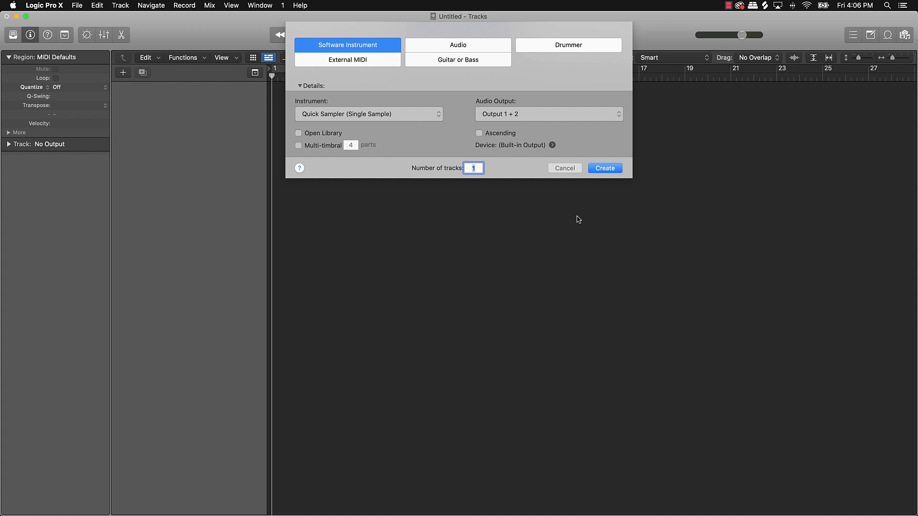
# Create a new software instrument track loaded with Alchemy in Stereo
pyautogui.click(325, 116)
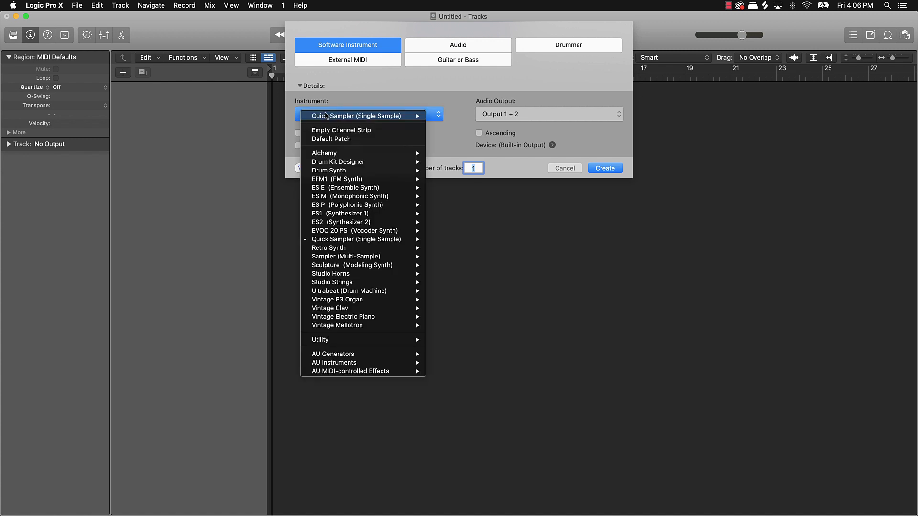
pyautogui.moveTo(359, 154)
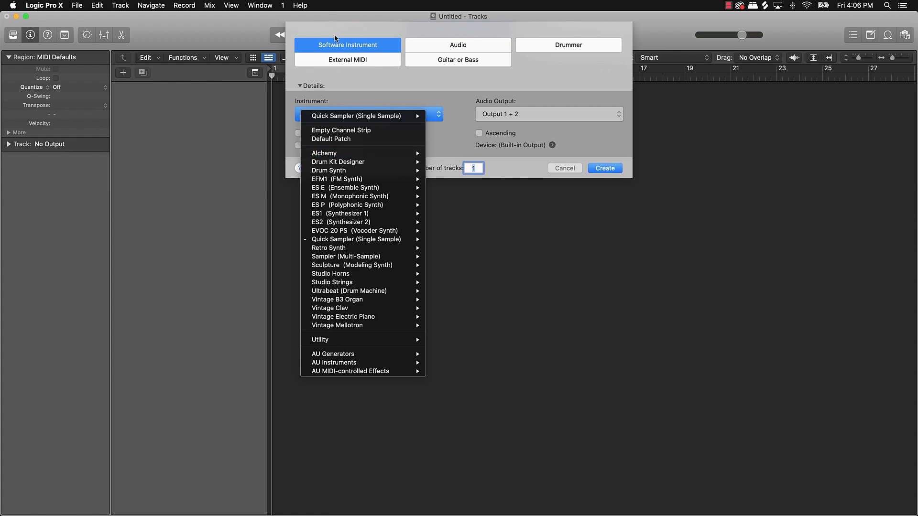
pyautogui.click(339, 85)
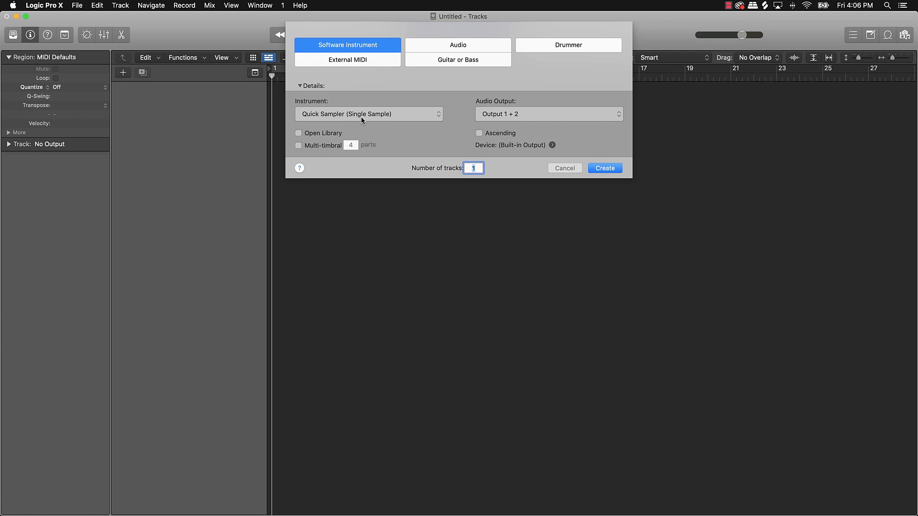
pyautogui.click(357, 115)
pyautogui.moveTo(369, 258)
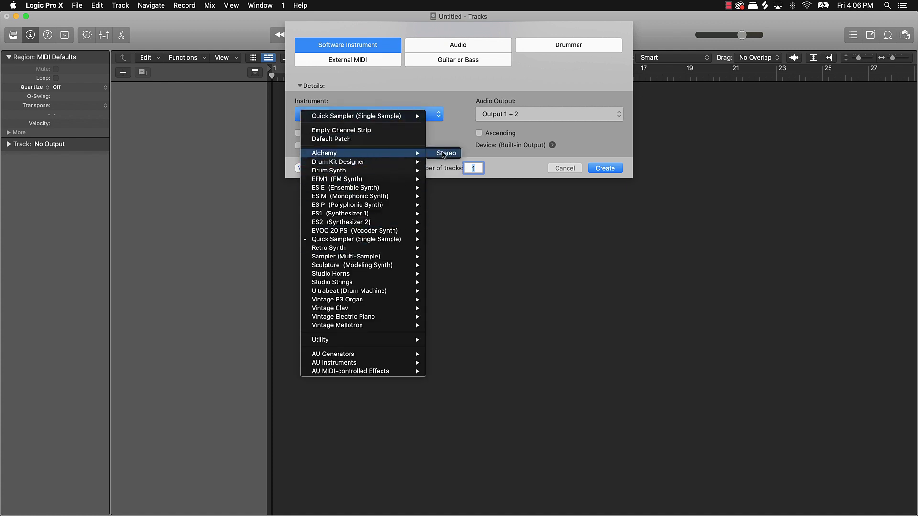
pyautogui.click(444, 153)
pyautogui.click(605, 169)
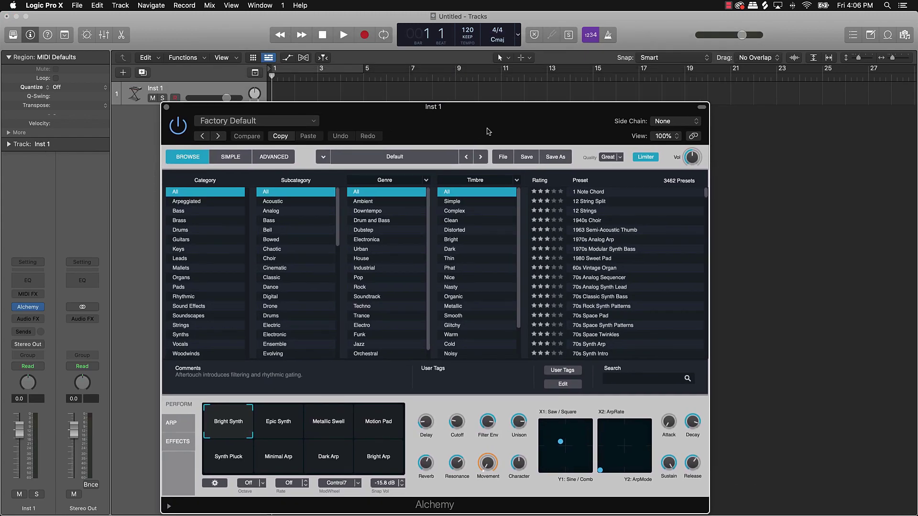
# Shrink the Alchemy window to 89%, move it right, sort by Rating and load Orchid Cargo
pyautogui.moveTo(707, 511); pyautogui.dragTo(649, 475)
pyautogui.moveTo(528, 133); pyautogui.dragTo(714, 138)
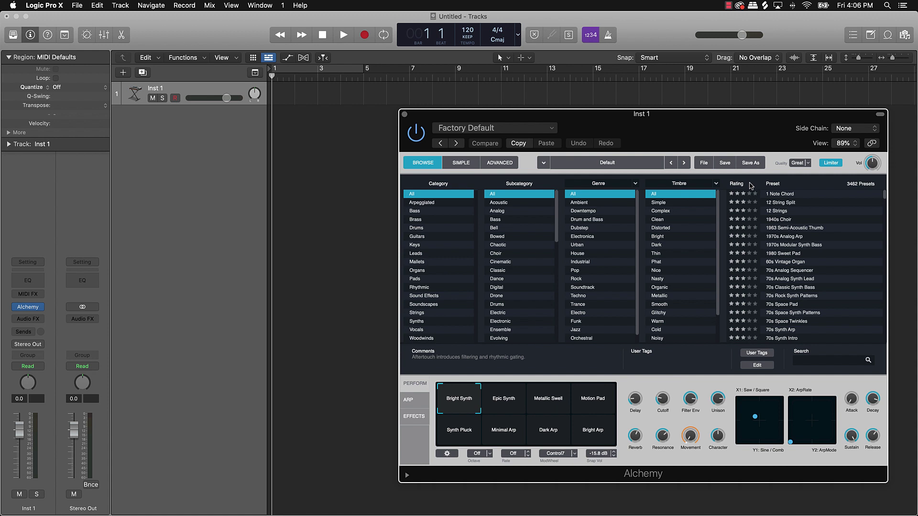
pyautogui.click(750, 186)
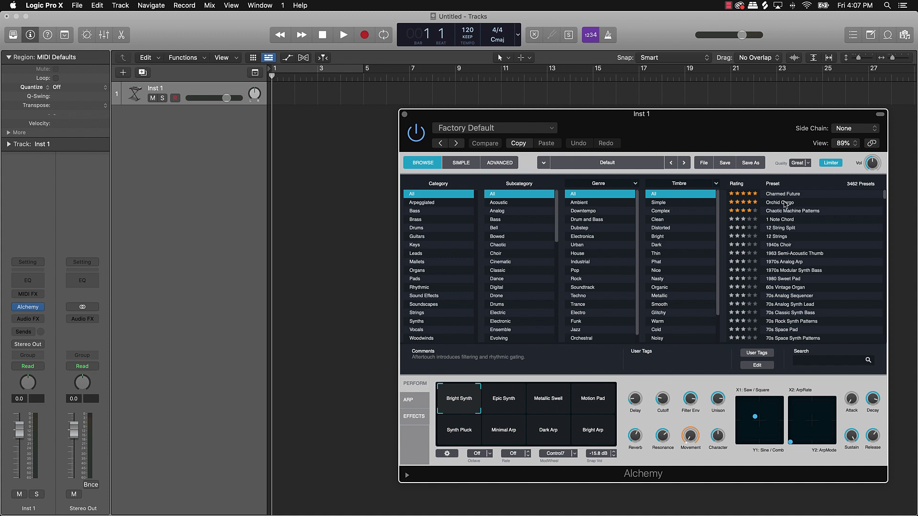
pyautogui.click(785, 203)
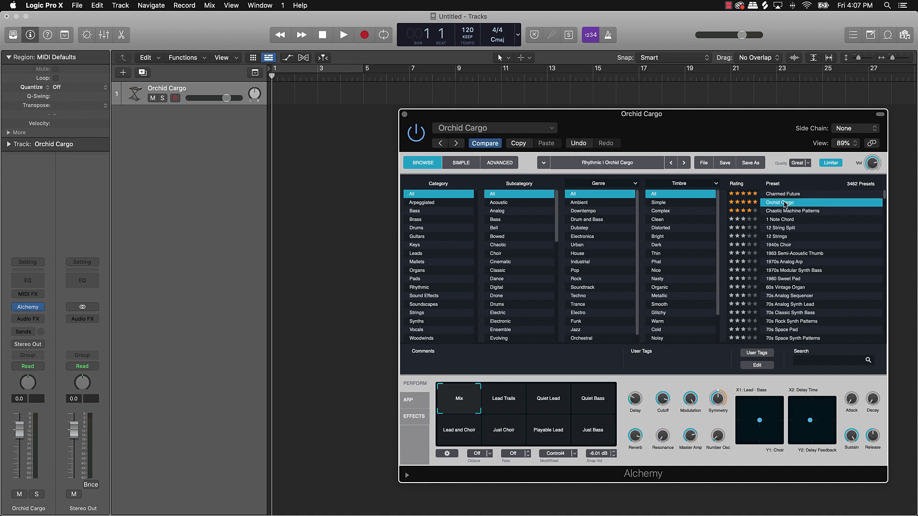
# Turn on Musical Typing and play a few notes to hear the current preset
pyautogui.press('super+k')
pyautogui.press('f')
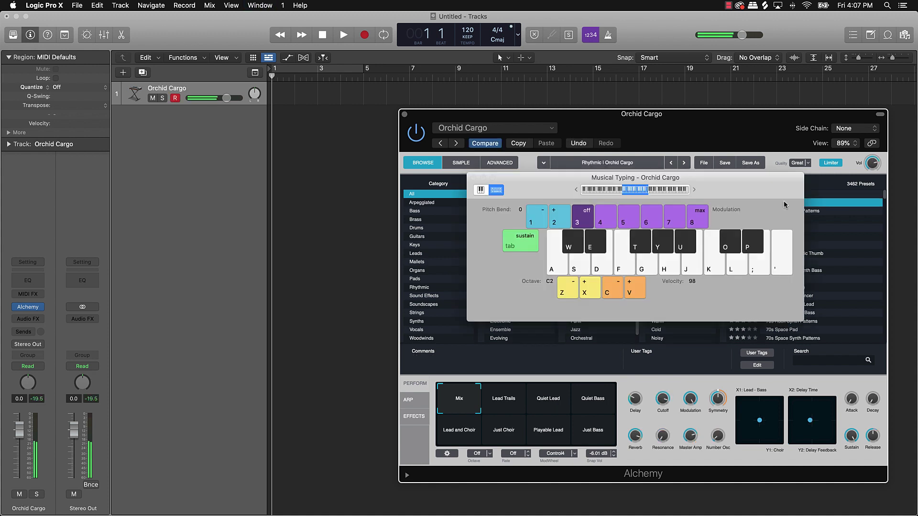
pyautogui.press('k')
pyautogui.press('s')
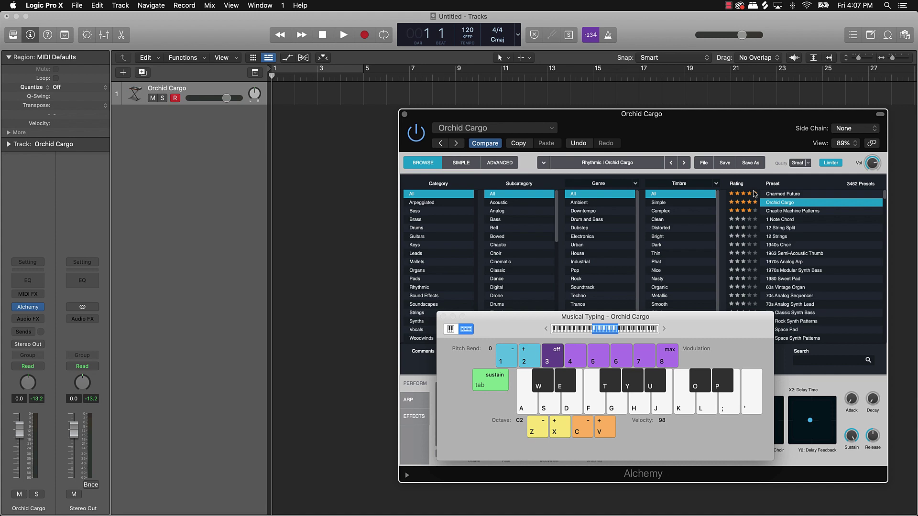
pyautogui.scroll(-1, 806, 261)
pyautogui.scroll(-20, 806, 260)
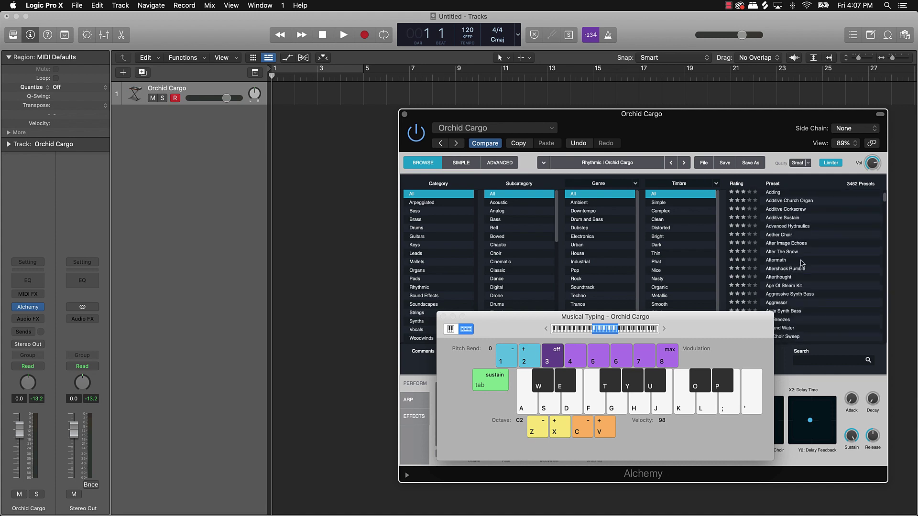
pyautogui.scroll(-5, 802, 263)
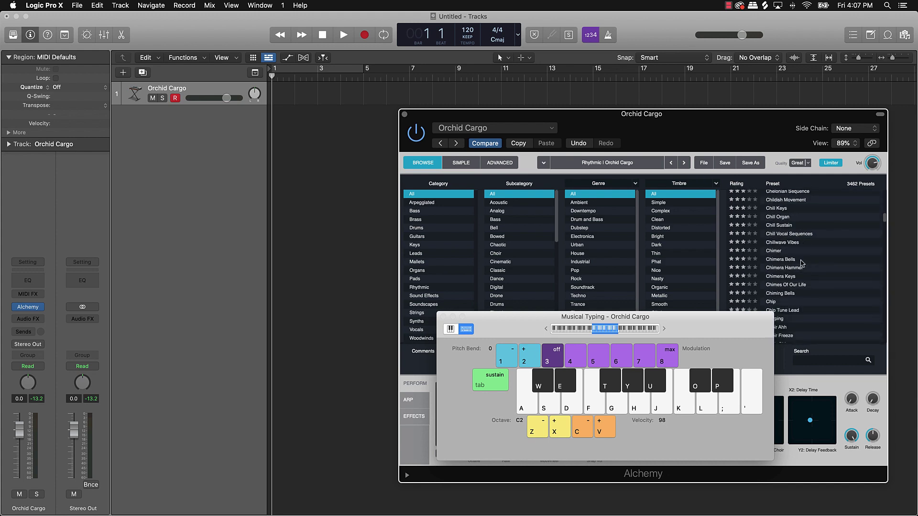
pyautogui.scroll(-20, 815, 263)
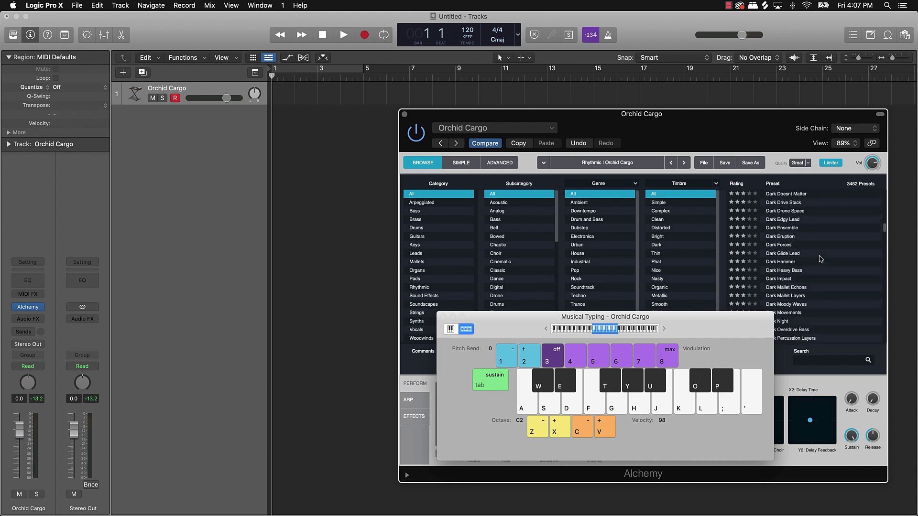
pyautogui.scroll(-20, 831, 252)
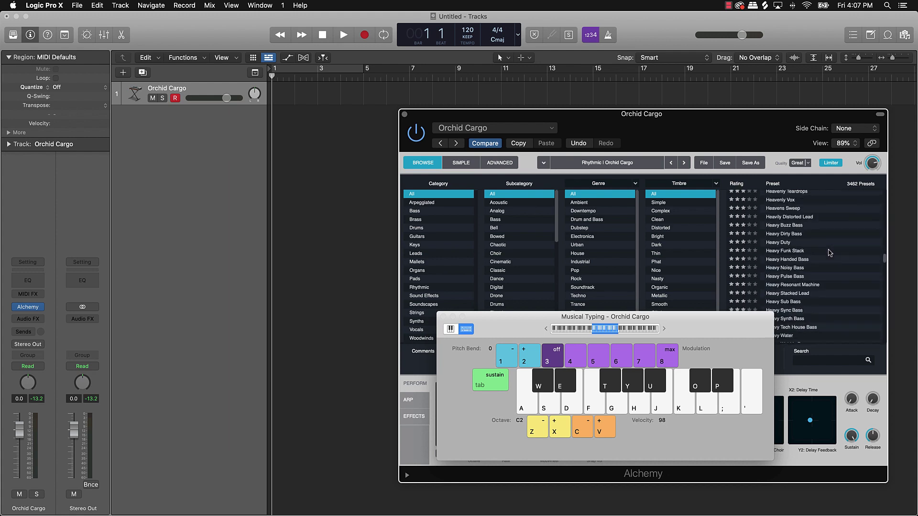
# Audition the House Chords, Its Not My Fault and Light Mallet Echo Layers presets
pyautogui.click(830, 252)
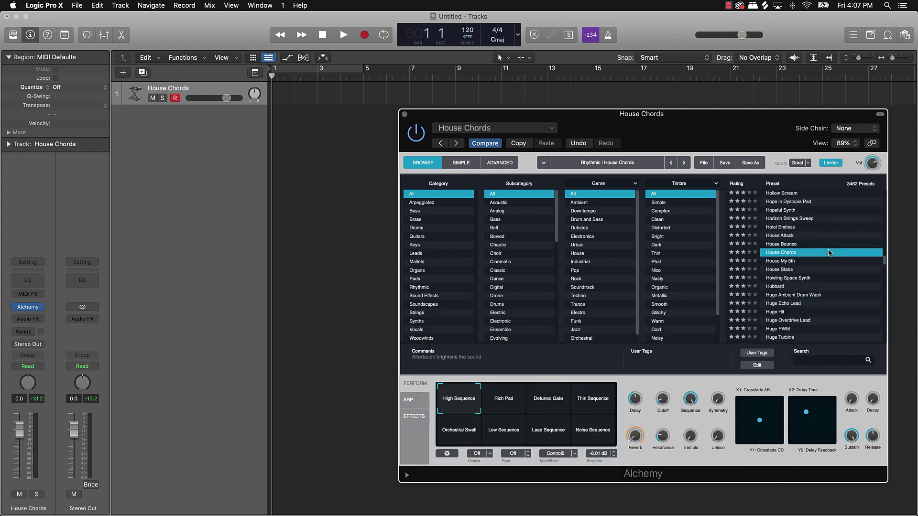
pyautogui.scroll(-8, 830, 252)
pyautogui.click(829, 252)
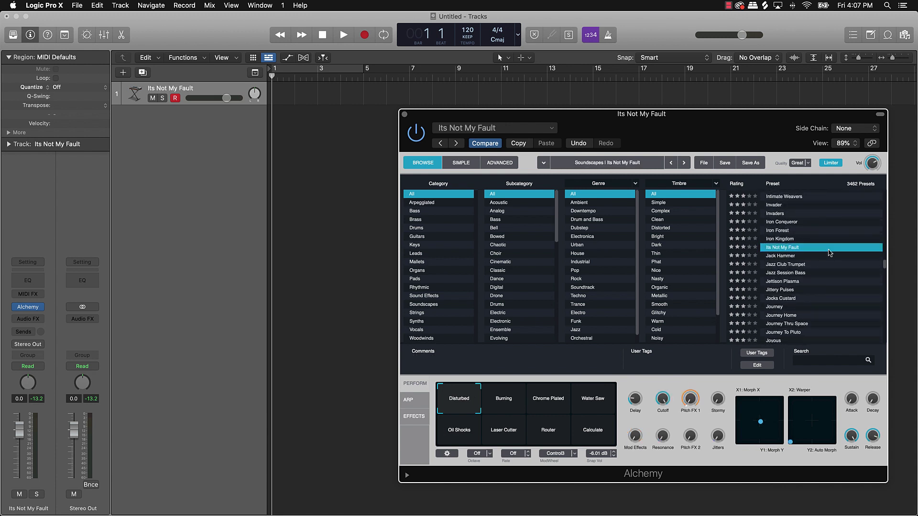
pyautogui.press('super+k')
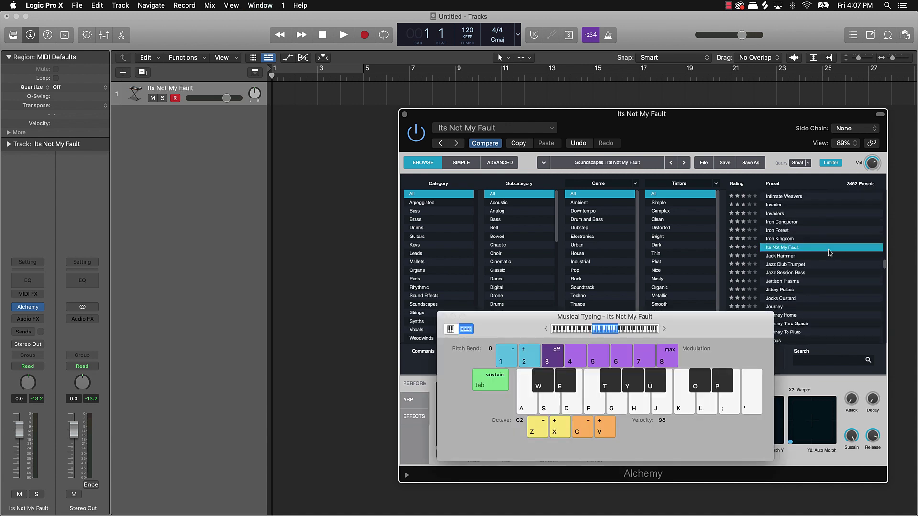
pyautogui.press('k')
pyautogui.scroll(-10, 829, 252)
pyautogui.press('super+k')
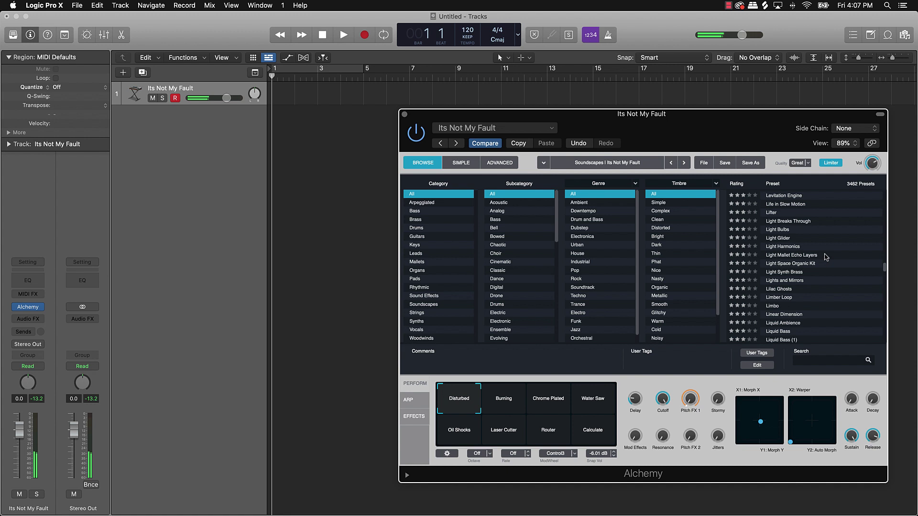
pyautogui.click(826, 256)
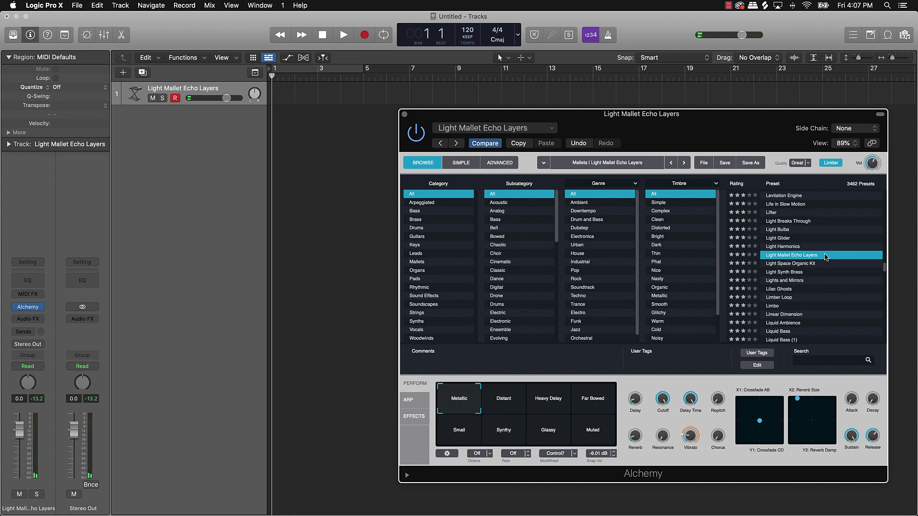
# Raise Musical Typing one octave to C3 and play notes on Light Mallet Echo Layers
pyautogui.press('super+k')
pyautogui.press('k')
pyautogui.press('k')
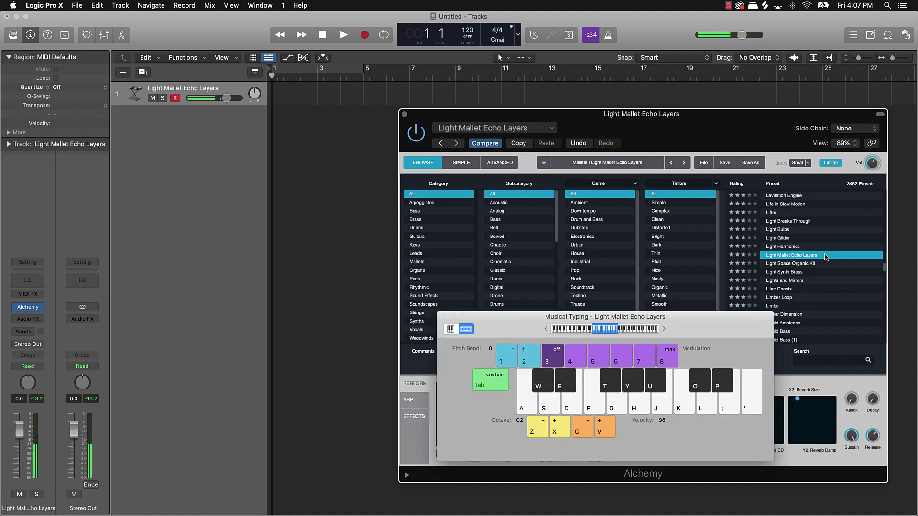
pyautogui.press('x')
pyautogui.press('l')
pyautogui.press('f')
pyautogui.scroll(-5, 827, 257)
# Audition the Liquid Crystal, Liquid Sun, Liquid Synth and Liquid Vox Lead presets
pyautogui.click(828, 271)
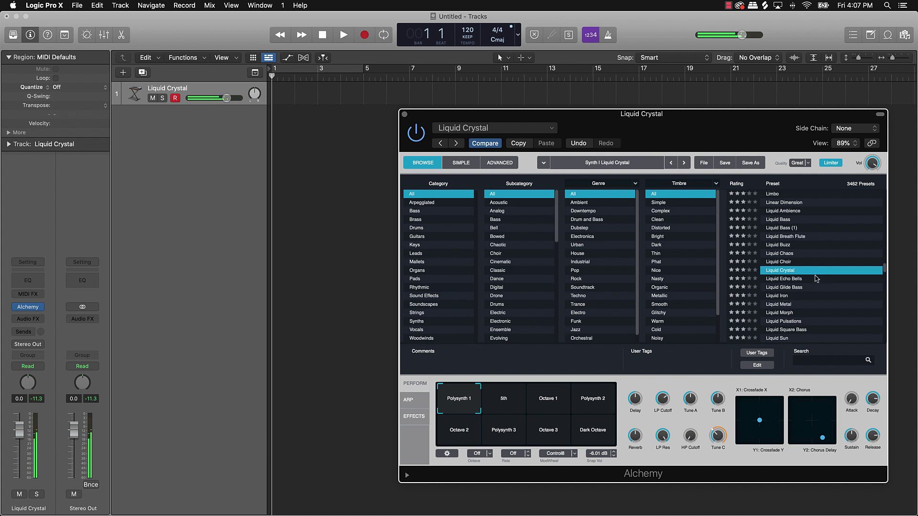
pyautogui.scroll(-3, 814, 278)
pyautogui.click(812, 276)
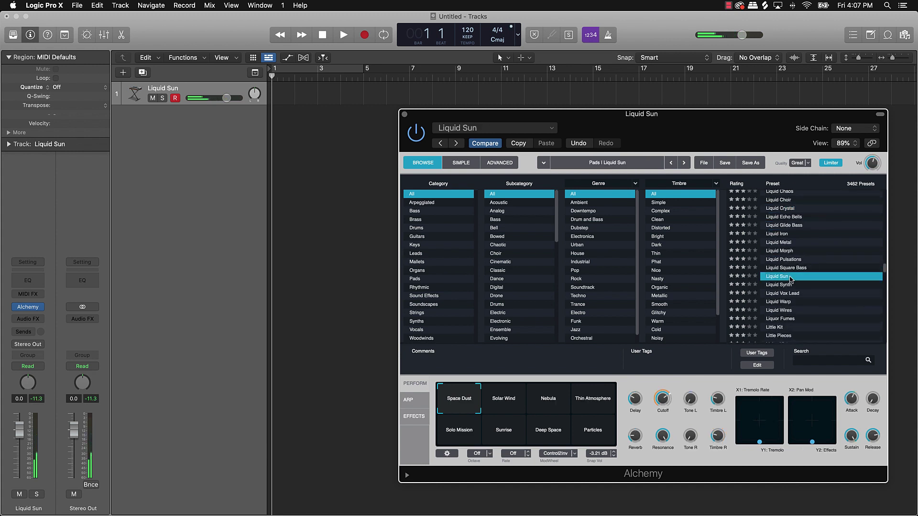
pyautogui.click(789, 286)
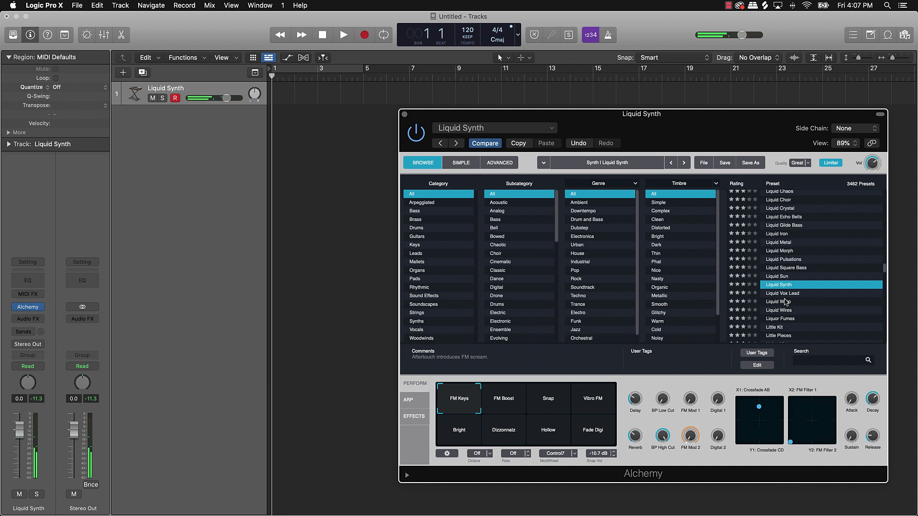
pyautogui.click(793, 301)
# Try Liquid Metal, settle on Liquid Echo Bells, and lower its delay from 13.9%
pyautogui.click(794, 293)
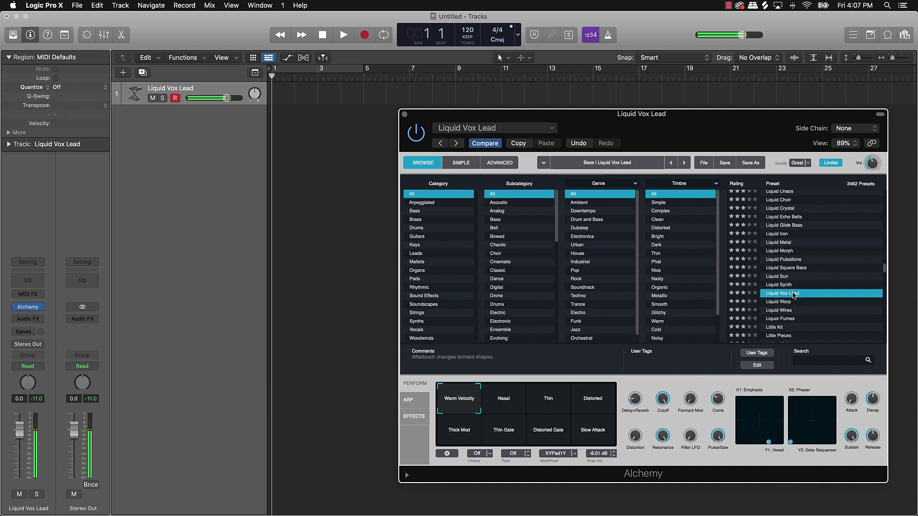
pyautogui.click(796, 243)
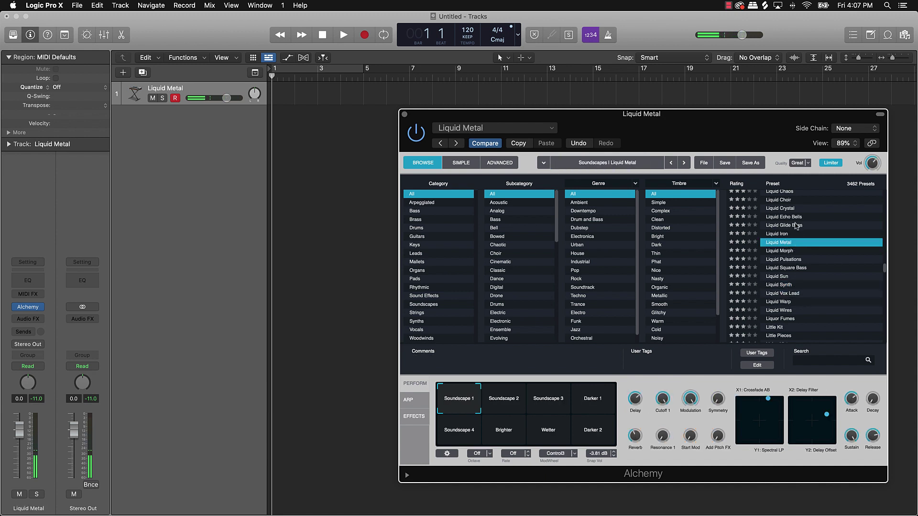
pyautogui.click(798, 217)
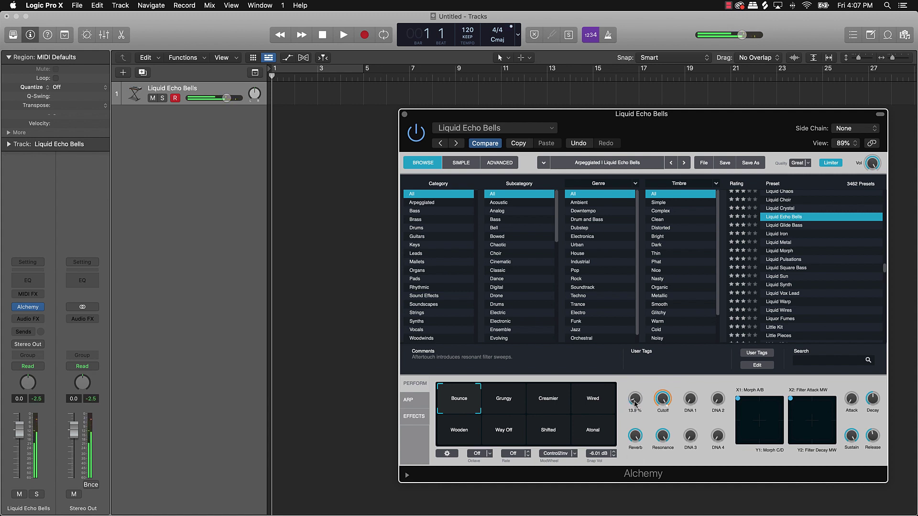
pyautogui.moveTo(636, 402); pyautogui.dragTo(638, 409)
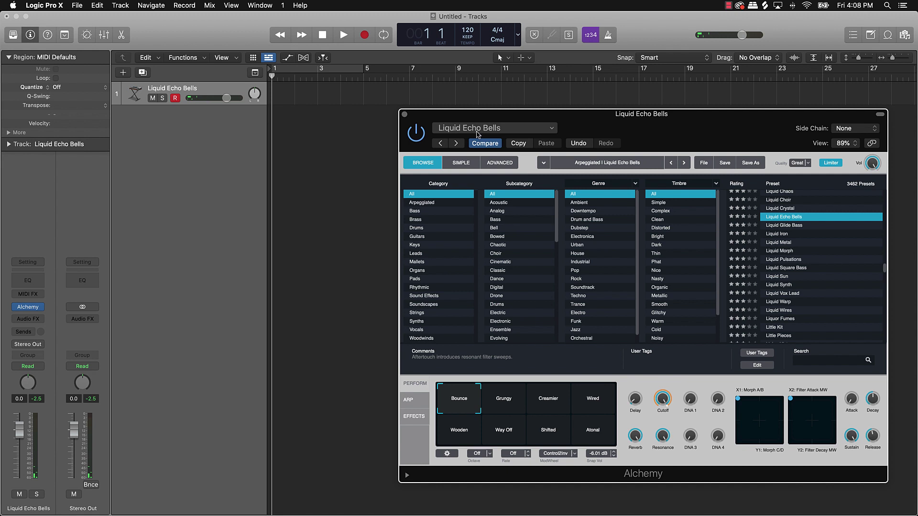
# Close the Alchemy window and the musical keyboard, and show the Piano Roll
pyautogui.click(404, 114)
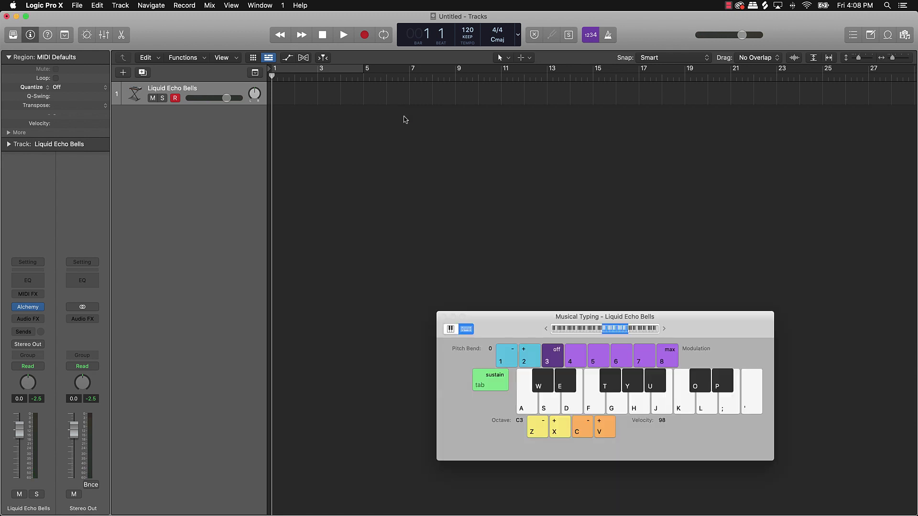
pyautogui.click(441, 316)
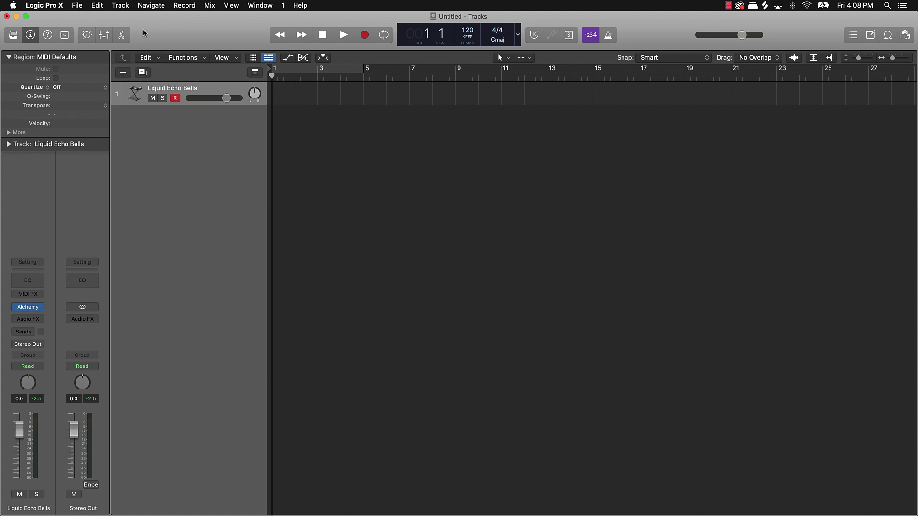
pyautogui.click(123, 35)
# Turn on cycle looping over bars 1–5 and audition pitches on the piano roll keyboard
pyautogui.click(373, 69)
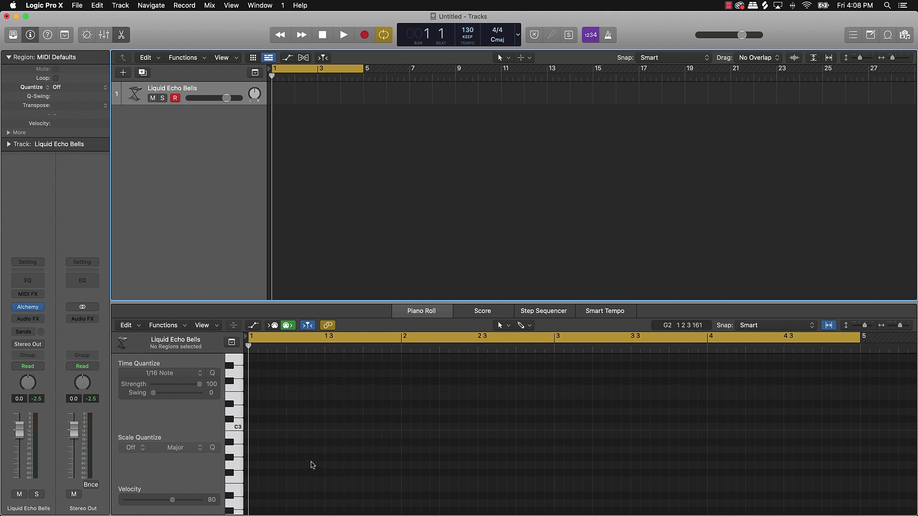
pyautogui.scroll(2, 242, 377)
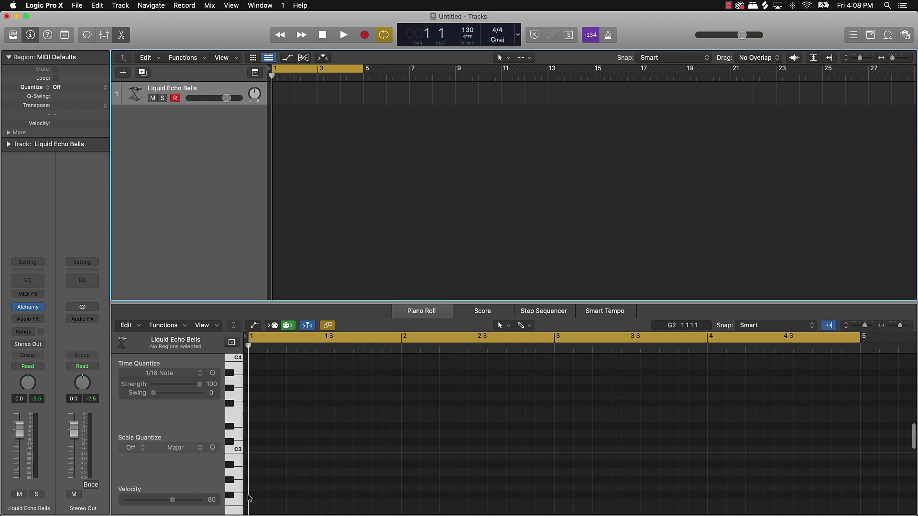
pyautogui.click(238, 440)
pyautogui.click(237, 409)
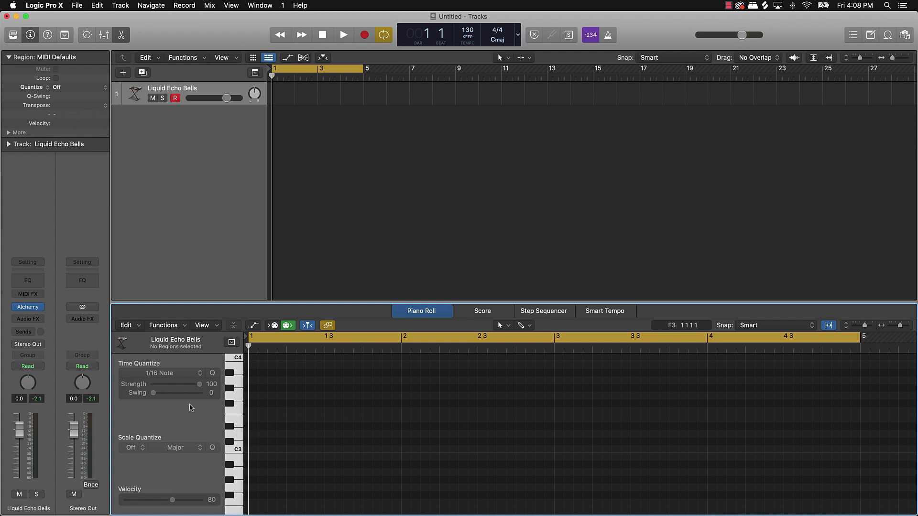
pyautogui.scroll(-3, 306, 403)
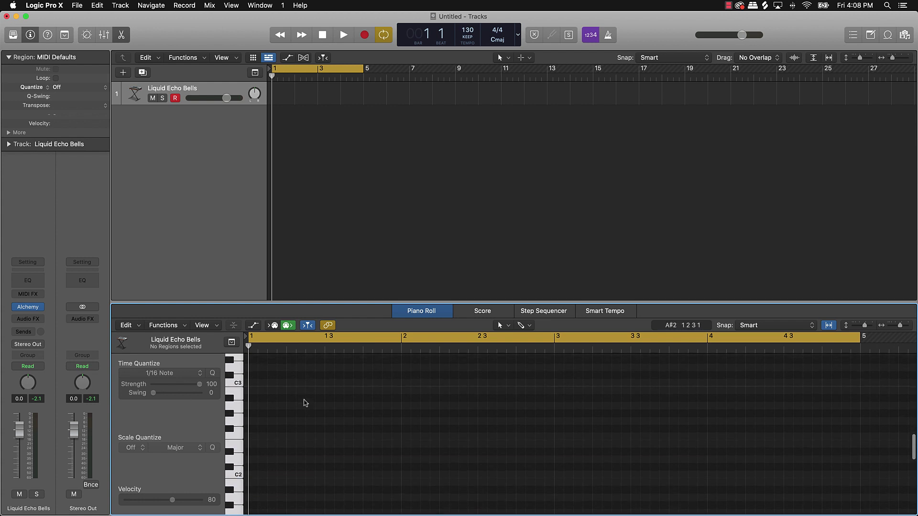
pyautogui.scroll(3, 306, 403)
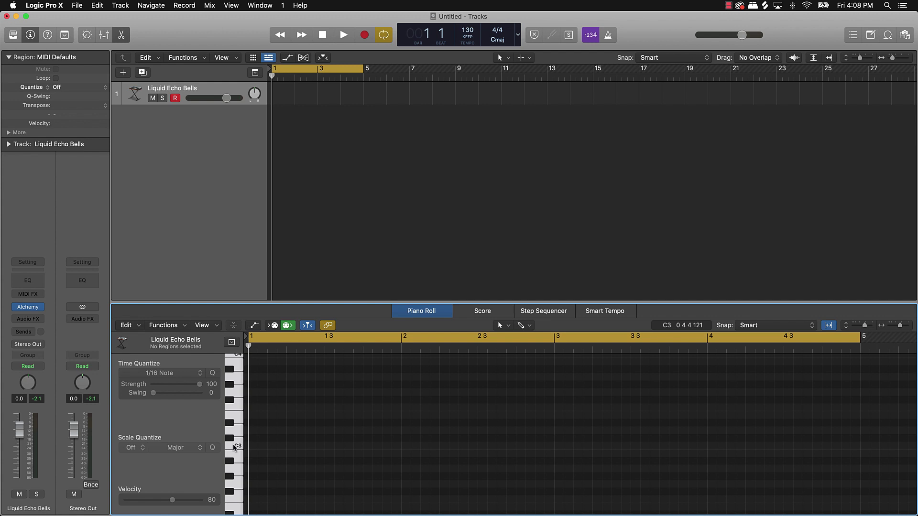
pyautogui.click(235, 447)
pyautogui.click(232, 424)
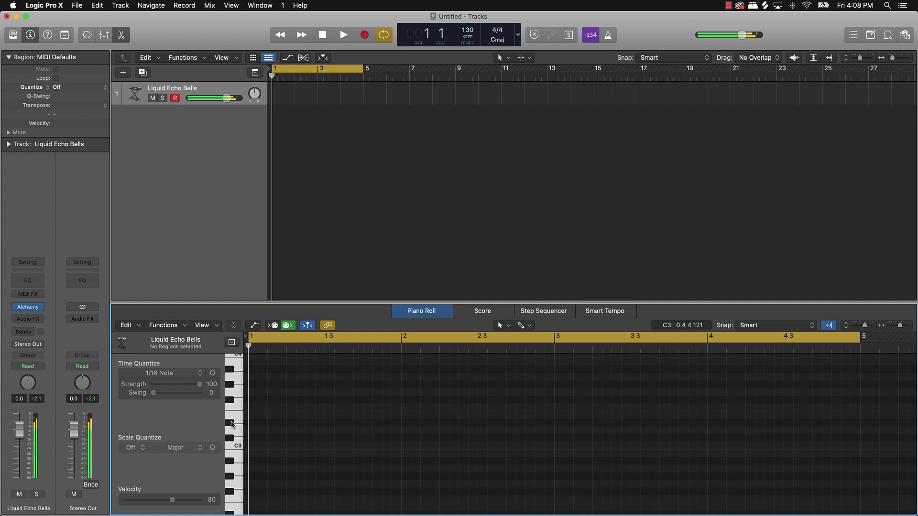
pyautogui.click(238, 396)
pyautogui.click(233, 425)
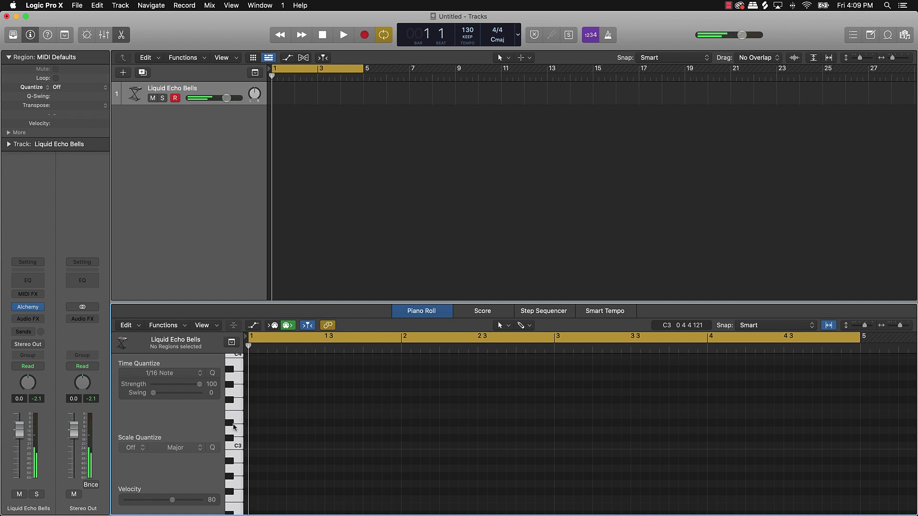
pyautogui.click(240, 447)
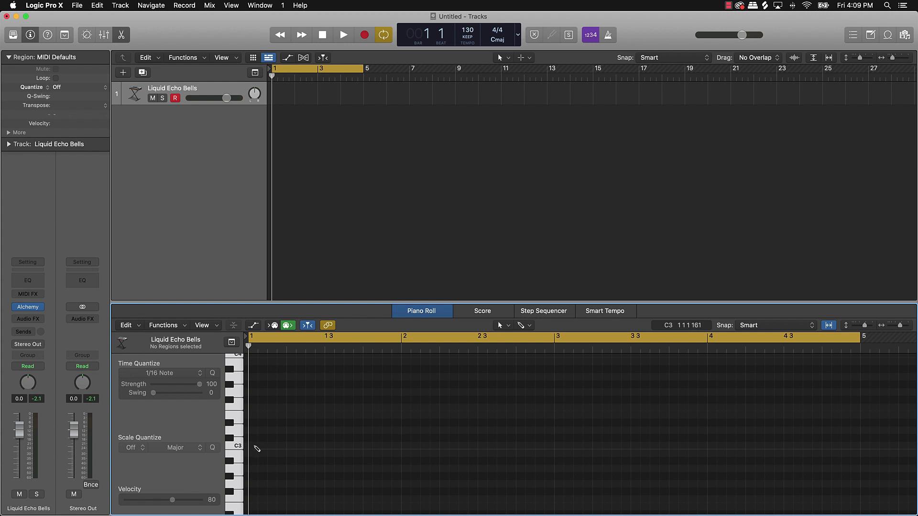
# Draw the first three melody notes C3, D#3 and D3 at the start of bar 1
pyautogui.click(256, 448)
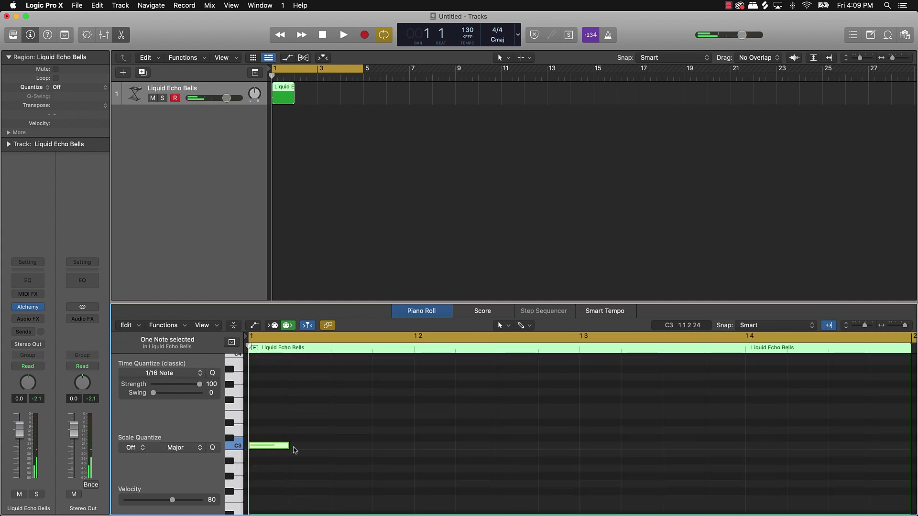
pyautogui.press('super+Left')
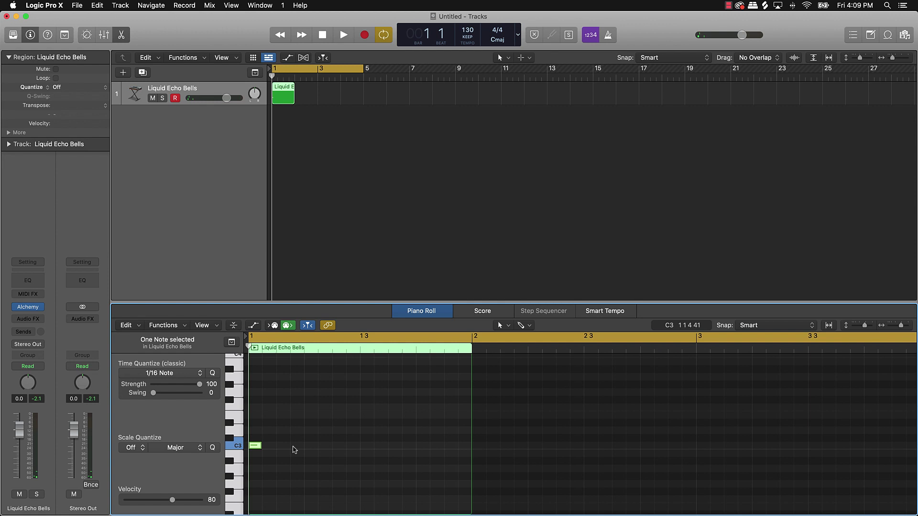
pyautogui.scroll(-5, 293, 447)
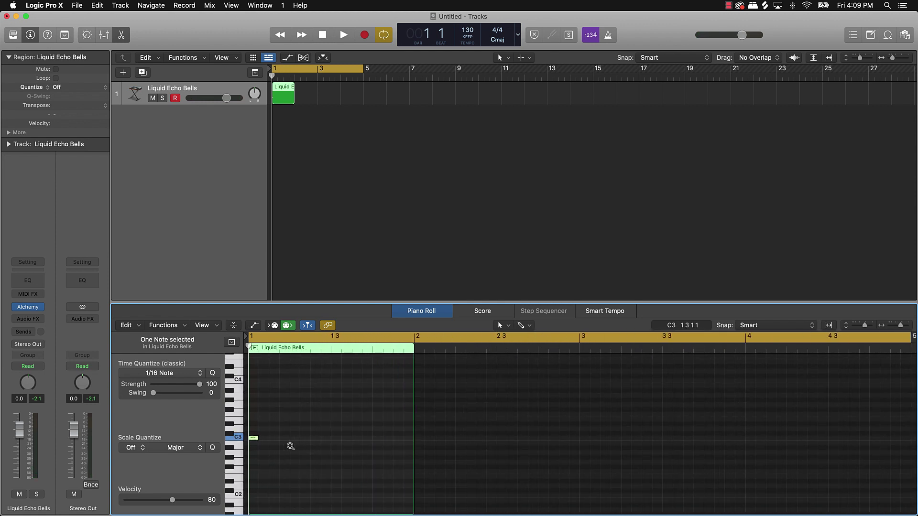
pyautogui.scroll(3, 290, 446)
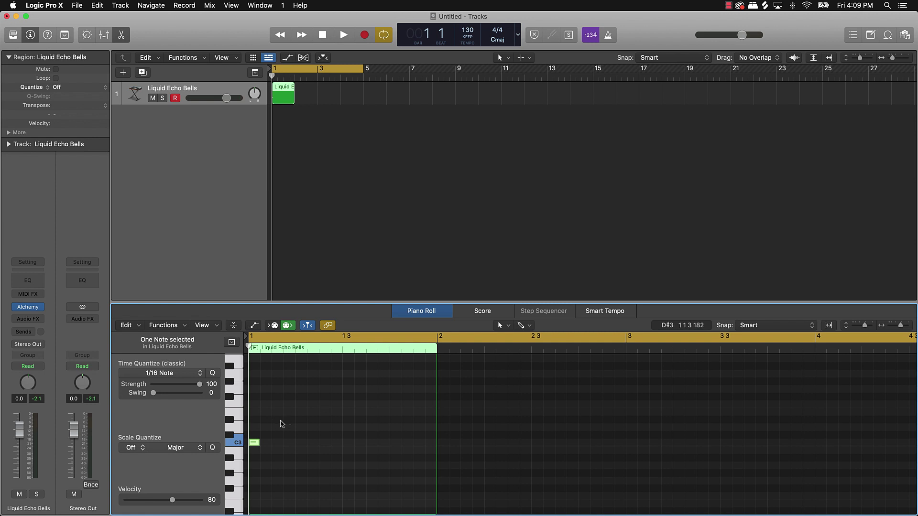
pyautogui.keyDown('super'); pyautogui.click(278, 421); pyautogui.keyUp('super')
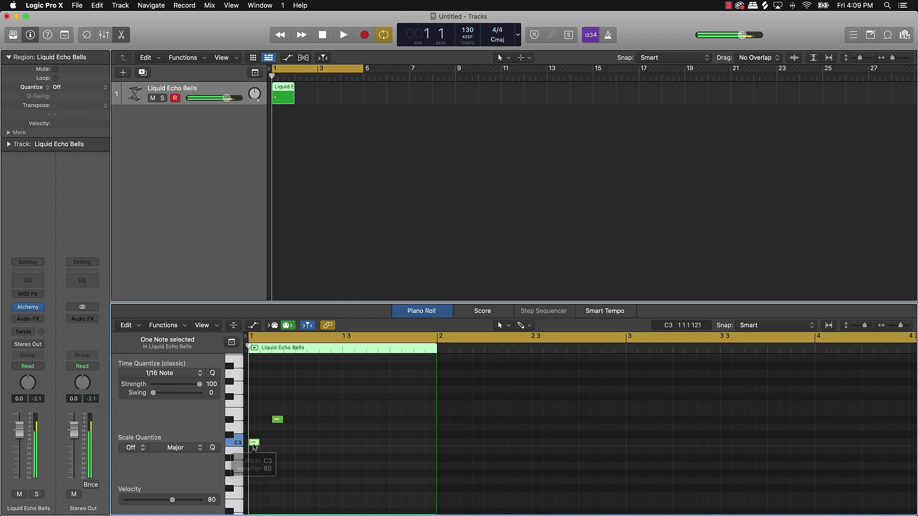
pyautogui.click(278, 421)
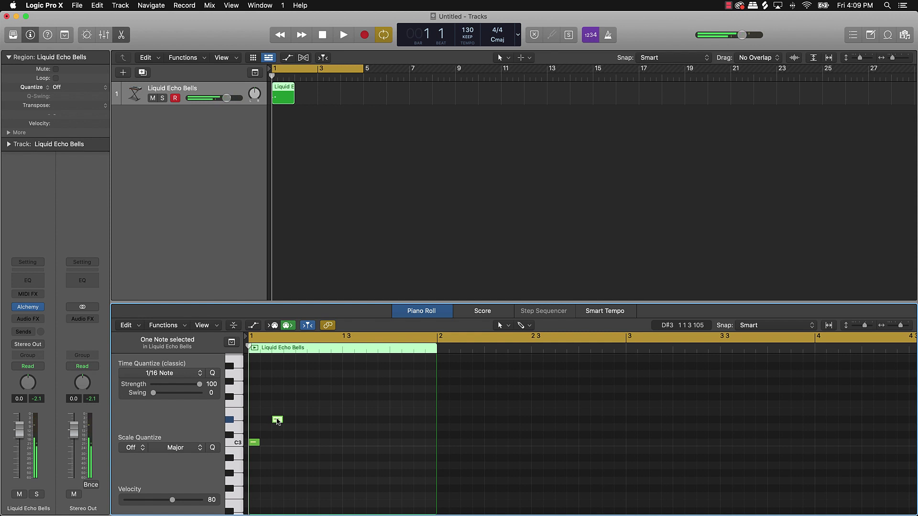
pyautogui.moveTo(277, 422)
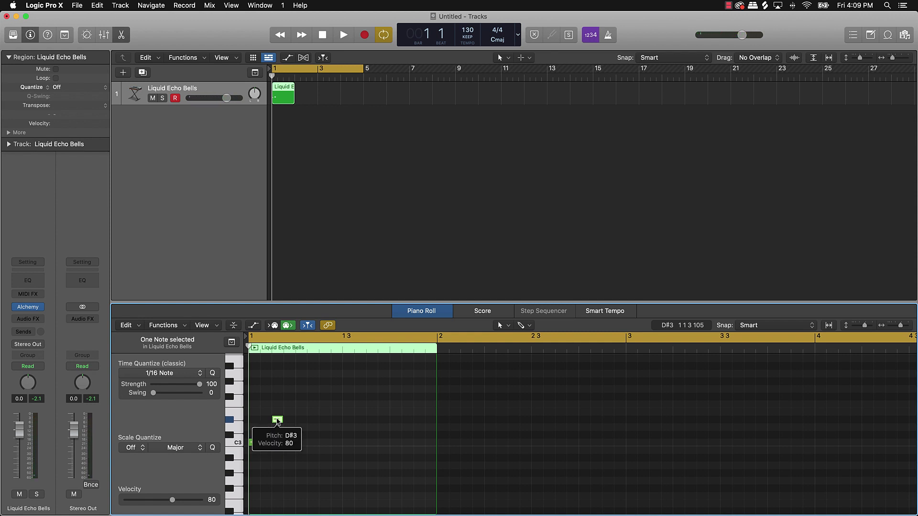
pyautogui.keyDown('super'); pyautogui.click(302, 427); pyautogui.keyUp('super')
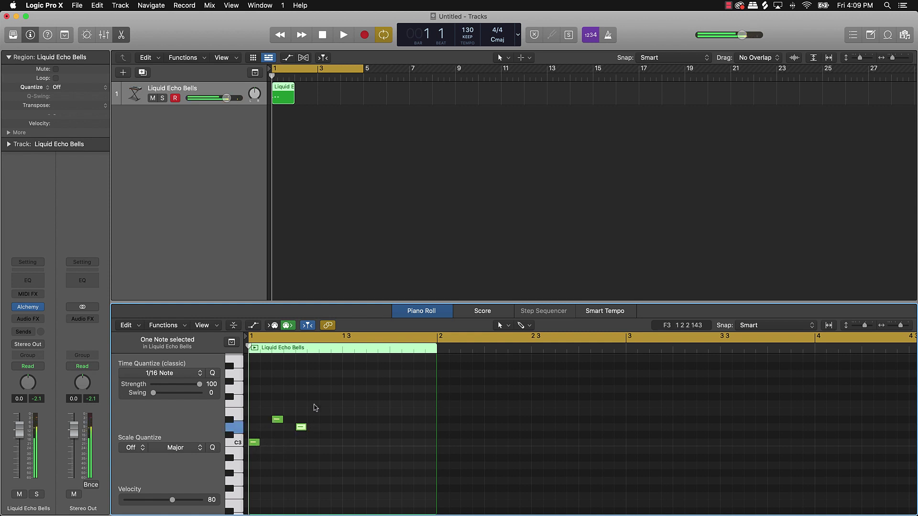
# Add G#3, G3, D#3 and D3 notes to finish the one-bar melody, then play it
pyautogui.keyDown('super'); pyautogui.click(323, 396); pyautogui.keyUp('super')
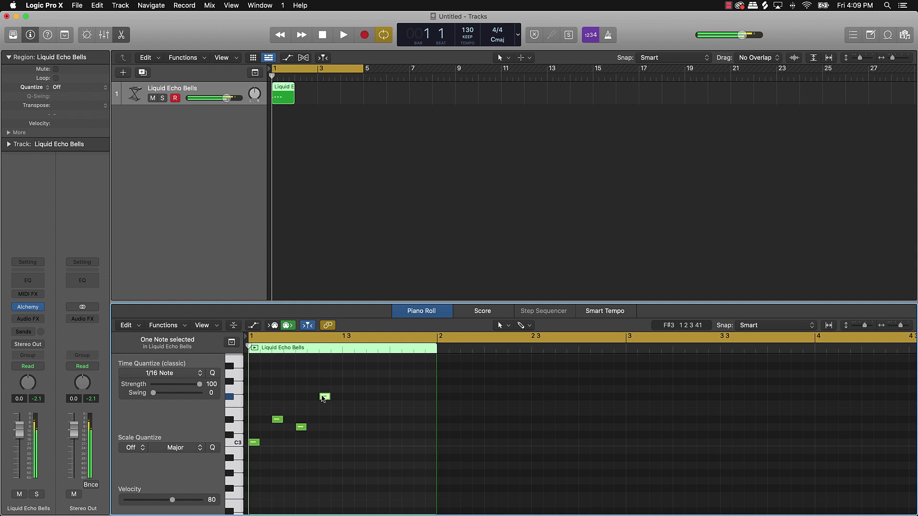
pyautogui.moveTo(325, 397); pyautogui.dragTo(326, 386)
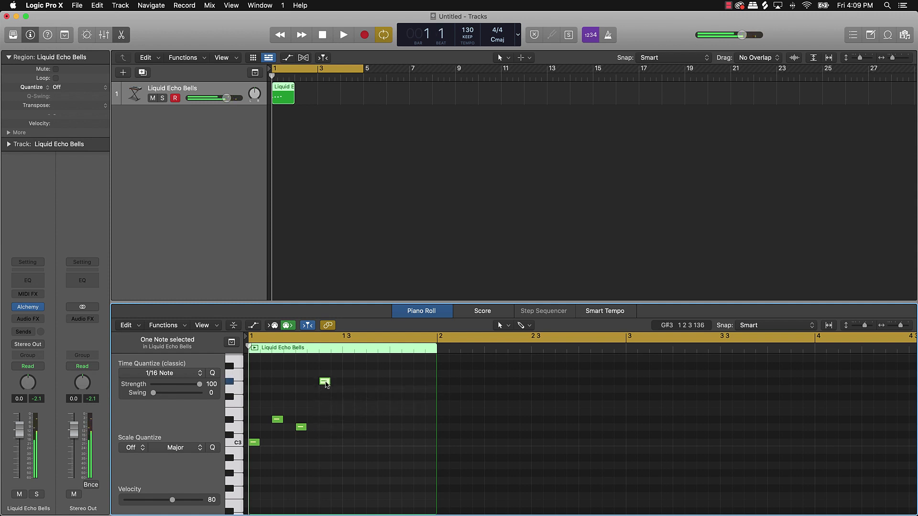
pyautogui.press('space')
pyautogui.press('space')
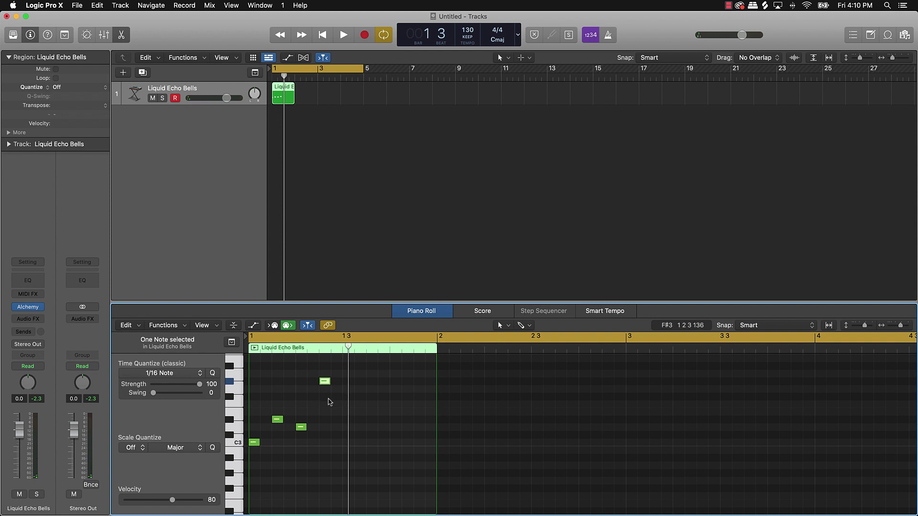
pyautogui.click(348, 390)
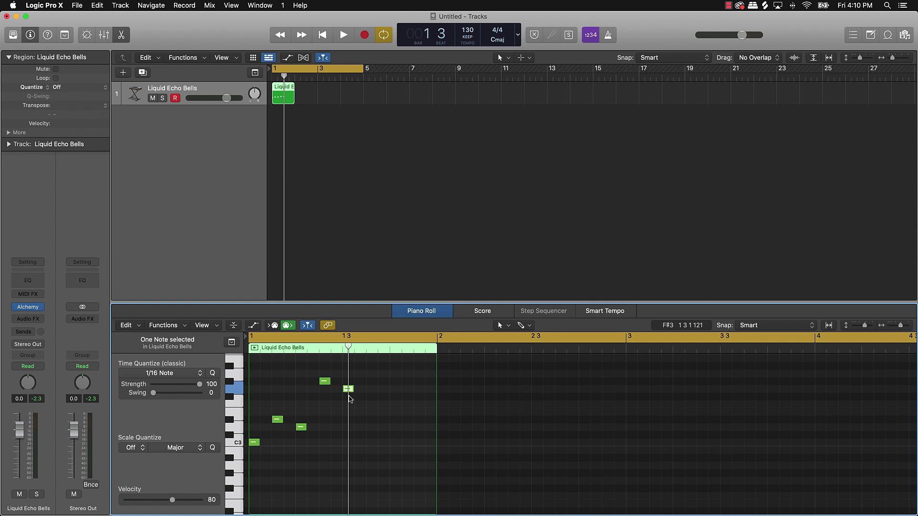
pyautogui.click(372, 412)
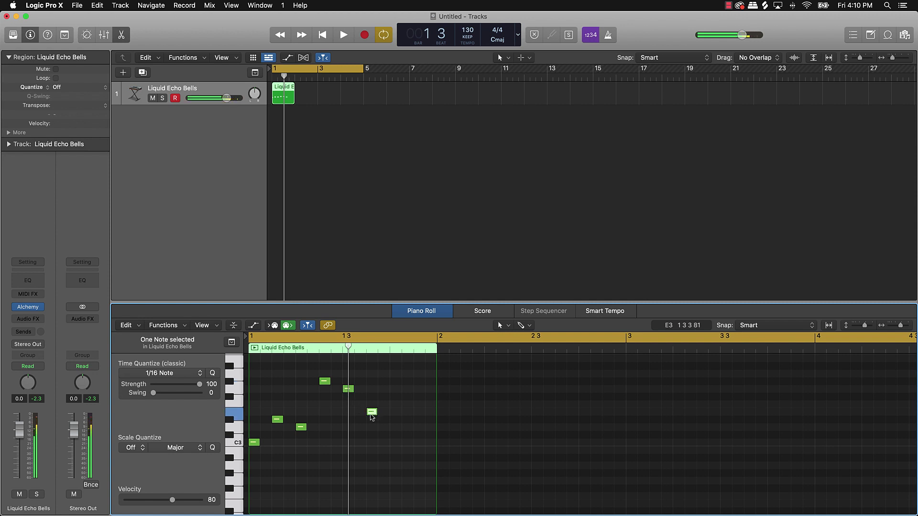
pyautogui.moveTo(372, 415); pyautogui.dragTo(372, 423)
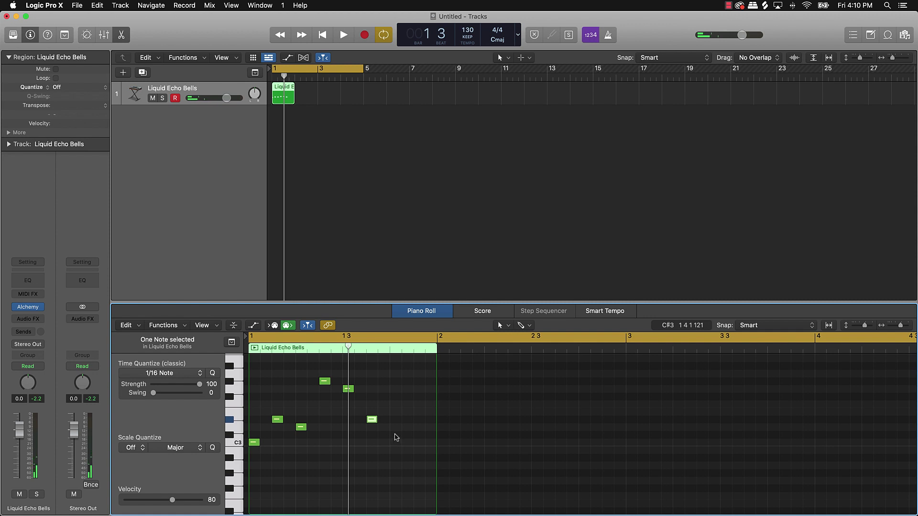
pyautogui.moveTo(395, 434)
pyautogui.mouseDown()
pyautogui.moveTo(419, 446)
pyautogui.moveTo(420, 461)
pyautogui.mouseUp()
pyautogui.press('space')
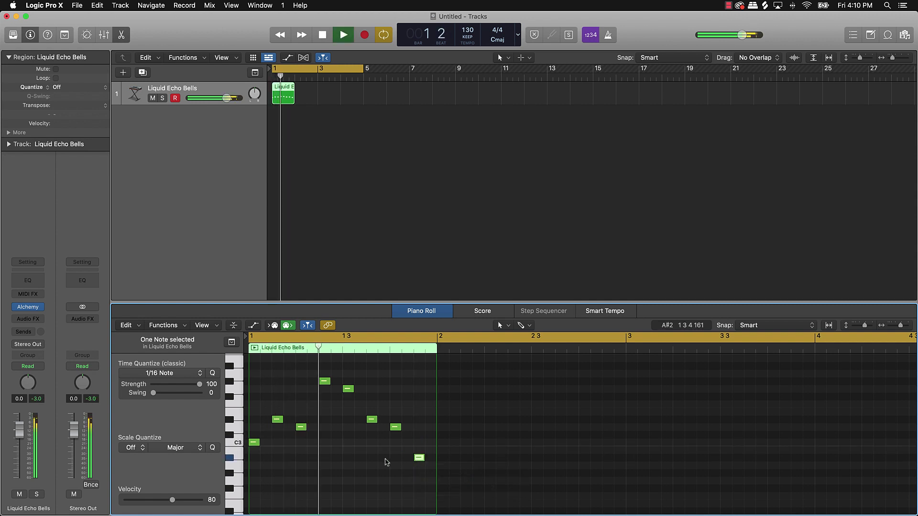
# Copy the one-bar bell region onto bars 2–4, join all four into one region, and play it
pyautogui.press('space')
pyautogui.click(458, 446)
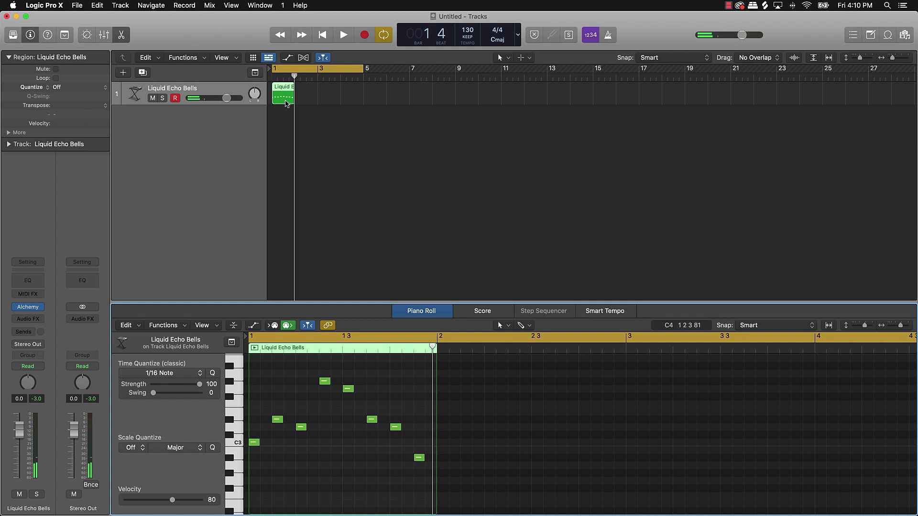
pyautogui.moveTo(282, 101); pyautogui.dragTo(352, 99)
pyautogui.press('super+a')
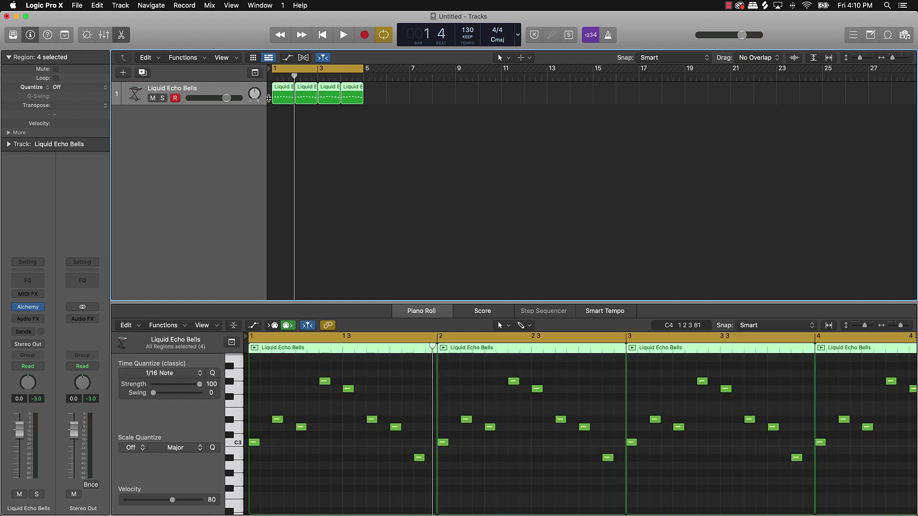
pyautogui.press('super+j')
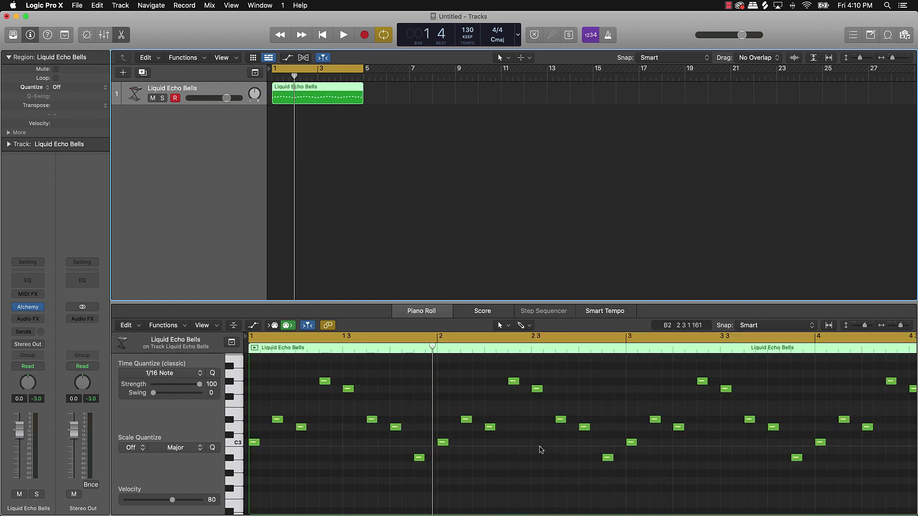
pyautogui.press('space')
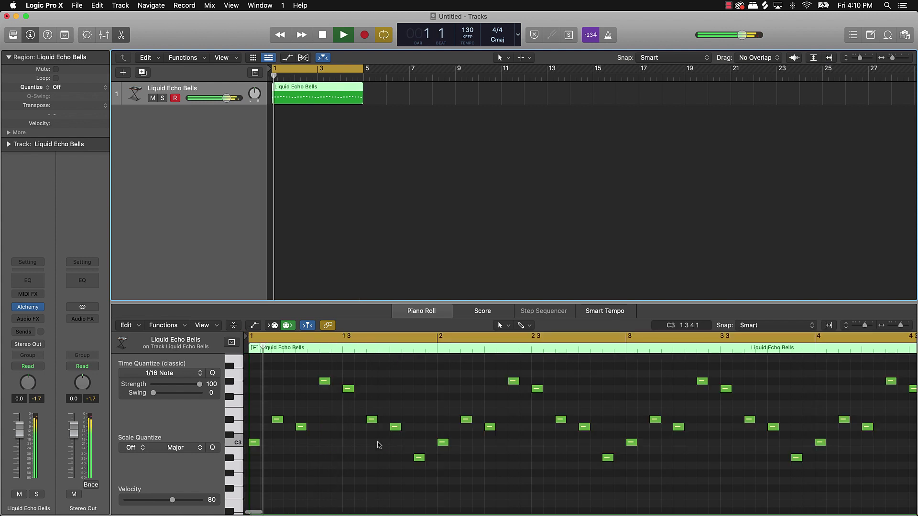
# Enlarge the piano roll and copy all 32 bell notes an octave lower to C2, then play them
pyautogui.click(354, 451)
pyautogui.press('space')
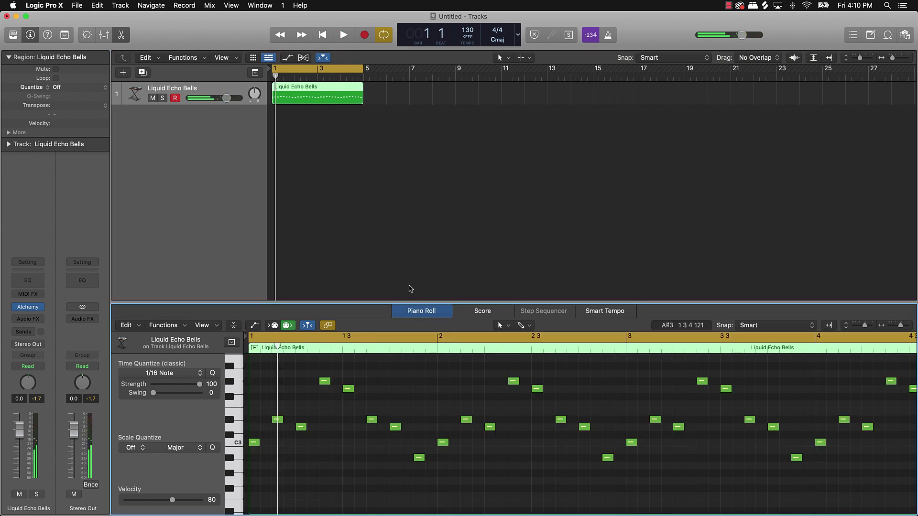
pyautogui.moveTo(411, 301); pyautogui.dragTo(410, 172)
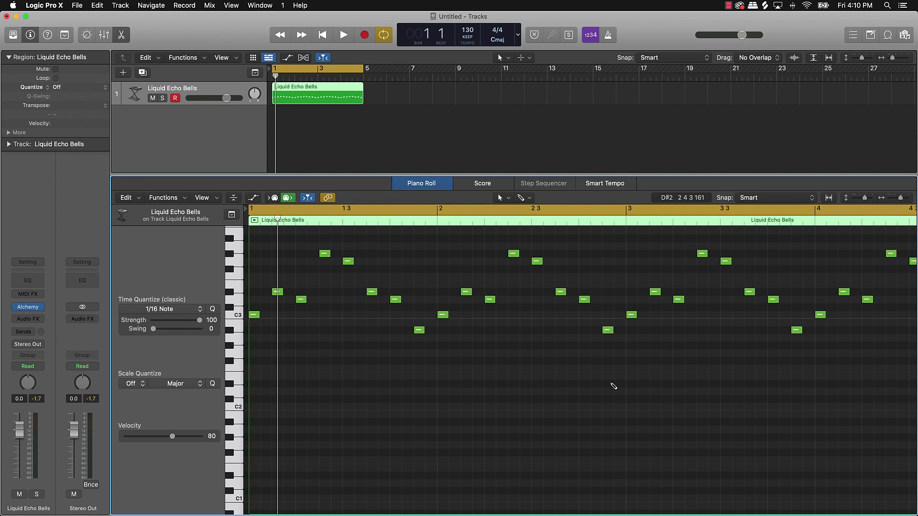
pyautogui.press('super+a')
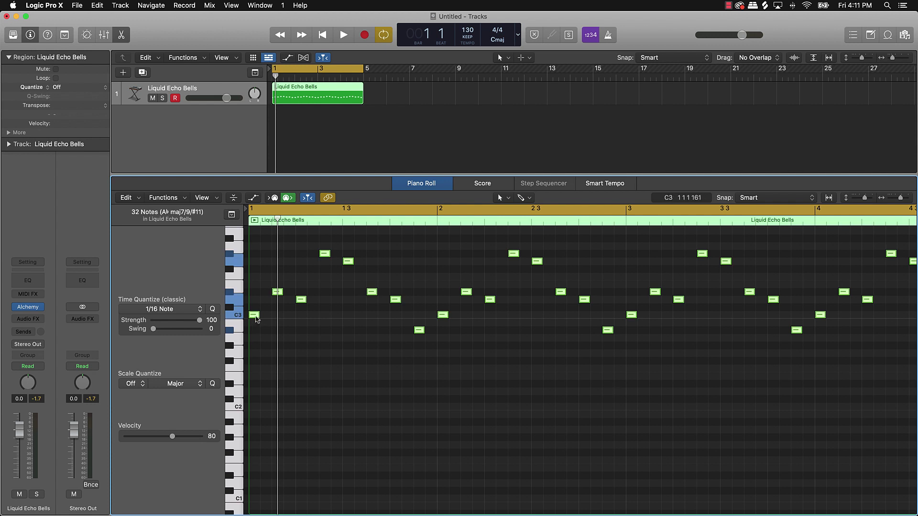
pyautogui.click(255, 316)
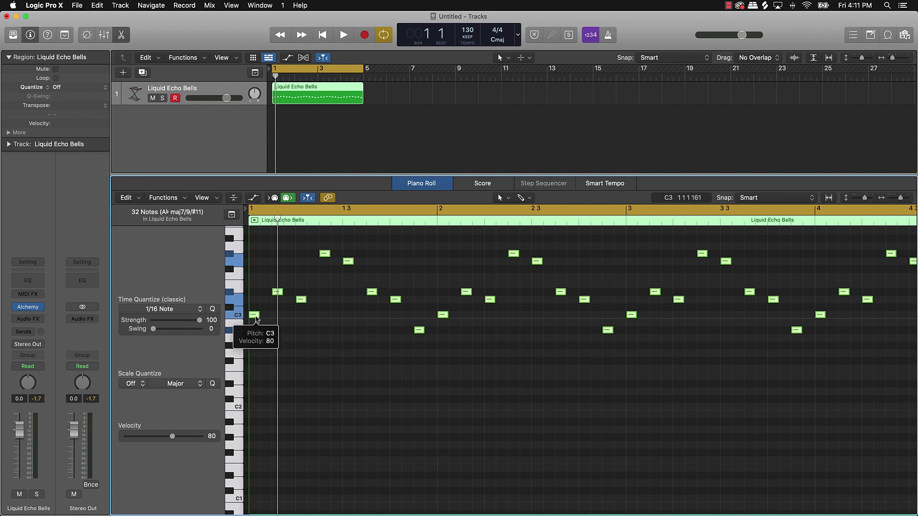
pyautogui.moveTo(256, 319); pyautogui.dragTo(269, 407)
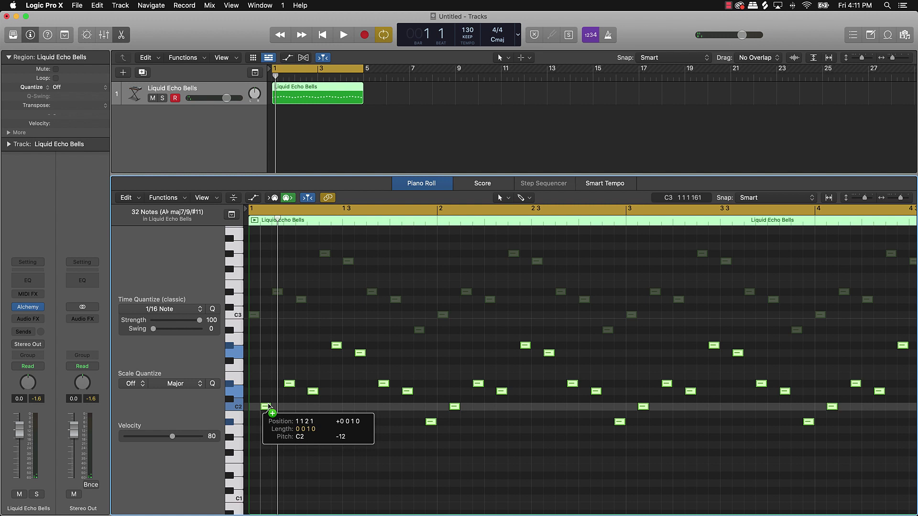
pyautogui.moveTo(268, 407); pyautogui.dragTo(269, 407)
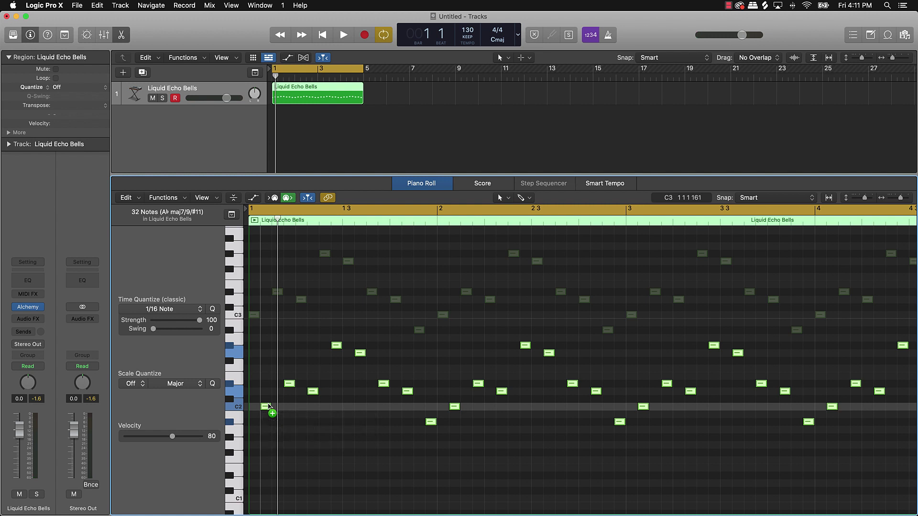
pyautogui.click(313, 422)
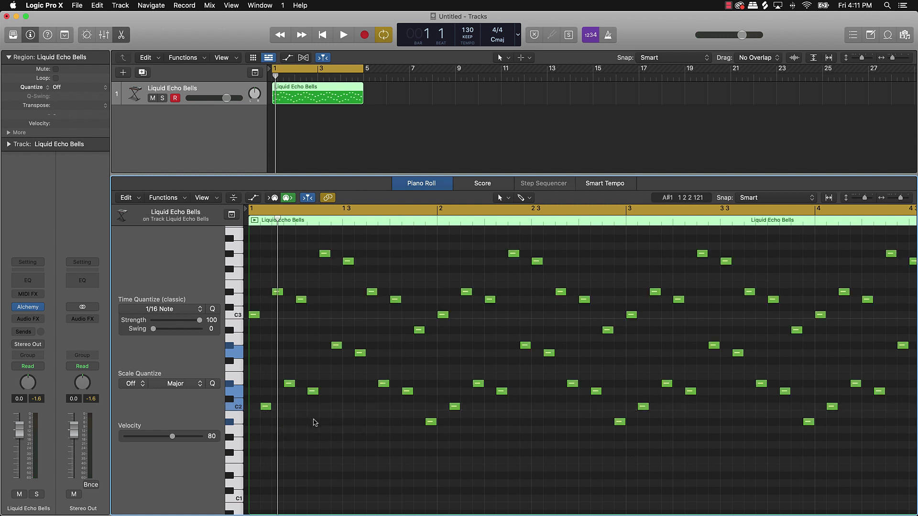
pyautogui.press('space')
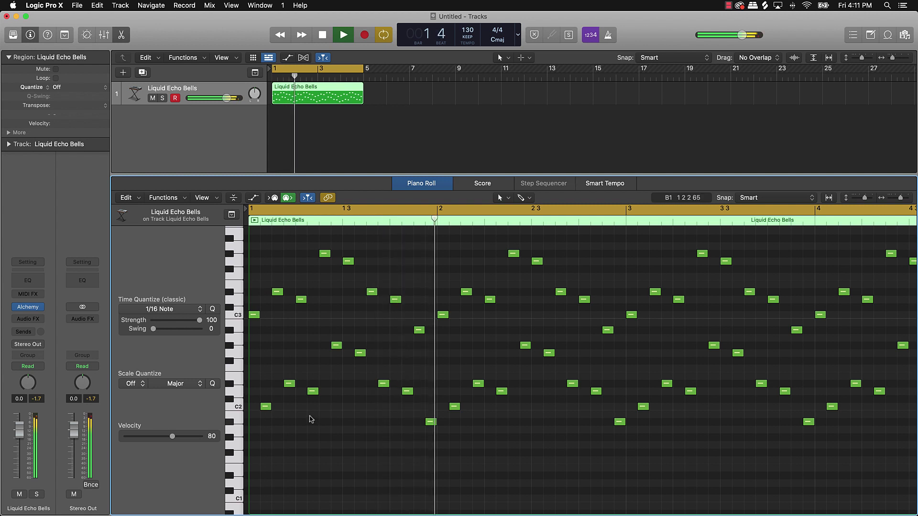
pyautogui.press('space')
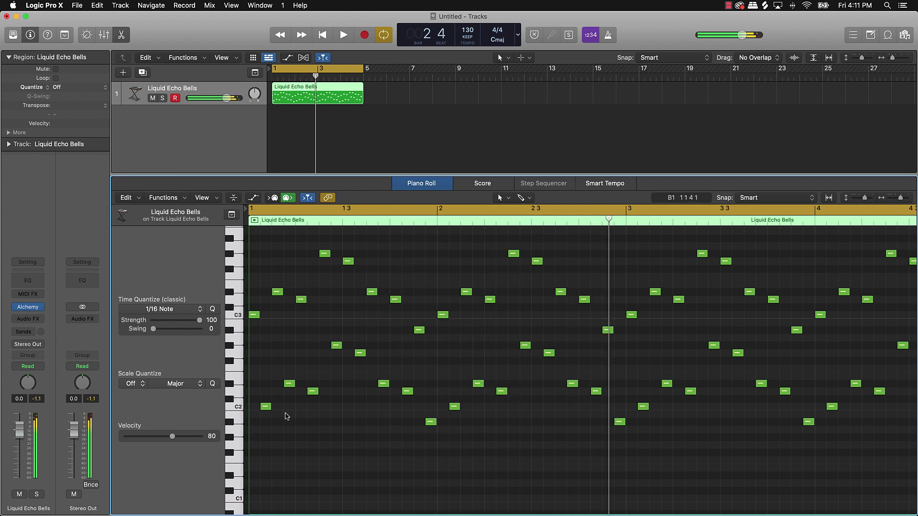
# Undo the lower copies, copy all bell notes an octave higher, and play the pattern
pyautogui.press('super+z')
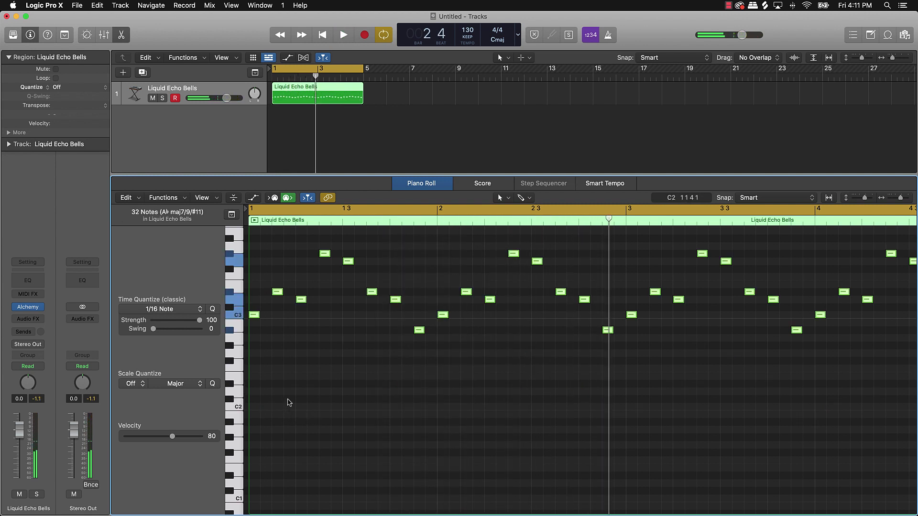
pyautogui.scroll(2, 271, 311)
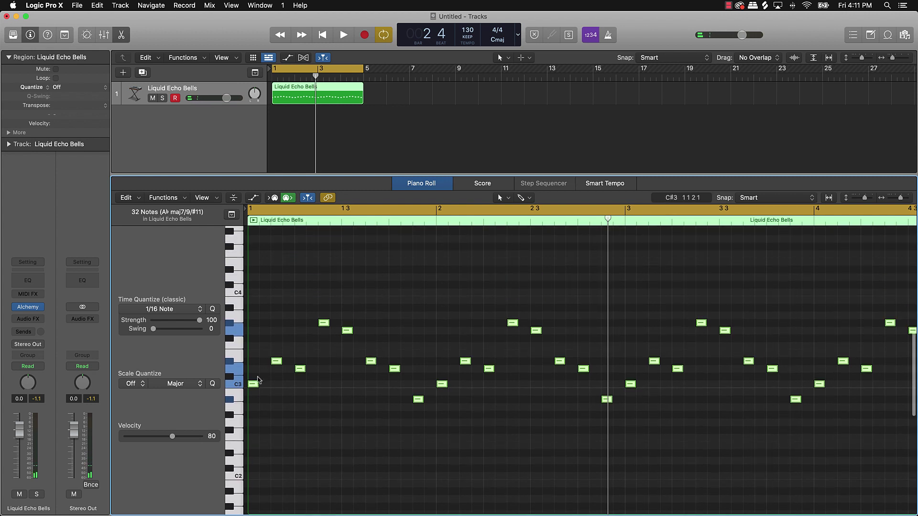
pyautogui.moveTo(253, 385)
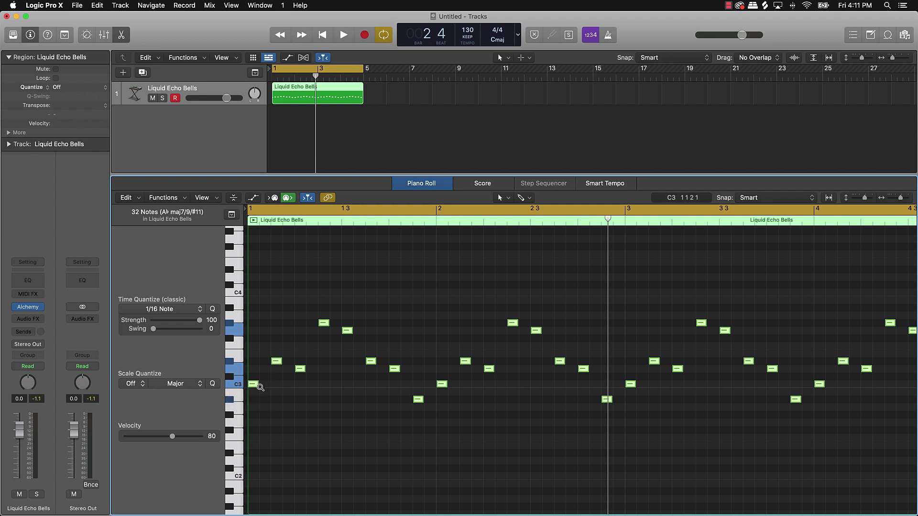
pyautogui.moveTo(253, 385); pyautogui.dragTo(271, 296)
pyautogui.press('space')
pyautogui.press('space')
pyautogui.press('space')
pyautogui.press('space')
pyautogui.press('space')
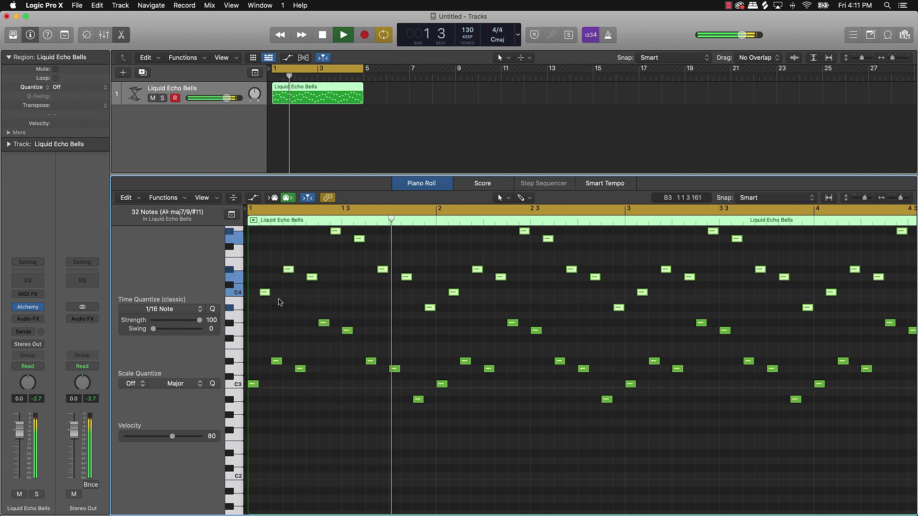
pyautogui.press('space')
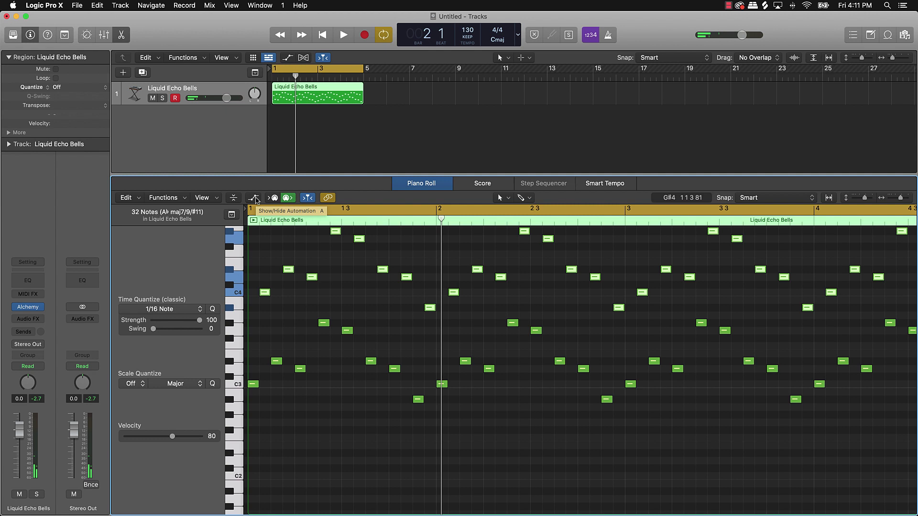
# Show the Note Velocity lane and lower the octave-higher notes' velocity to 19, then 6
pyautogui.click(254, 198)
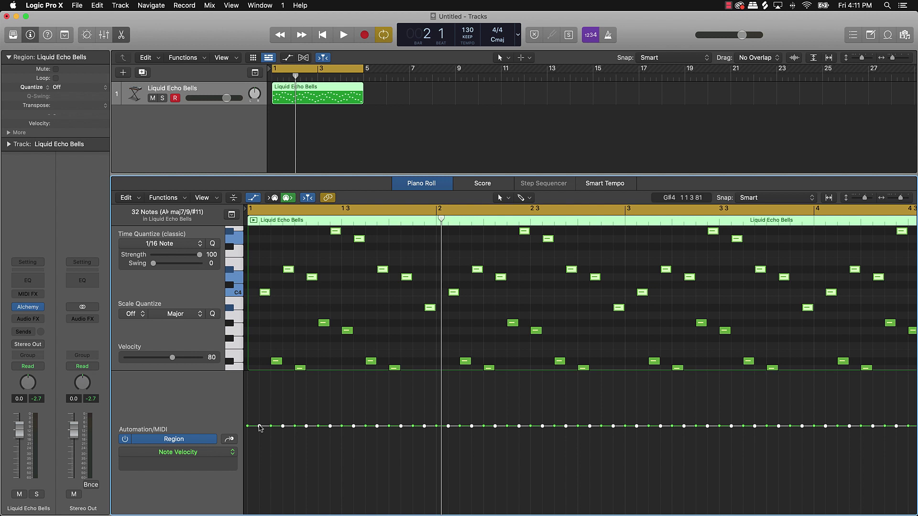
pyautogui.moveTo(261, 428); pyautogui.dragTo(260, 493)
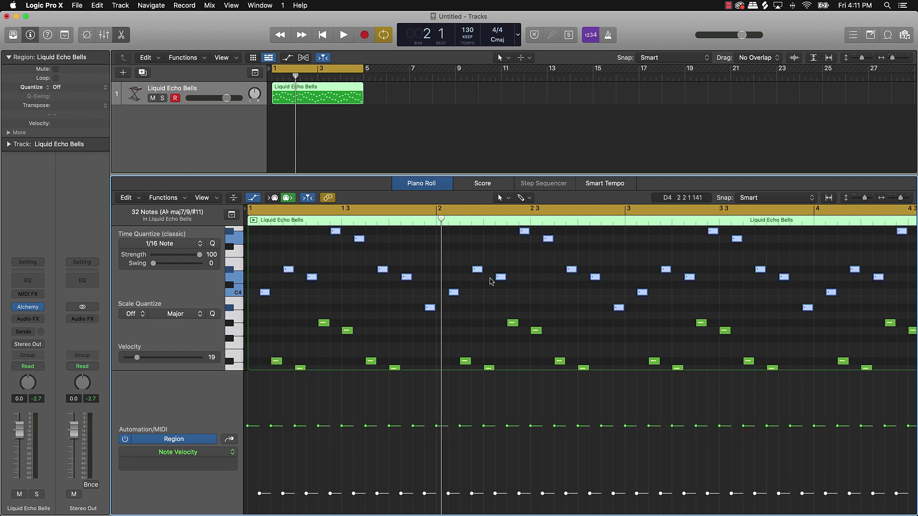
pyautogui.scroll(-3, 341, 340)
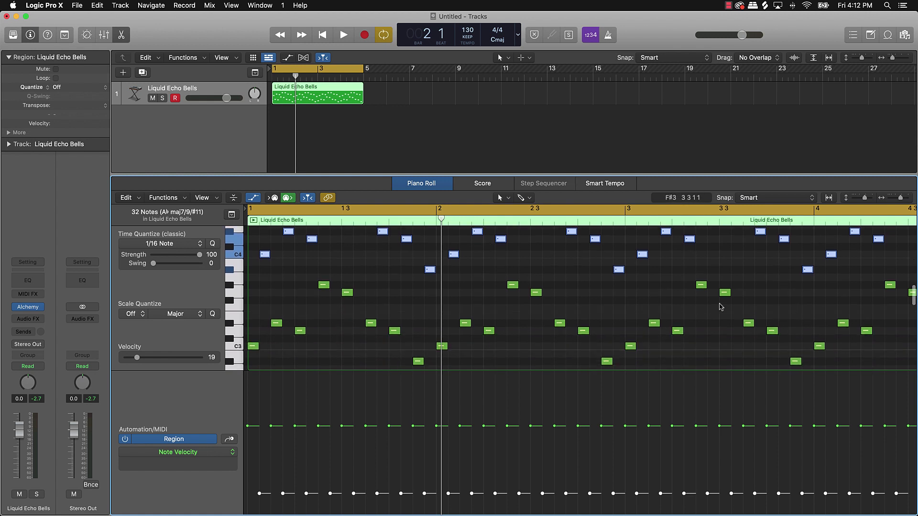
pyautogui.press('space')
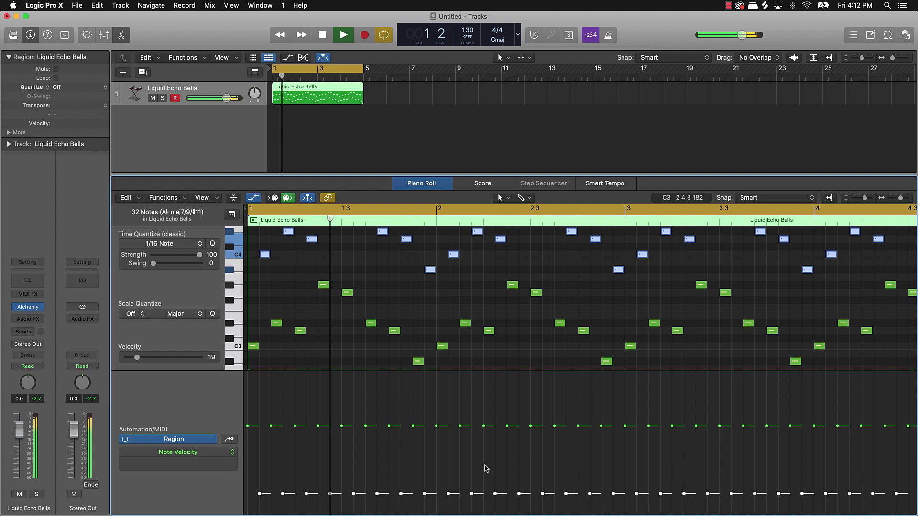
pyautogui.scroll(-5, 258, 486)
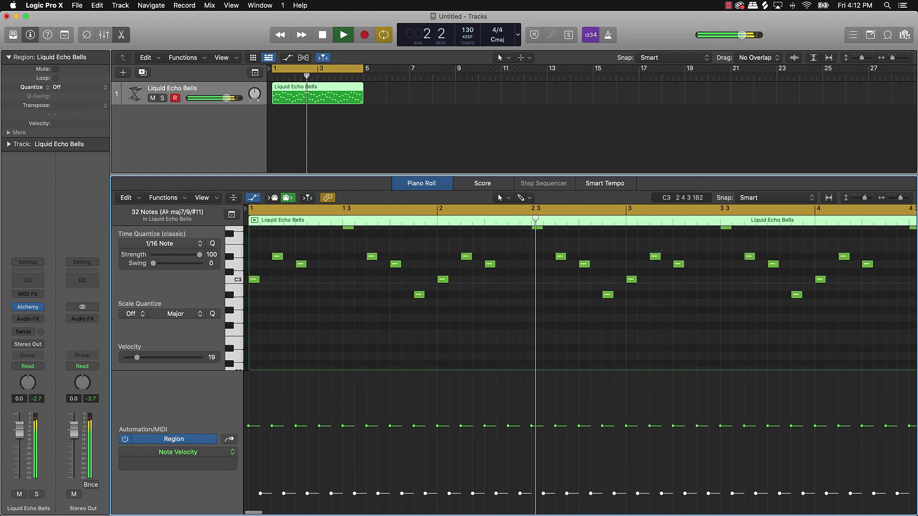
pyautogui.moveTo(260, 493); pyautogui.dragTo(260, 509)
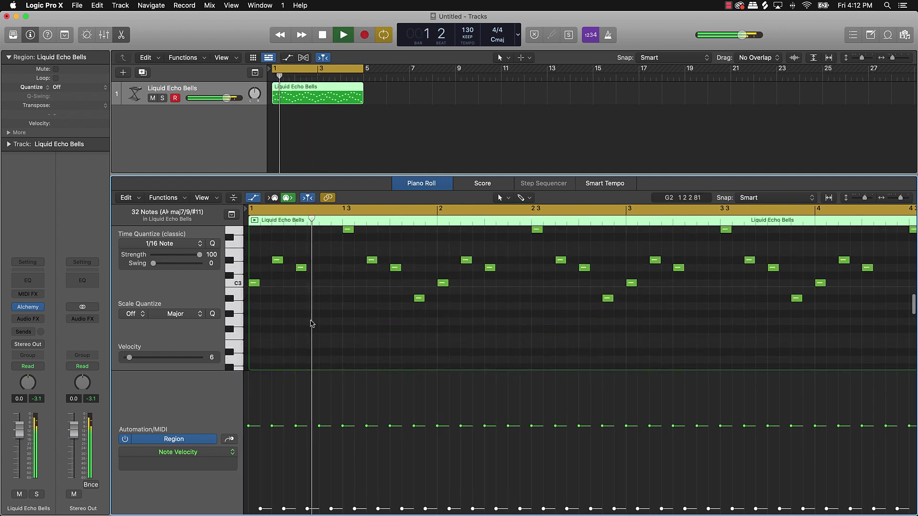
pyautogui.click(311, 324)
pyautogui.scroll(6, 311, 323)
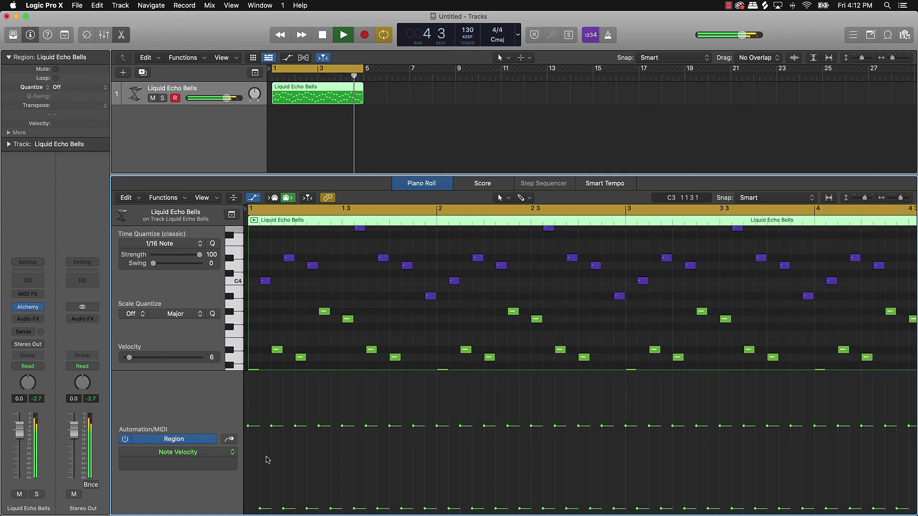
pyautogui.click(178, 453)
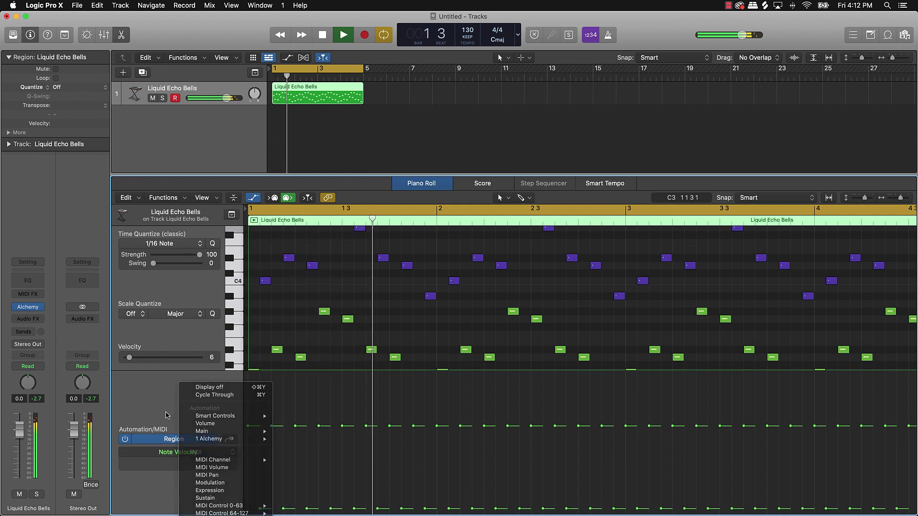
pyautogui.click(167, 415)
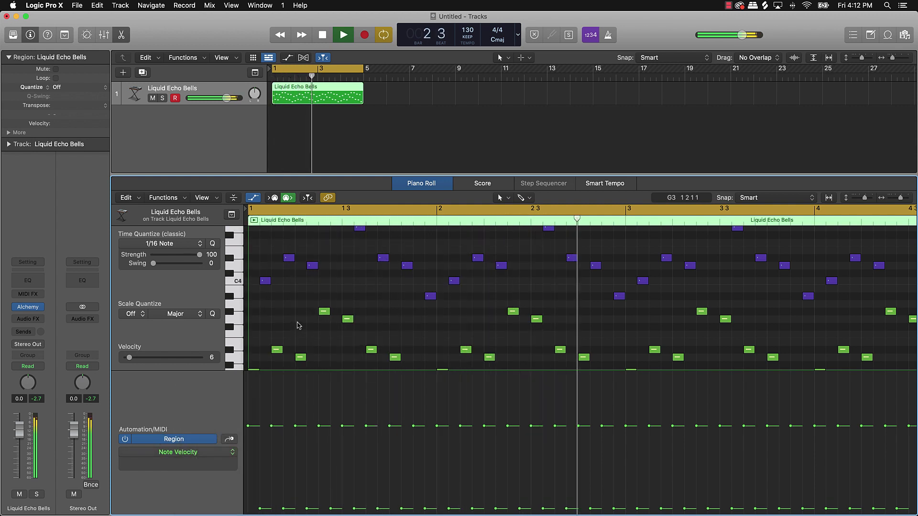
pyautogui.press('space')
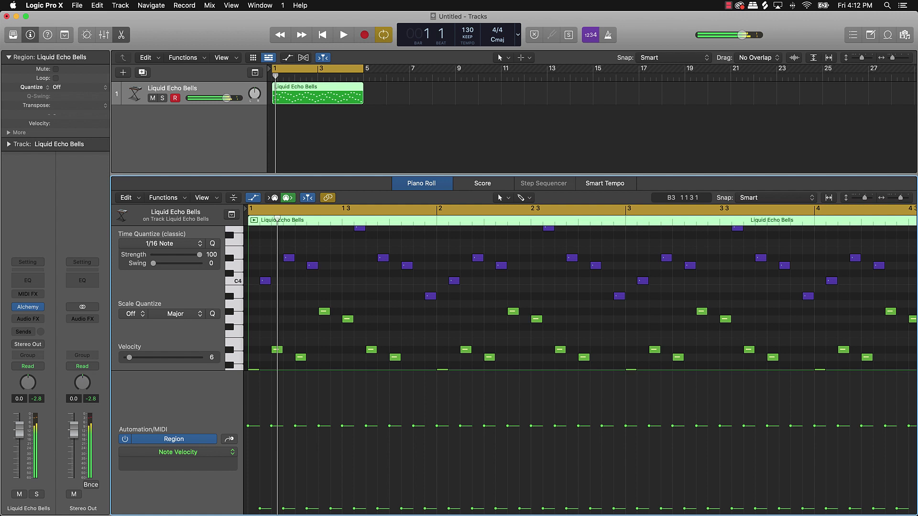
# Select the quiet octave-higher notes, shorten them, and play the pattern from bar 1
pyautogui.click(267, 282)
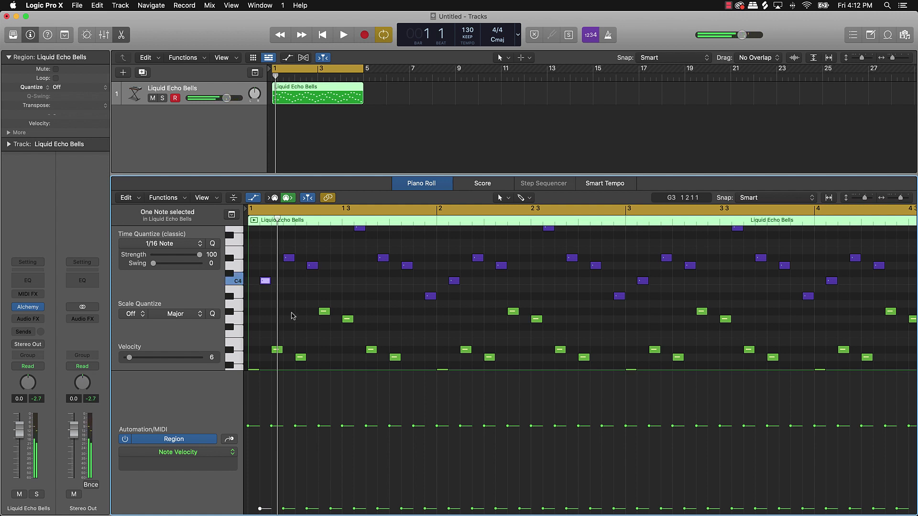
pyautogui.click(287, 290)
pyautogui.moveTo(262, 298); pyautogui.dragTo(896, 204)
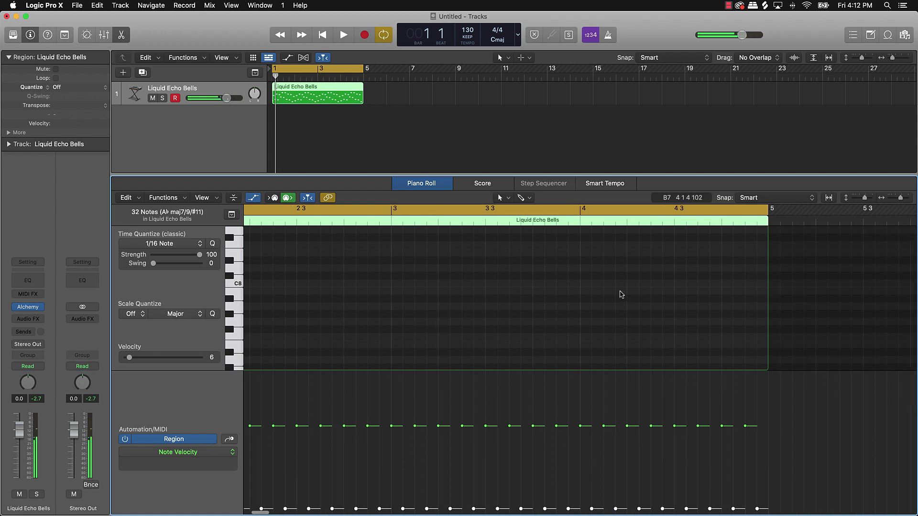
pyautogui.hscroll(-5, 619, 292)
pyautogui.scroll(-5, 616, 294)
pyautogui.scroll(-5, 616, 297)
pyautogui.hscroll(-3, 615, 297)
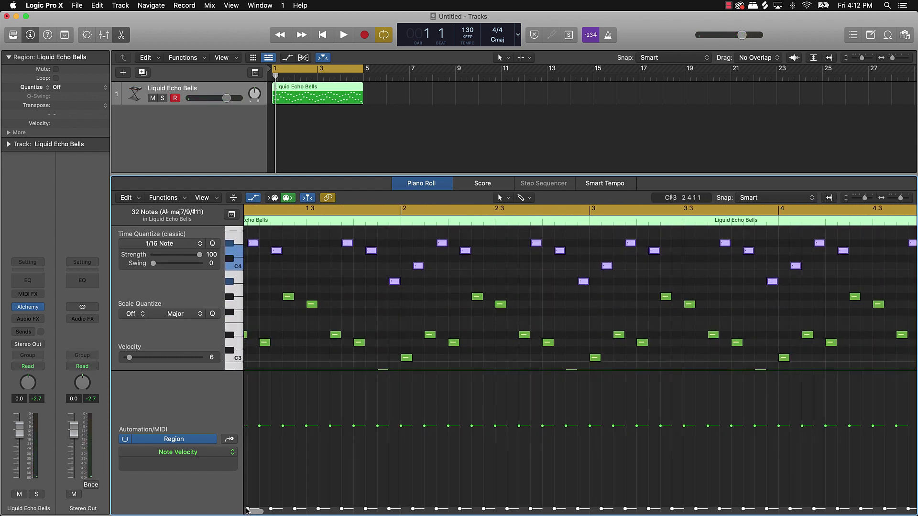
pyautogui.hscroll(3, 252, 511)
pyautogui.scroll(-5, 287, 486)
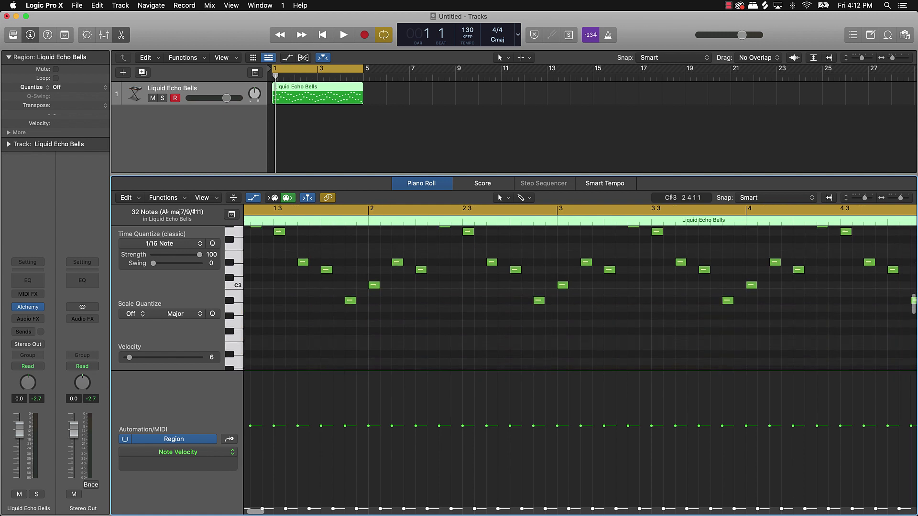
pyautogui.scroll(3, 287, 502)
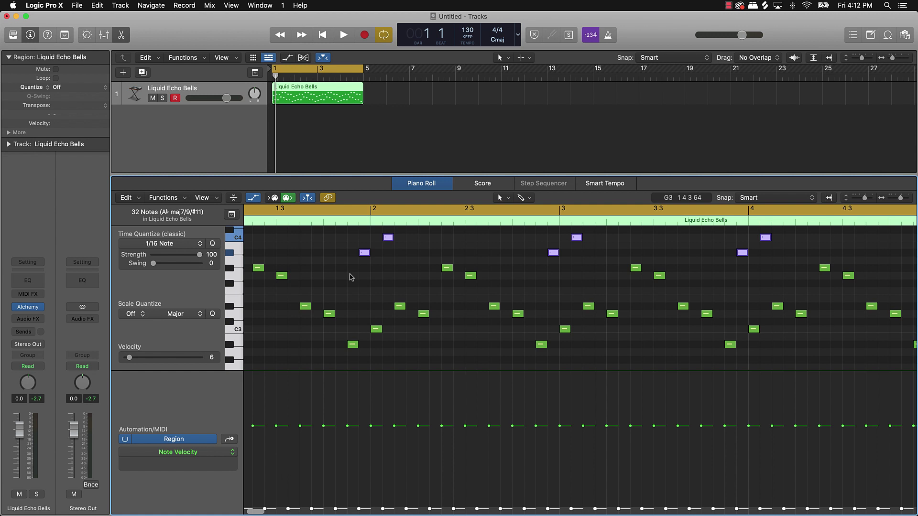
pyautogui.moveTo(366, 252)
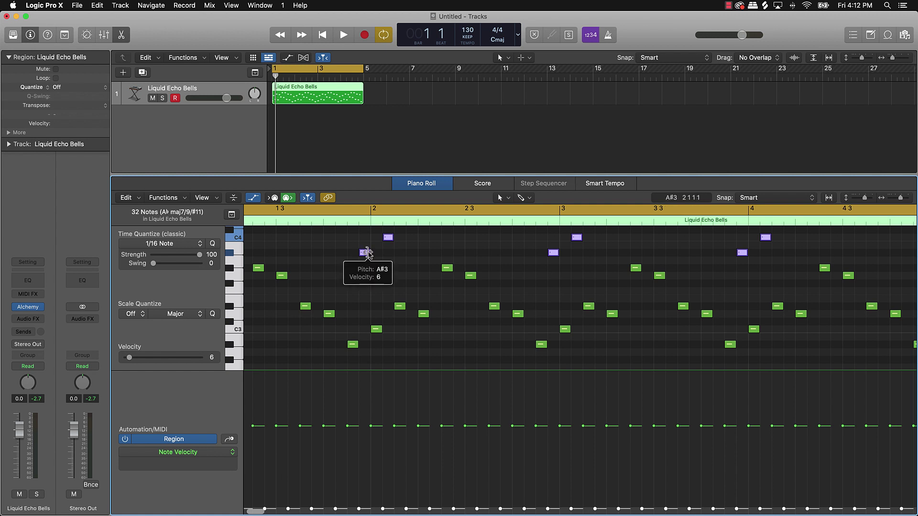
pyautogui.moveTo(366, 252); pyautogui.dragTo(366, 266)
pyautogui.press('space')
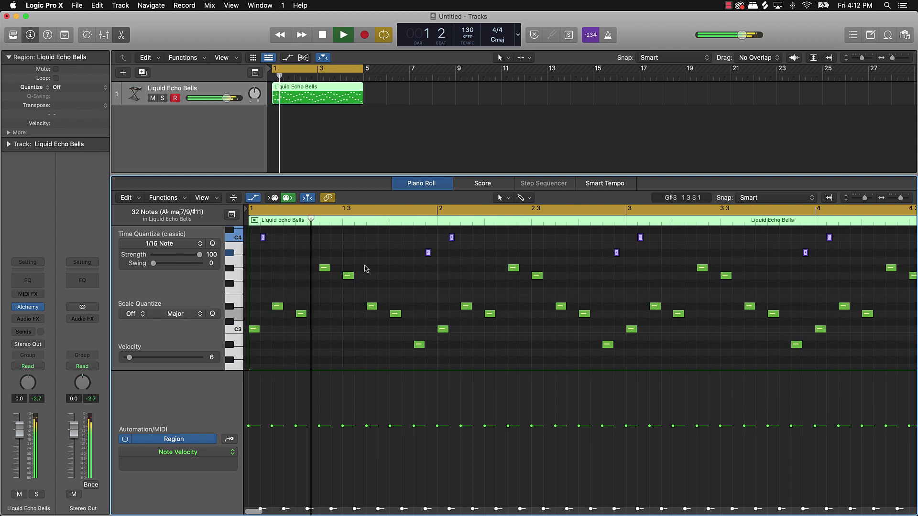
pyautogui.press('space')
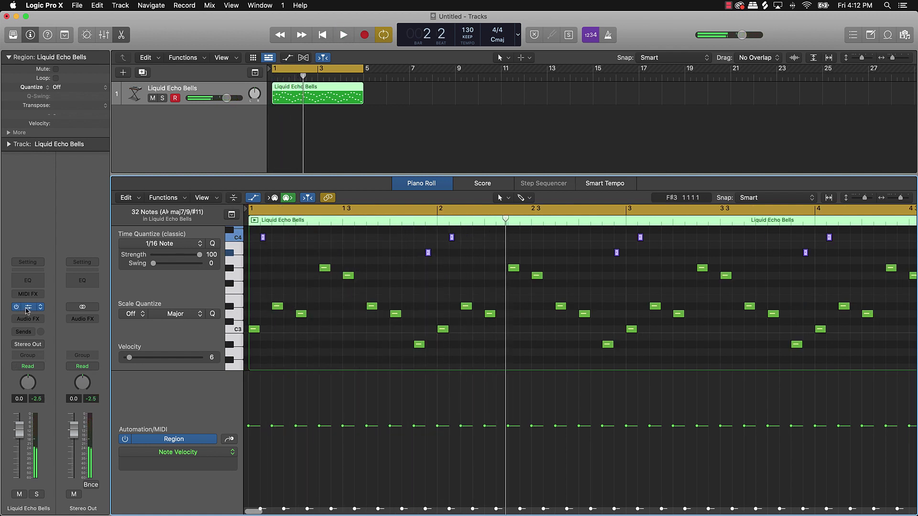
# Open Alchemy on the bells track, switch to the Grungy variation and audition it
pyautogui.click(28, 308)
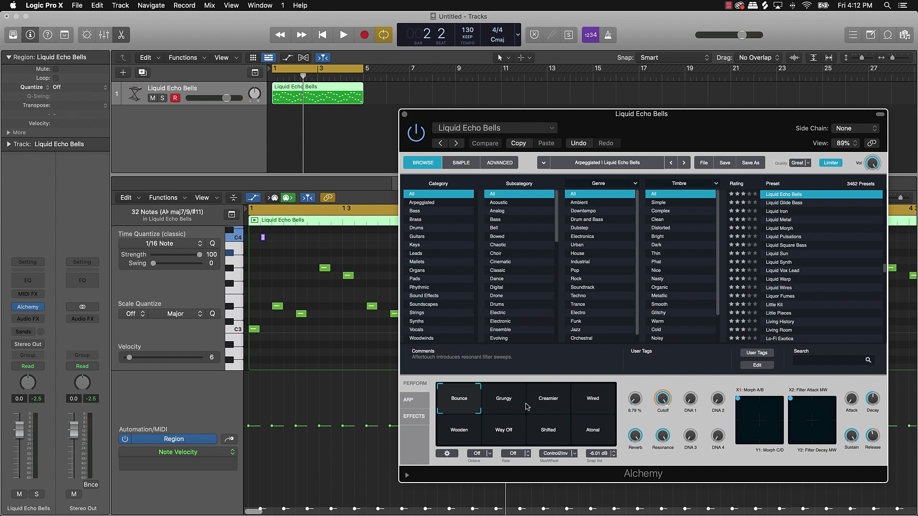
pyautogui.click(508, 408)
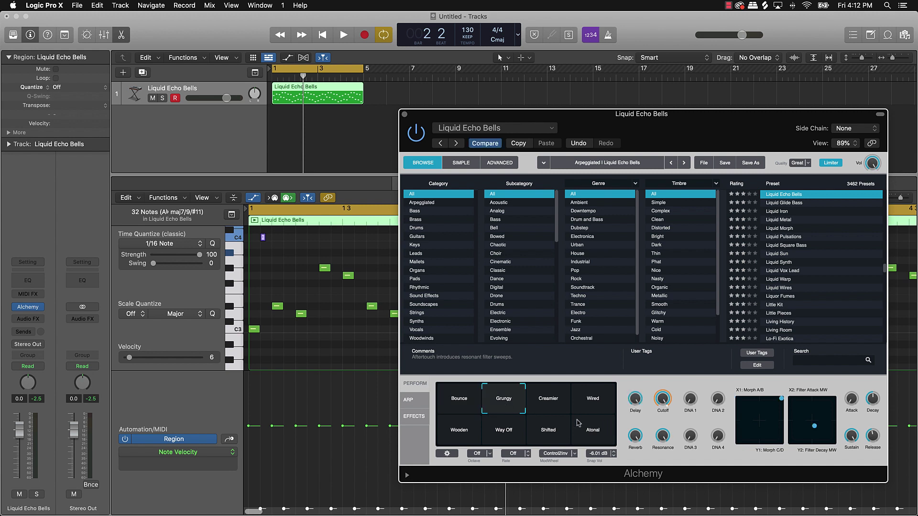
pyautogui.press('space')
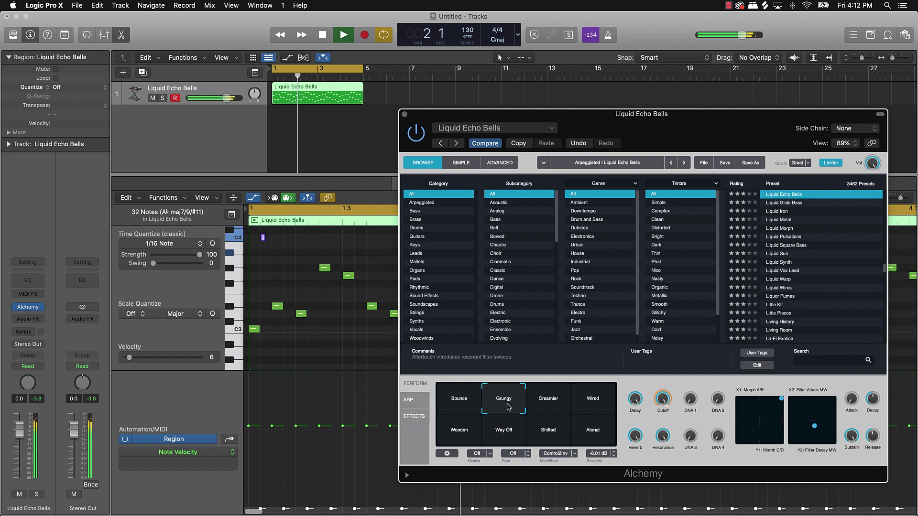
pyautogui.press('space')
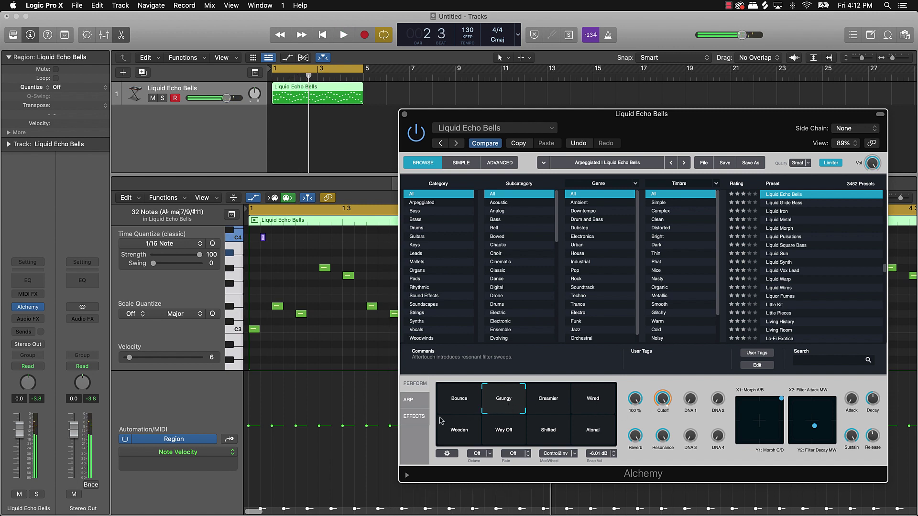
# Bypass Alchemy's delay effect and listen to the bells without it
pyautogui.click(408, 400)
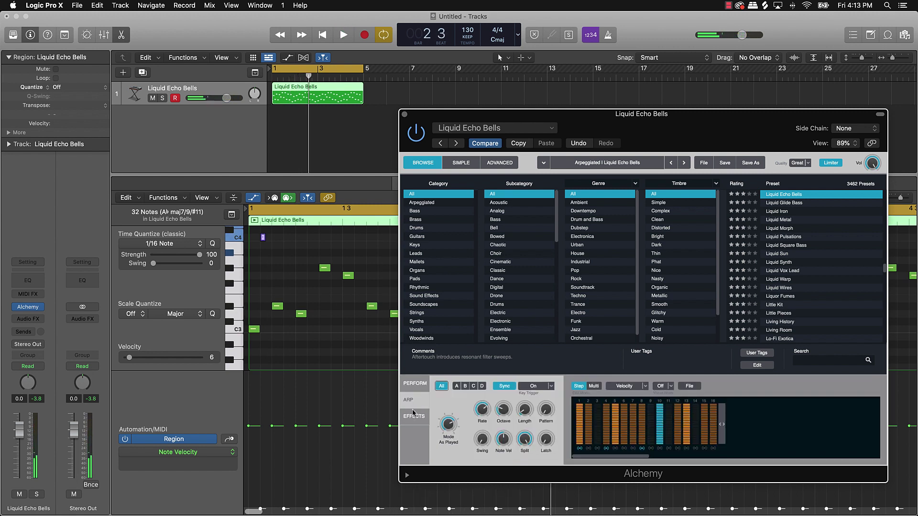
pyautogui.click(413, 417)
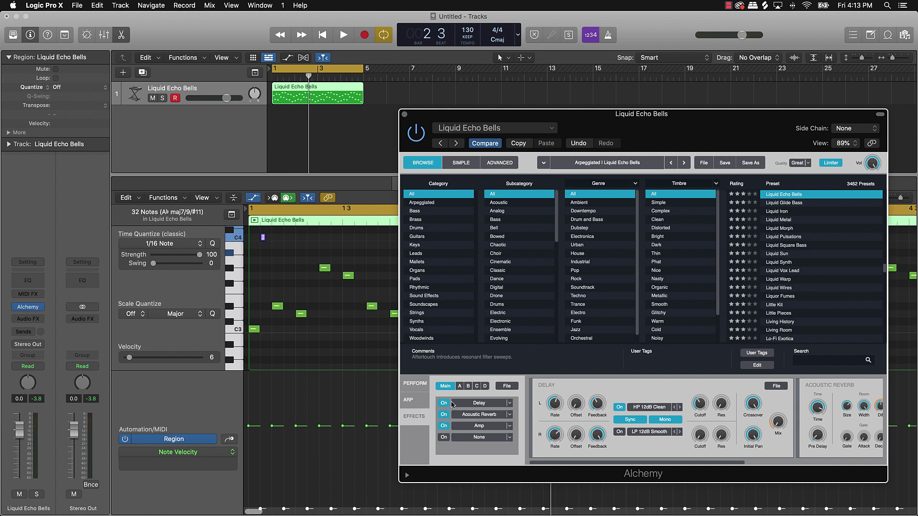
pyautogui.click(445, 403)
pyautogui.press('space')
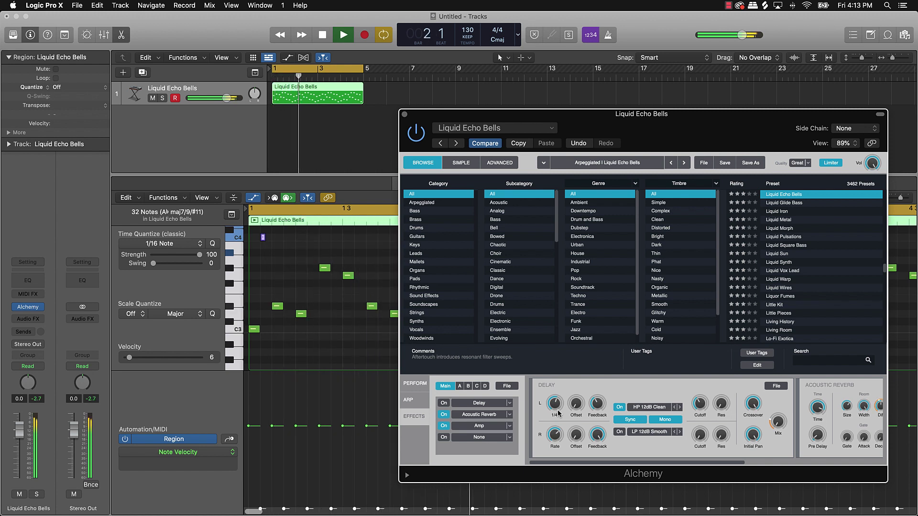
pyautogui.click(411, 384)
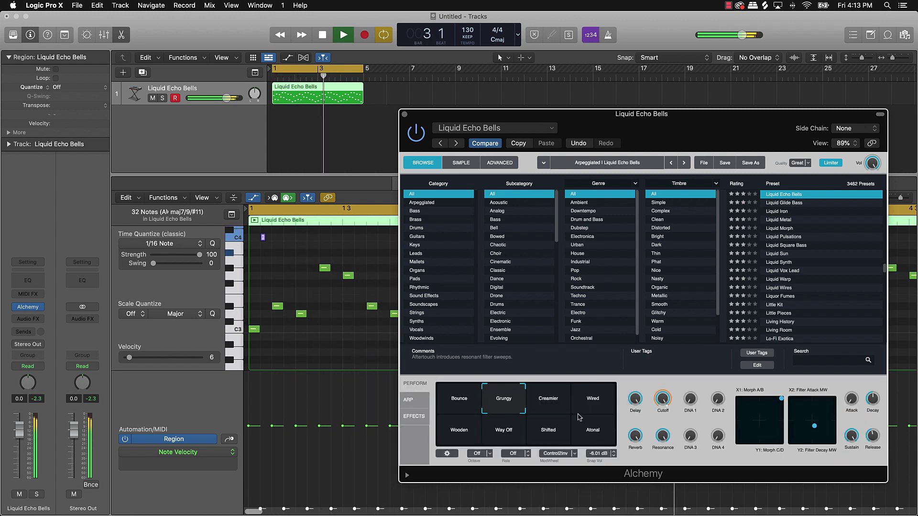
pyautogui.click(414, 416)
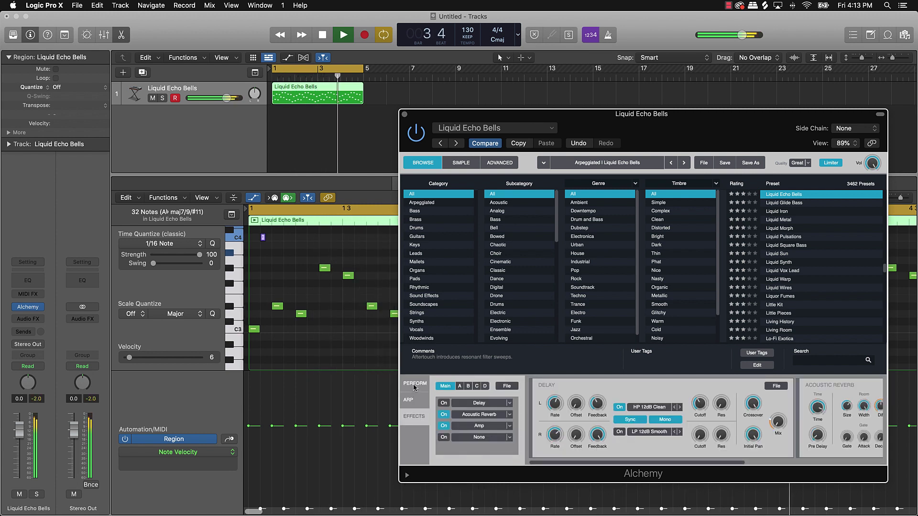
# Try the Wired, Wooden, Way Off and Shifted bell variations during playback, keeping Wired
pyautogui.press('space')
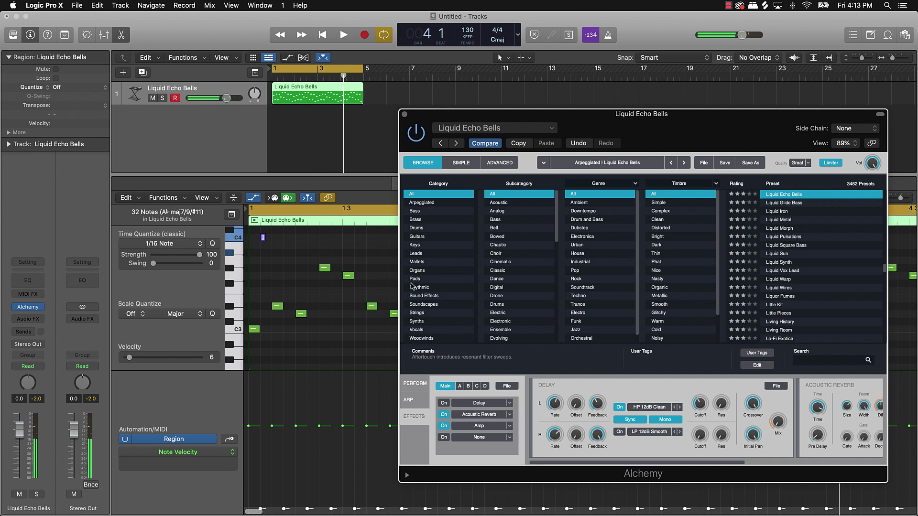
pyautogui.click(408, 384)
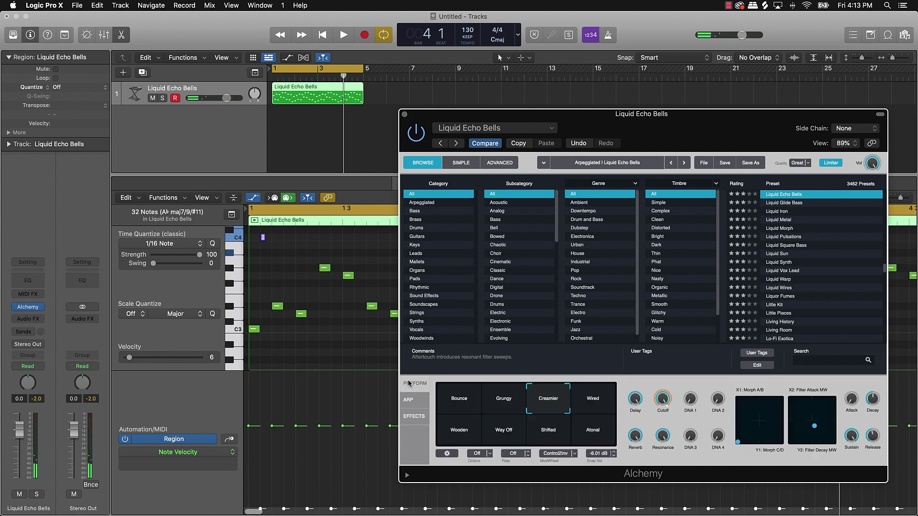
pyautogui.click(597, 407)
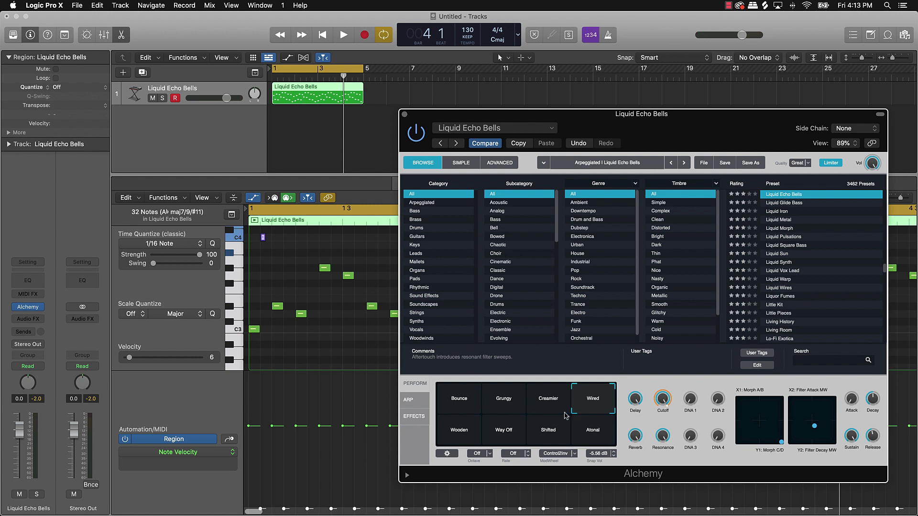
pyautogui.press('space')
pyautogui.click(459, 430)
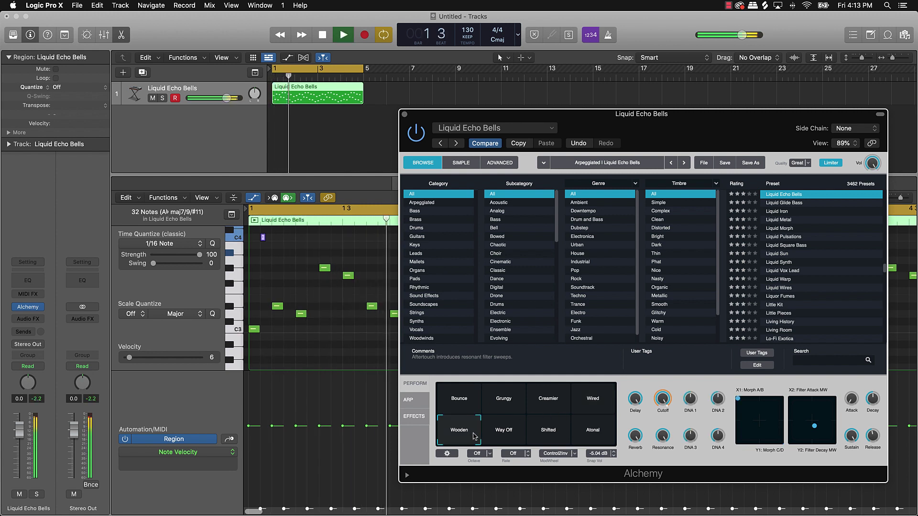
pyautogui.click(508, 433)
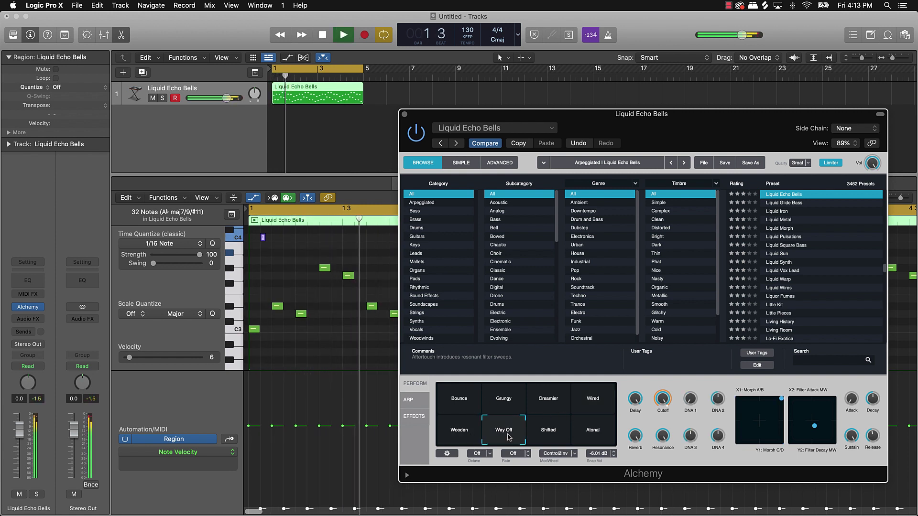
pyautogui.click(548, 433)
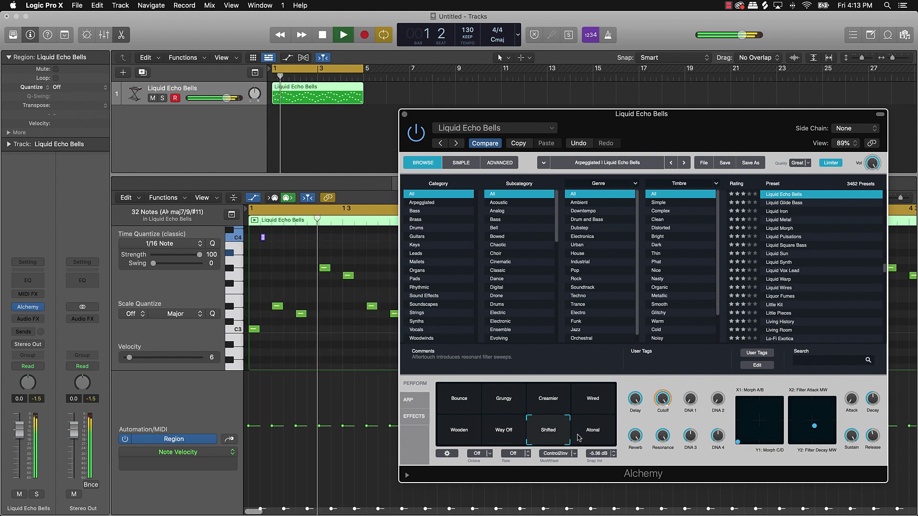
pyautogui.press('space')
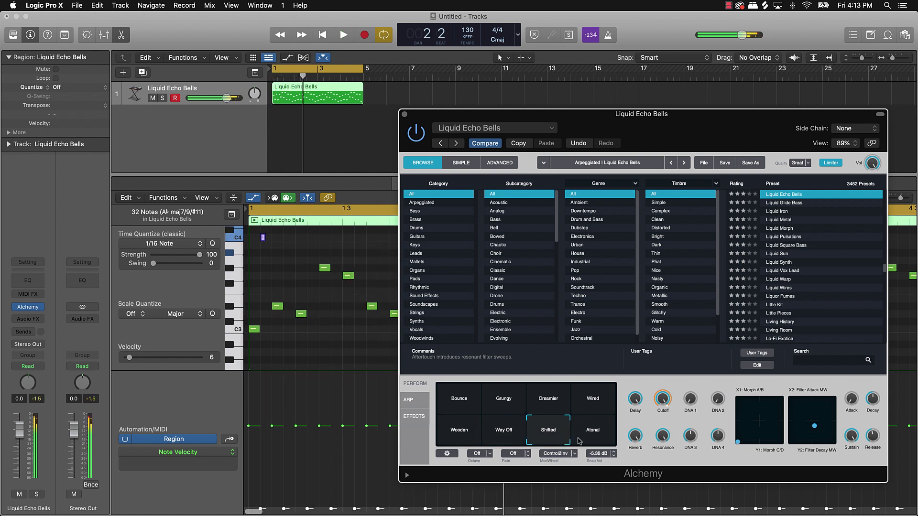
pyautogui.click(593, 406)
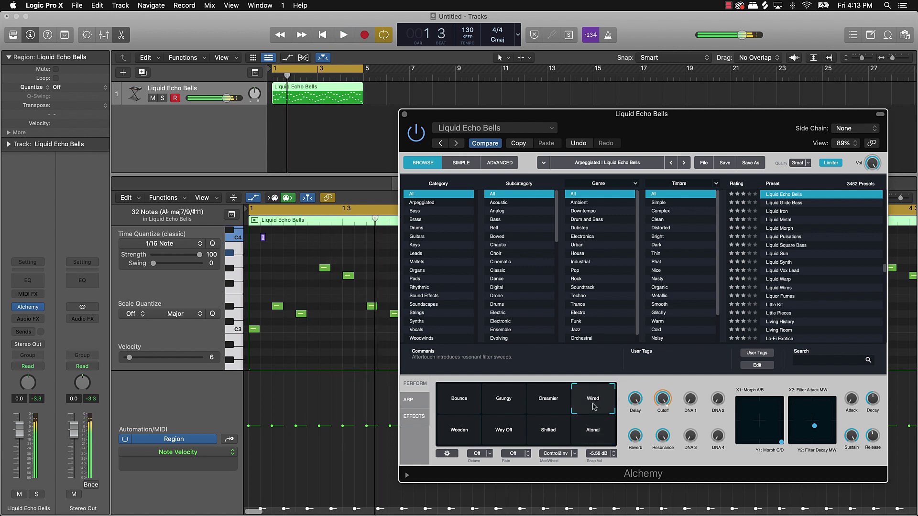
pyautogui.click(421, 417)
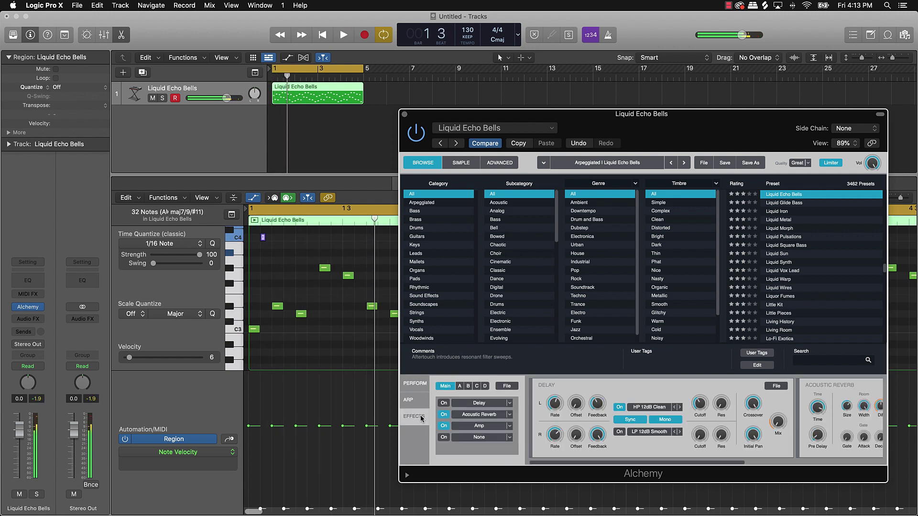
# Toggle the Acoustic Reverb slot and bring up its settings while auditioning the bells
pyautogui.click(444, 415)
pyautogui.press('space')
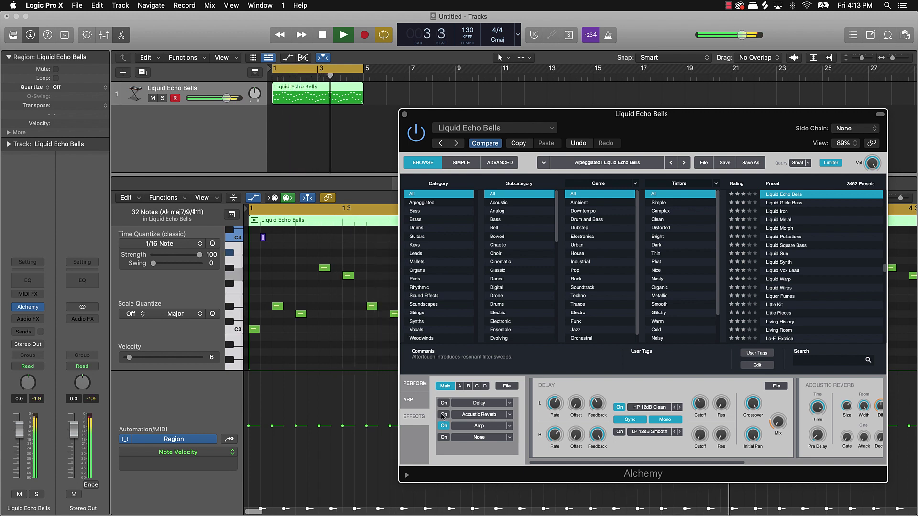
pyautogui.click(481, 415)
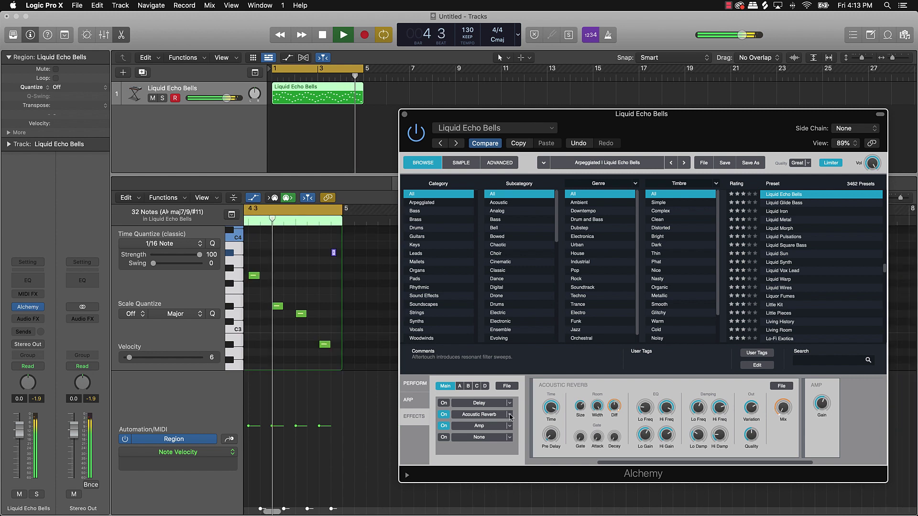
pyautogui.press('space')
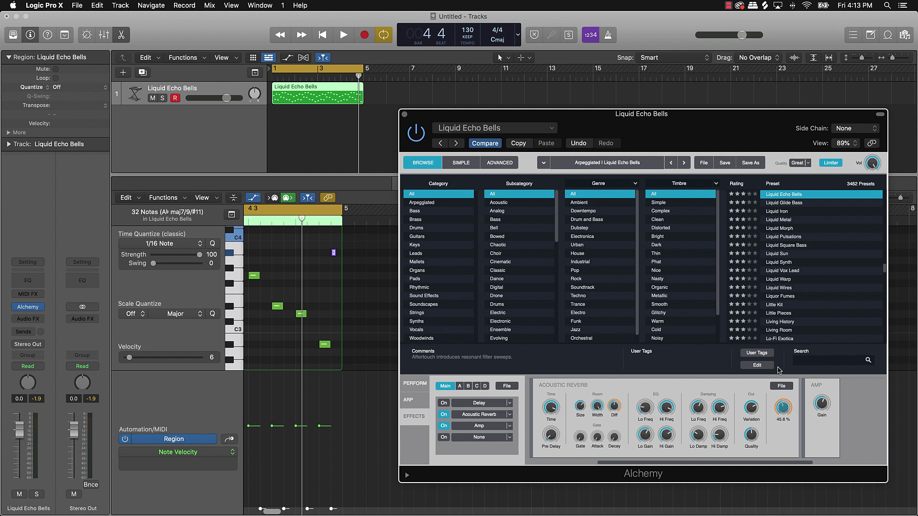
# Lower the reverb Mix to 13.5% and lengthen its Time to about 3850 ms
pyautogui.press('space')
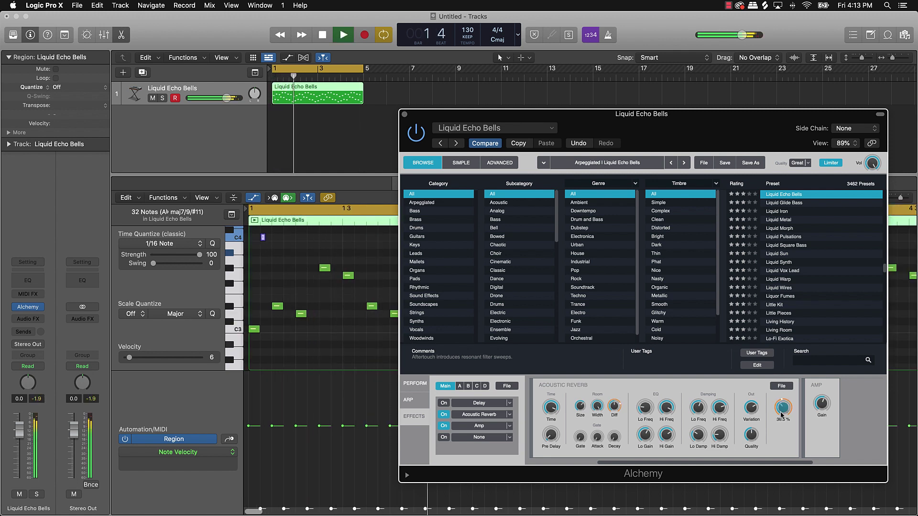
pyautogui.moveTo(782, 414); pyautogui.dragTo(779, 430)
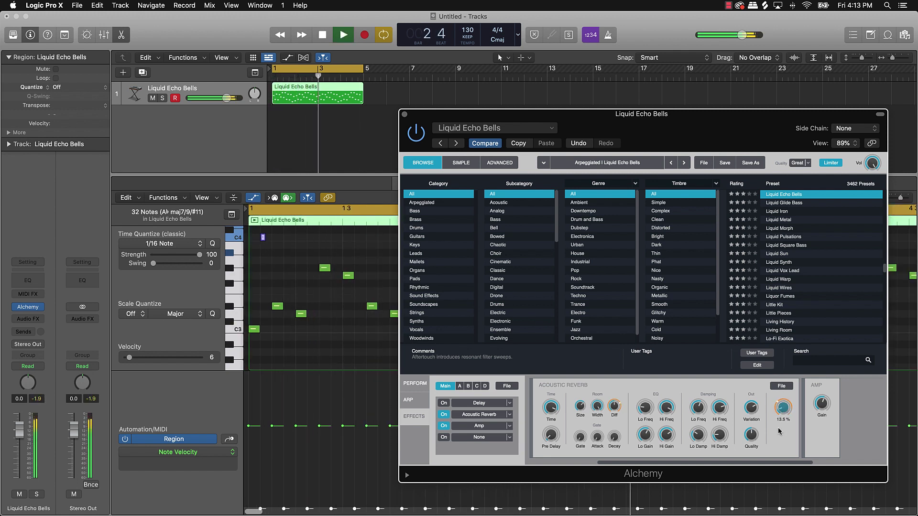
pyautogui.press('space')
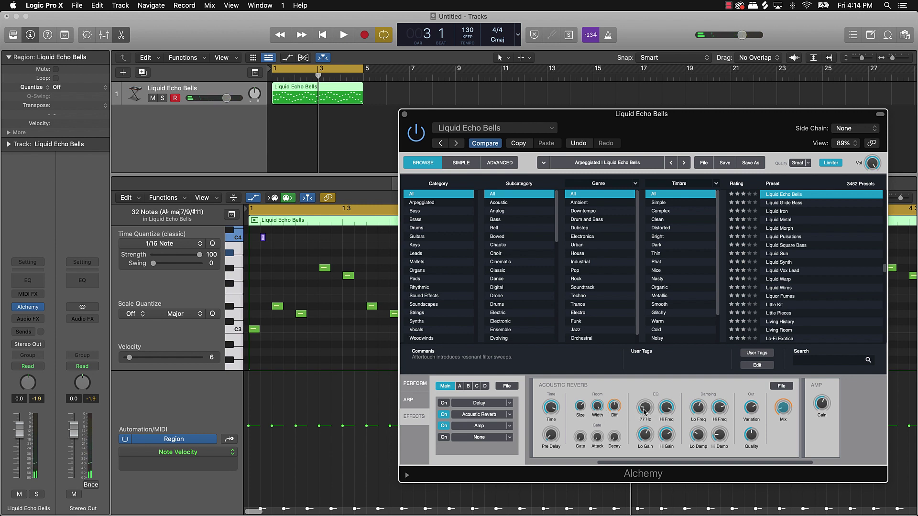
pyautogui.click(644, 419)
pyautogui.press('space')
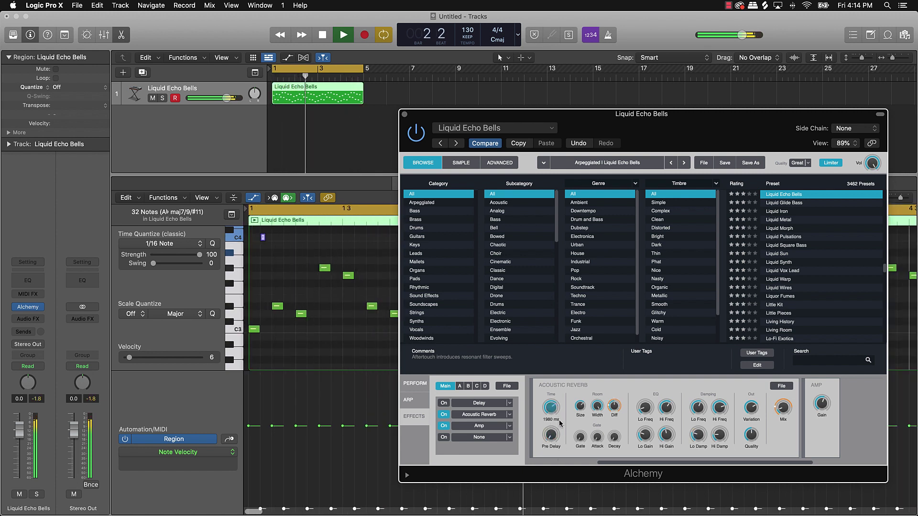
pyautogui.scroll(5, 557, 405)
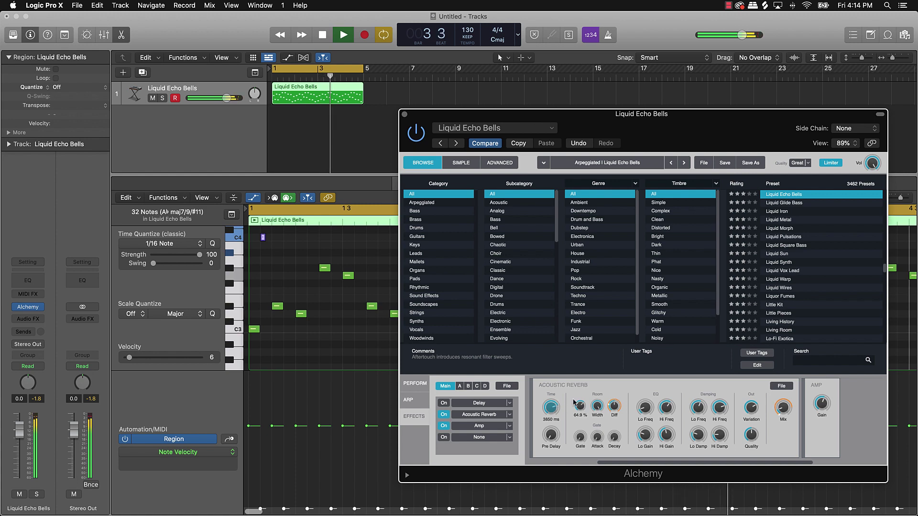
pyautogui.press('space')
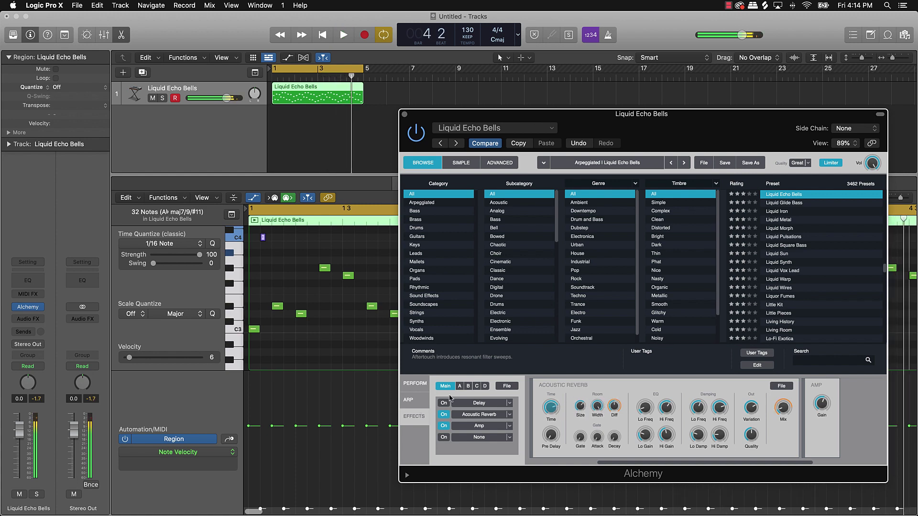
# Close the Alchemy window and the Piano Roll
pyautogui.click(404, 114)
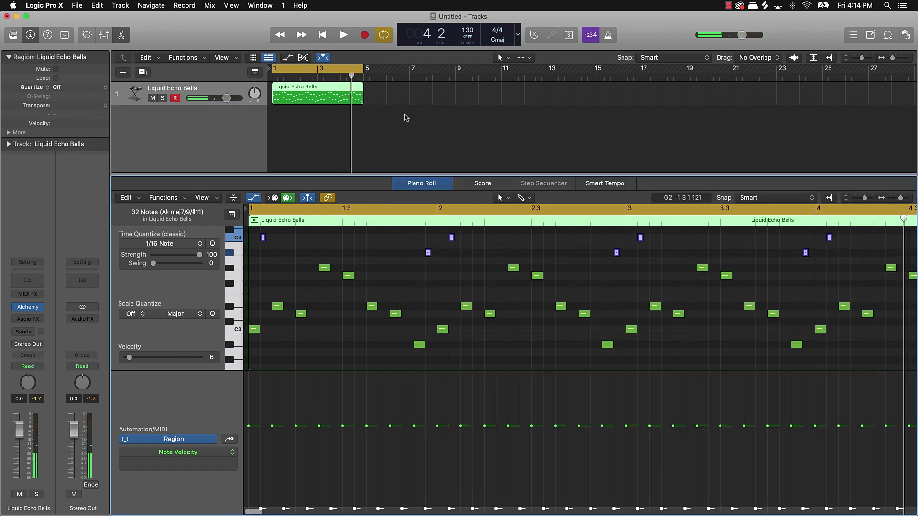
pyautogui.click(408, 120)
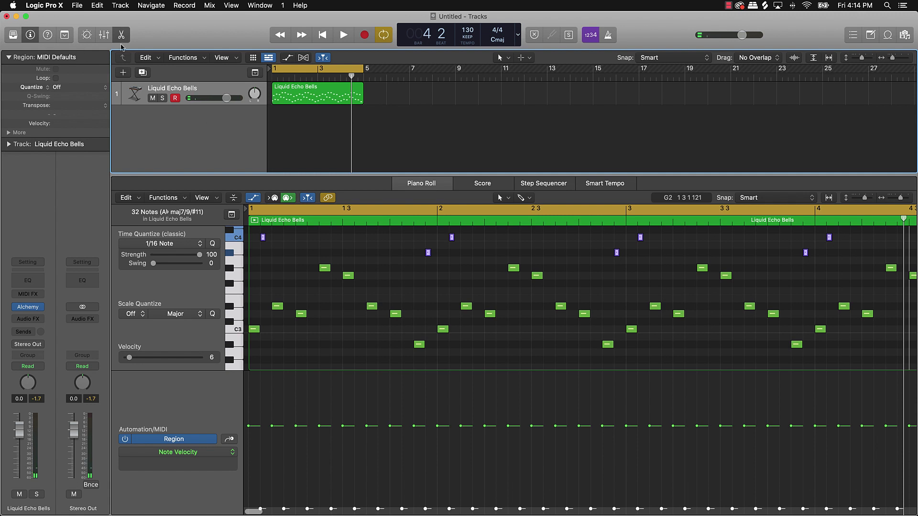
pyautogui.click(119, 35)
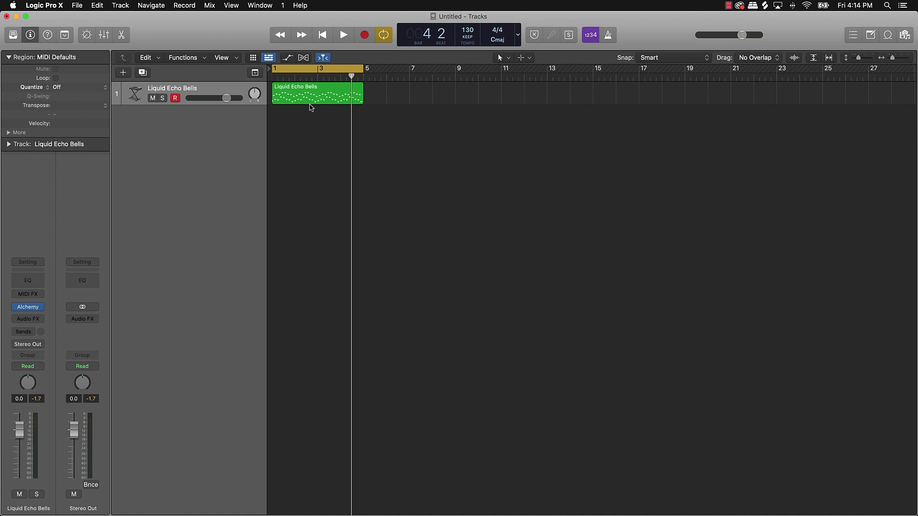
# Drag the Liquid Echo Bells region below the tracks to create a new Quick Sampler track
pyautogui.moveTo(316, 102); pyautogui.dragTo(316, 102)
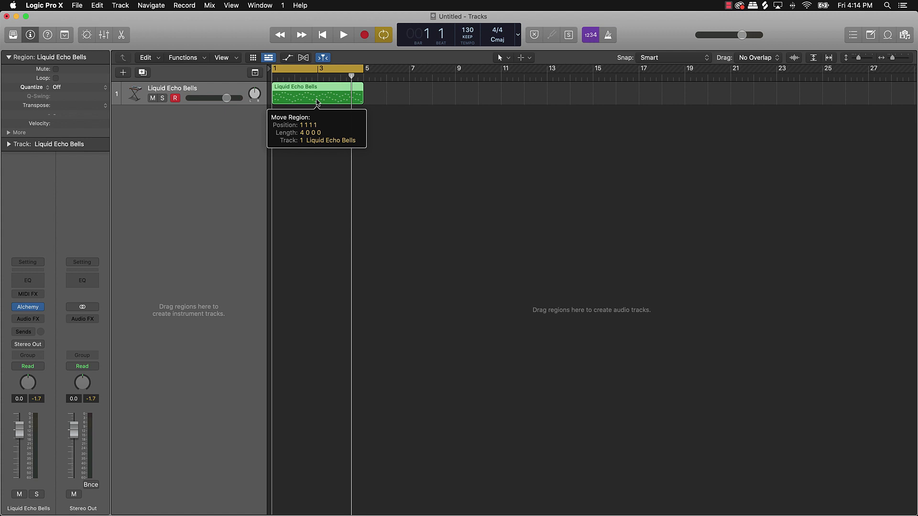
pyautogui.moveTo(317, 101); pyautogui.dragTo(182, 256)
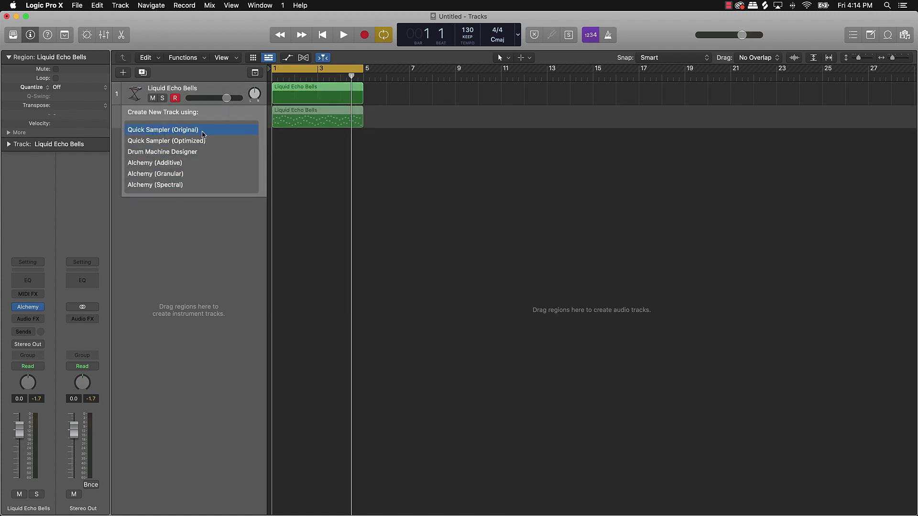
pyautogui.moveTo(202, 134); pyautogui.dragTo(203, 135)
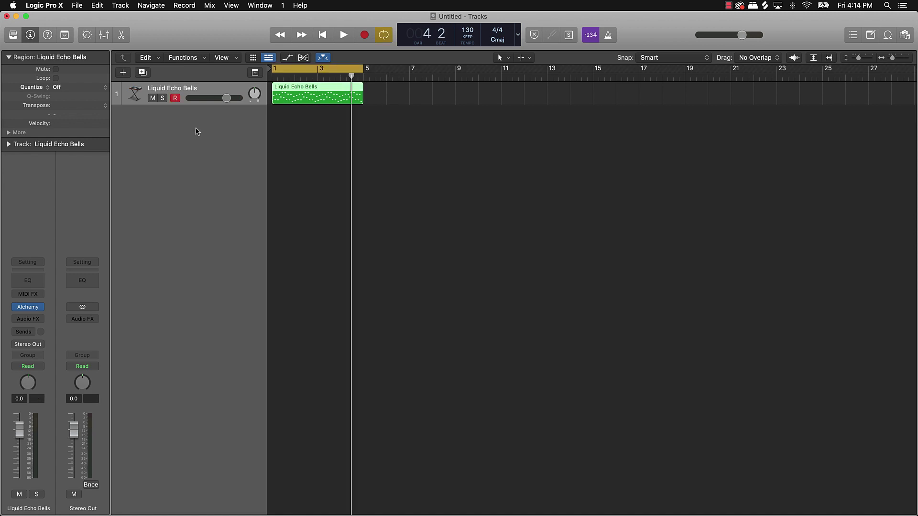
# Mute the original bells track and set Quick Sampler to Classic mode following project tempo
pyautogui.click(153, 98)
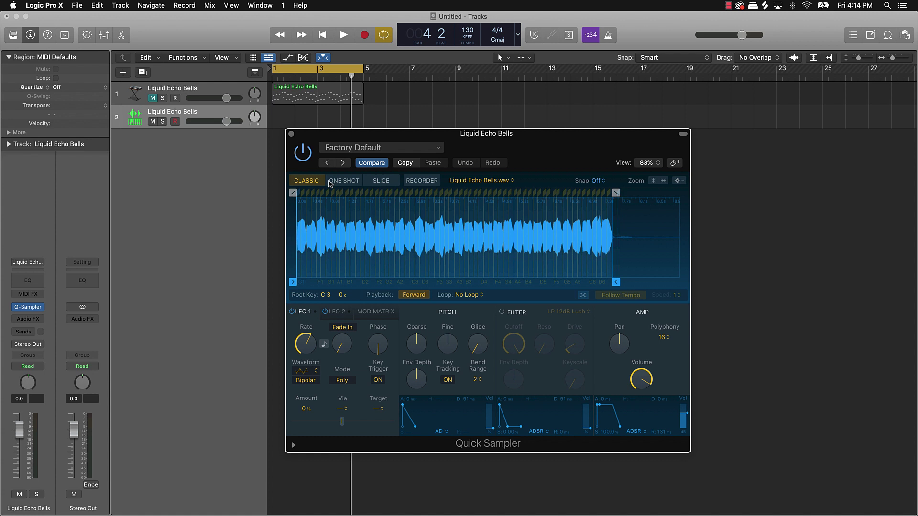
pyautogui.click(310, 183)
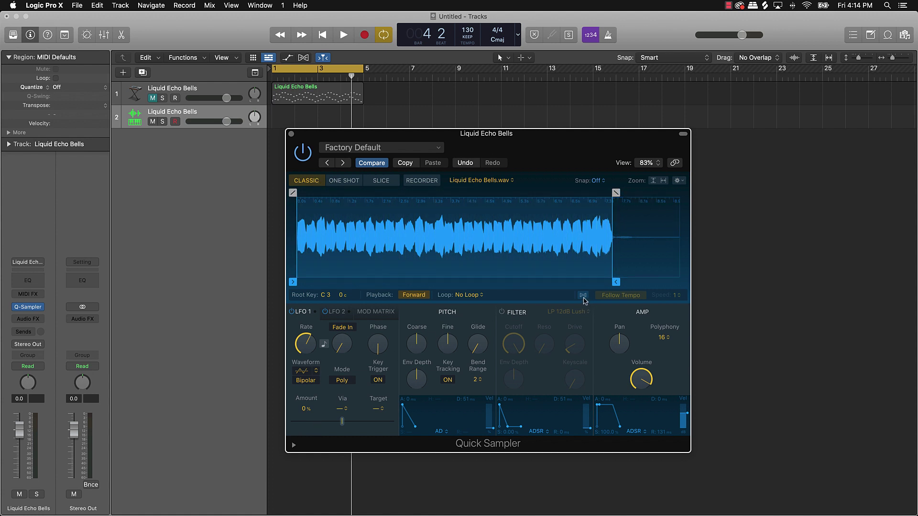
pyautogui.click(584, 297)
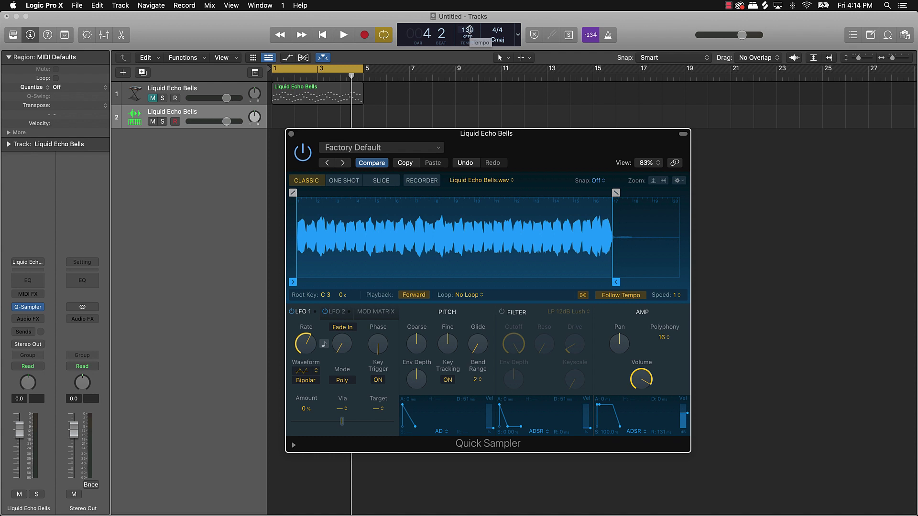
# Open Musical Typing and audition the bells sample, dropping the keyboard an octave to C2
pyautogui.press('super+k')
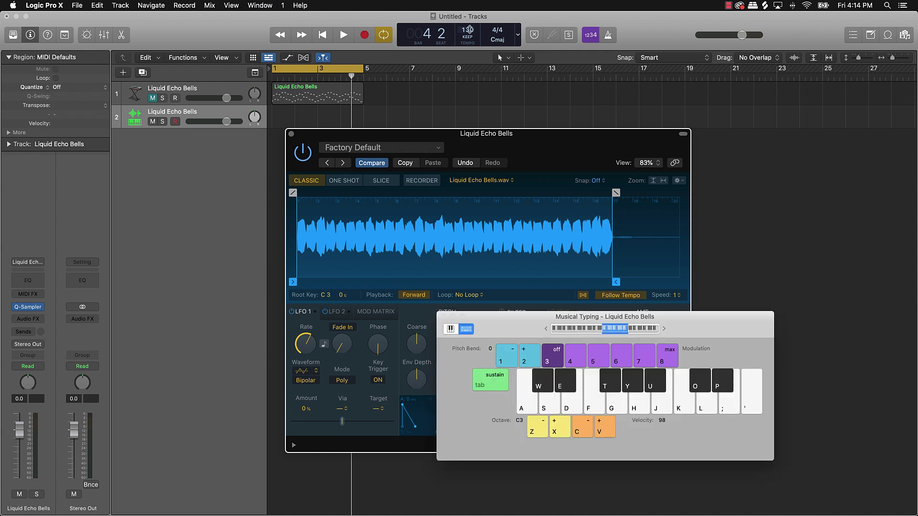
pyautogui.press('k')
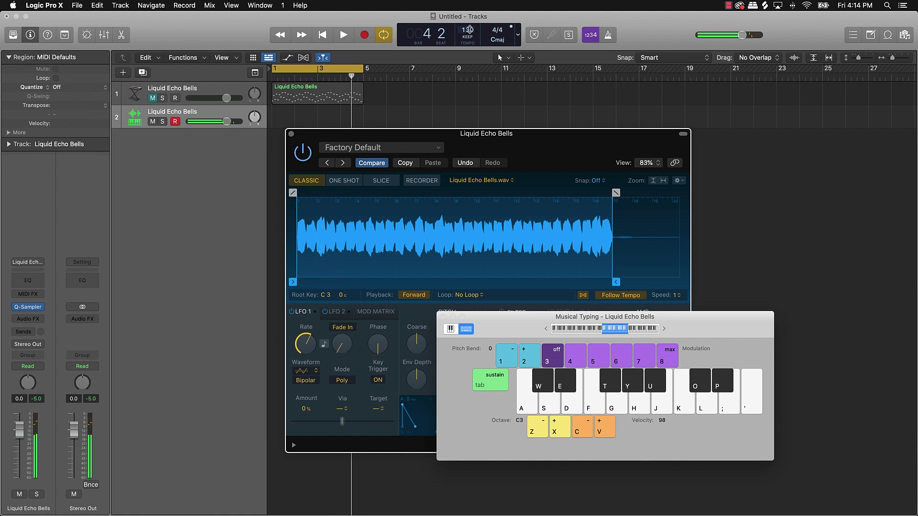
pyautogui.moveTo(496, 313); pyautogui.dragTo(639, 209)
pyautogui.press('a')
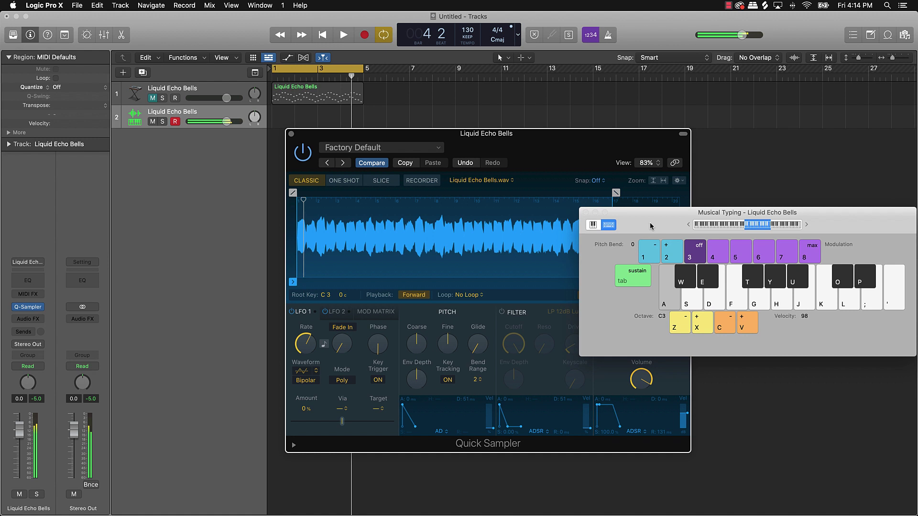
pyautogui.press('z')
pyautogui.press('a')
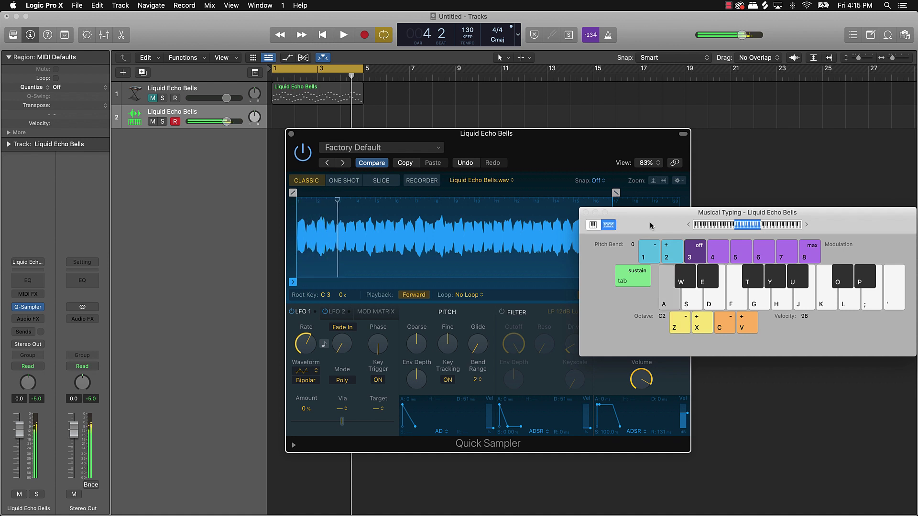
pyautogui.moveTo(578, 176); pyautogui.dragTo(458, 200)
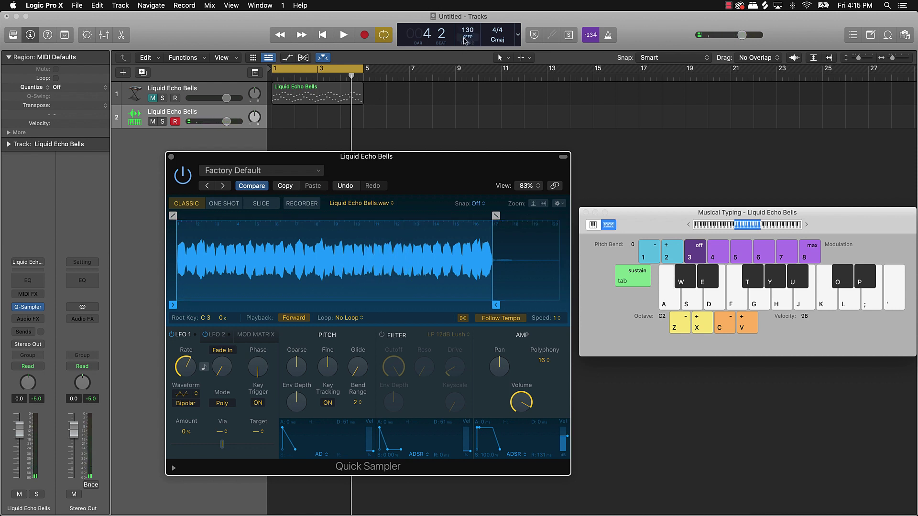
# Lower the project tempo to 94 BPM, audition a couple of bell notes, and close Quick Sampler
pyautogui.moveTo(467, 30); pyautogui.dragTo(468, 31)
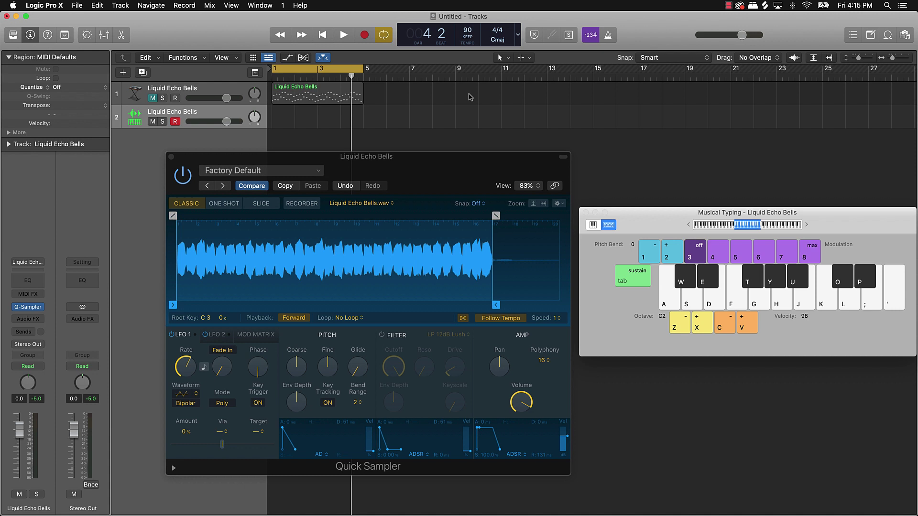
pyautogui.press('a')
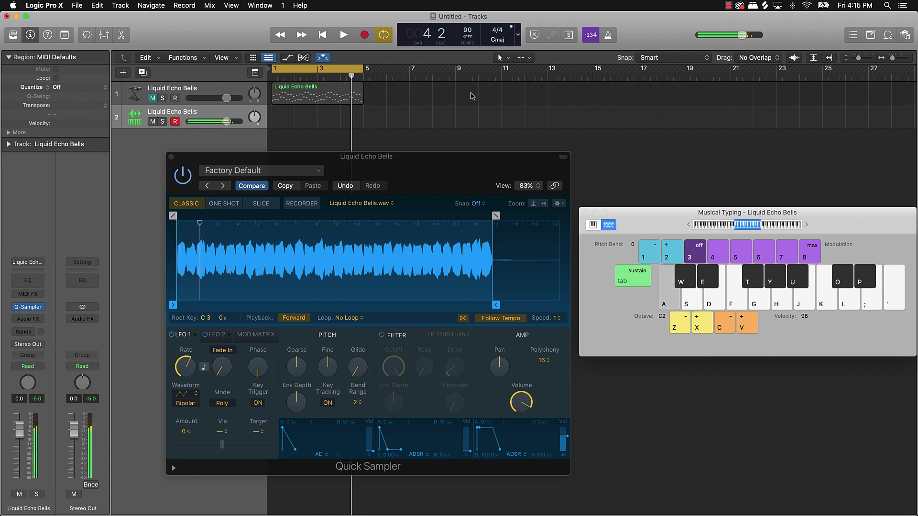
pyautogui.press('h')
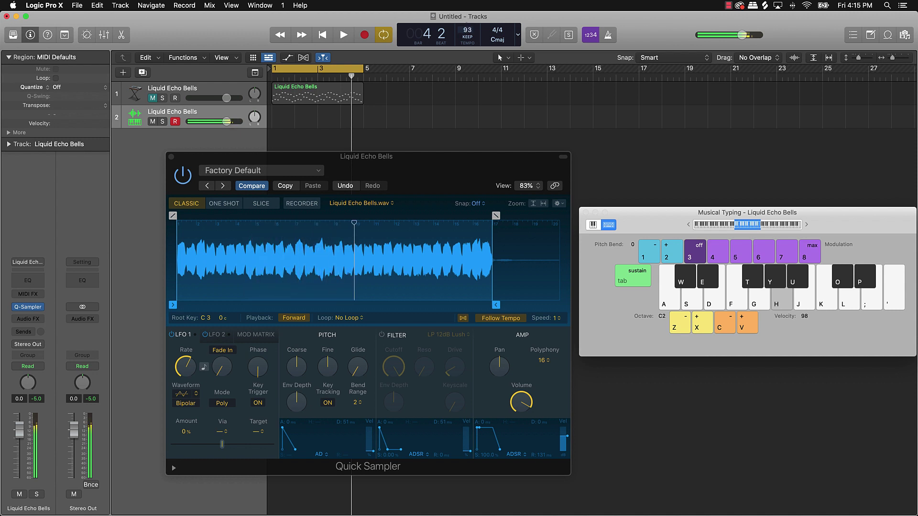
pyautogui.moveTo(467, 29); pyautogui.dragTo(468, 24)
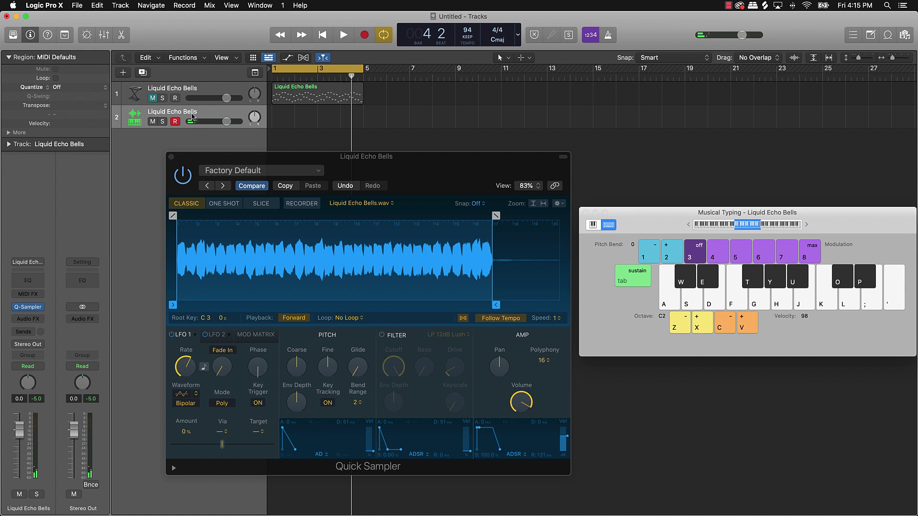
pyautogui.click(172, 157)
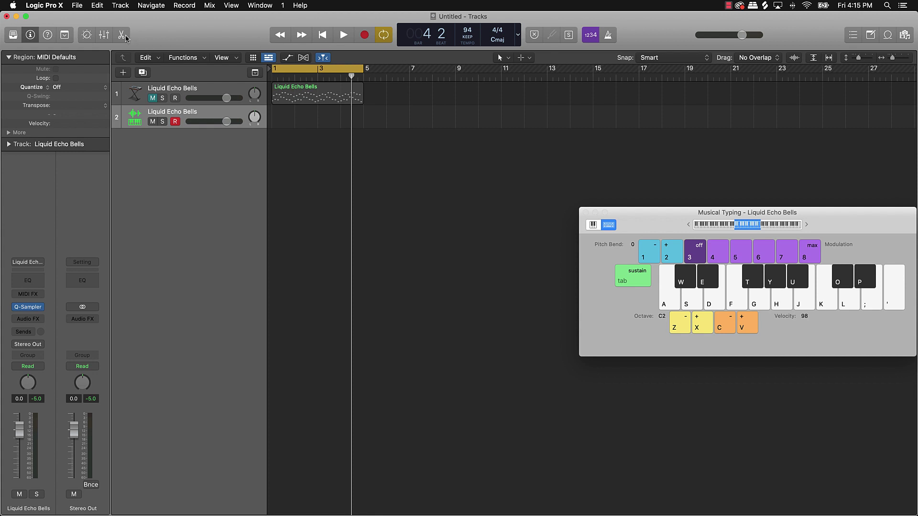
# Test a bell note, then record one held note on track 2 starting at bar 1
pyautogui.press('h')
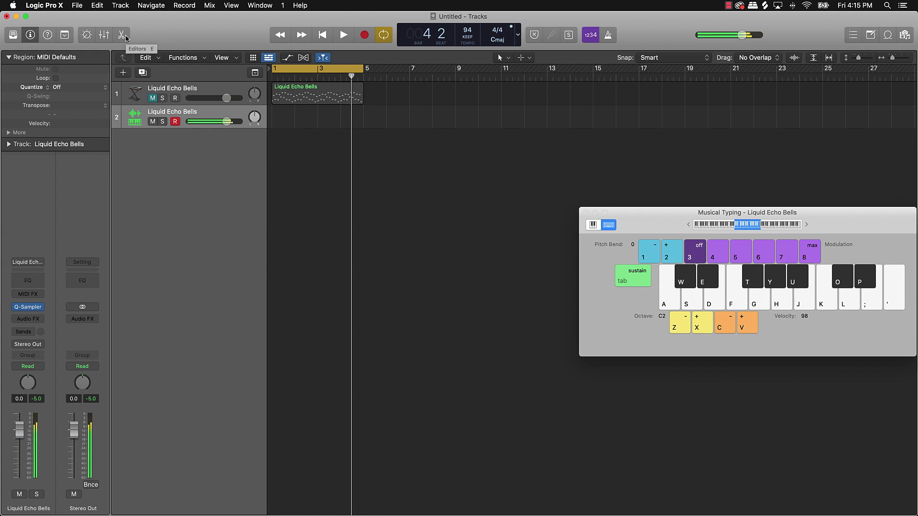
pyautogui.click(365, 36)
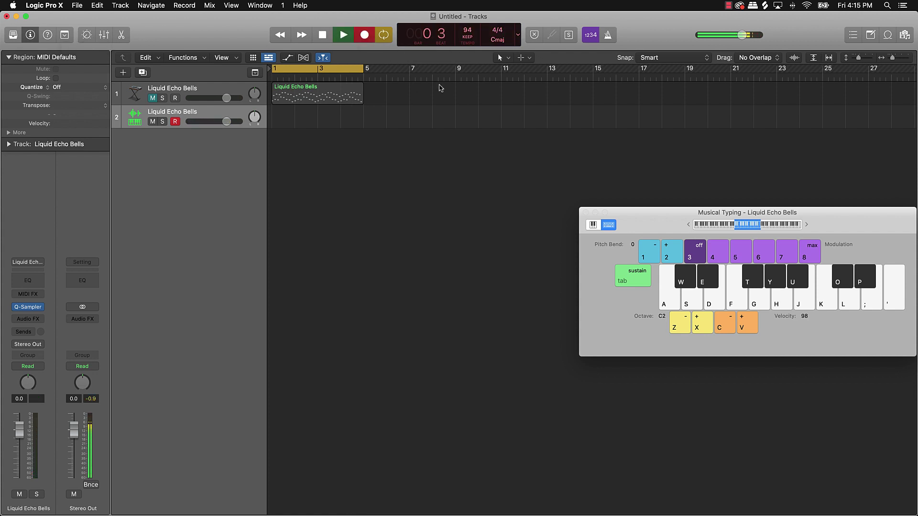
pyautogui.press('h')
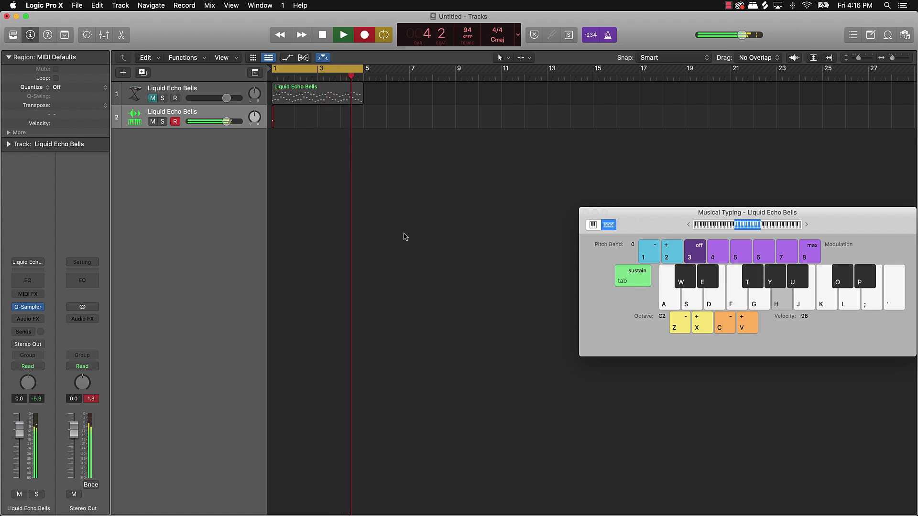
# Stop recording, open the region in the Piano Roll, close Musical Typing, and play the D#3 note
pyautogui.press('space')
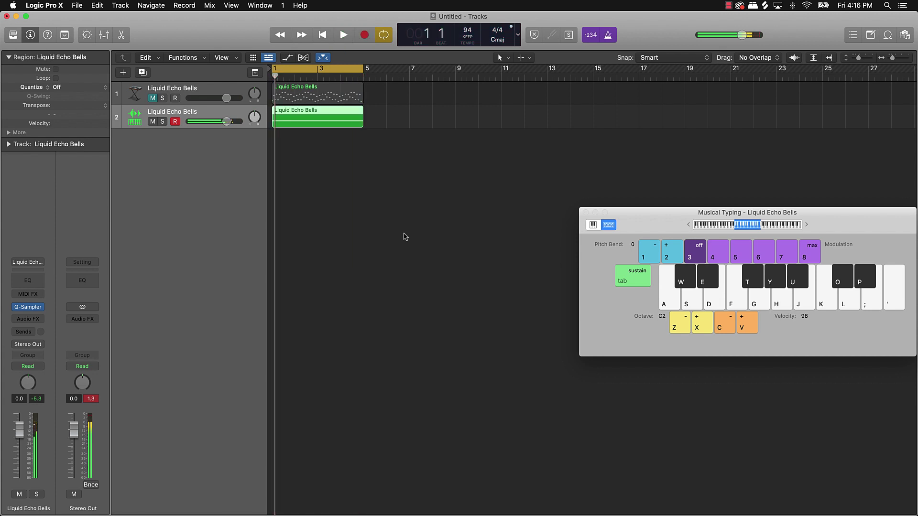
pyautogui.doubleClick(294, 118)
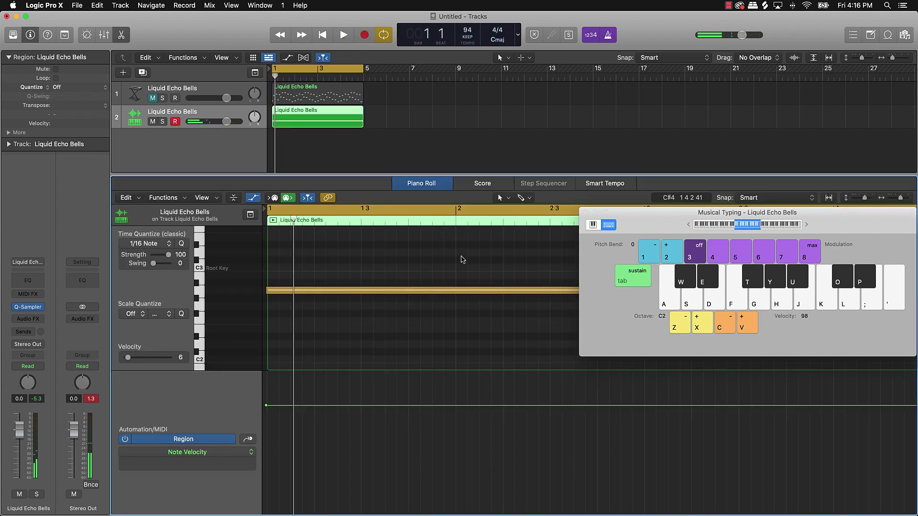
pyautogui.click(585, 213)
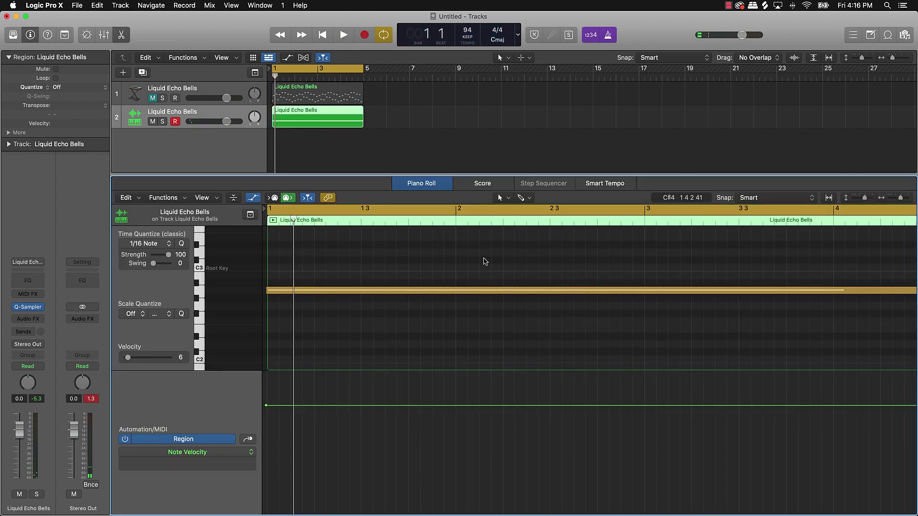
pyautogui.press('super+a')
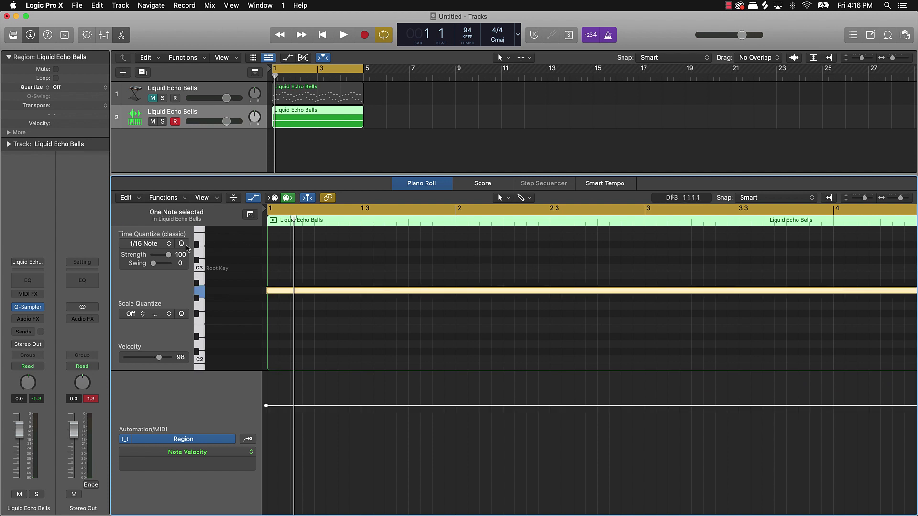
pyautogui.click(412, 255)
pyautogui.press('space')
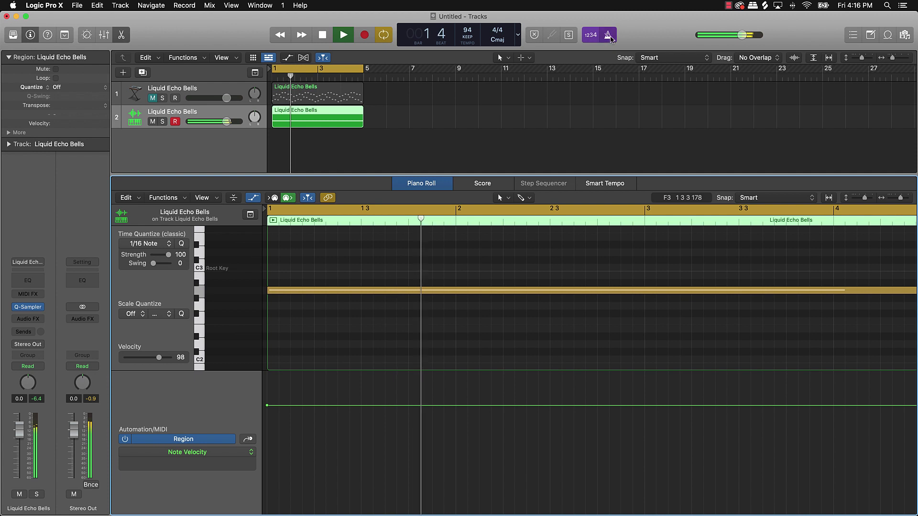
pyautogui.press('space')
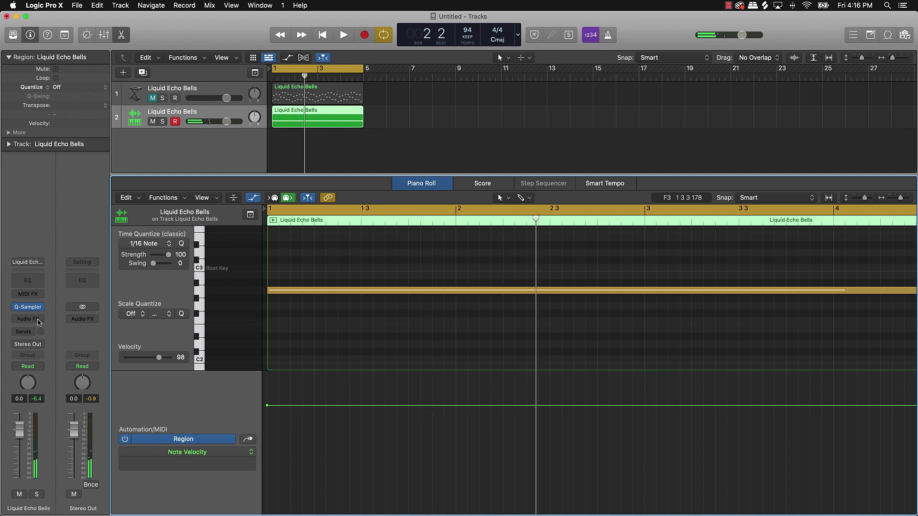
# Insert a stereo AutoFilter on the bells channel and step through presets to Crunch Modulator
pyautogui.click(38, 321)
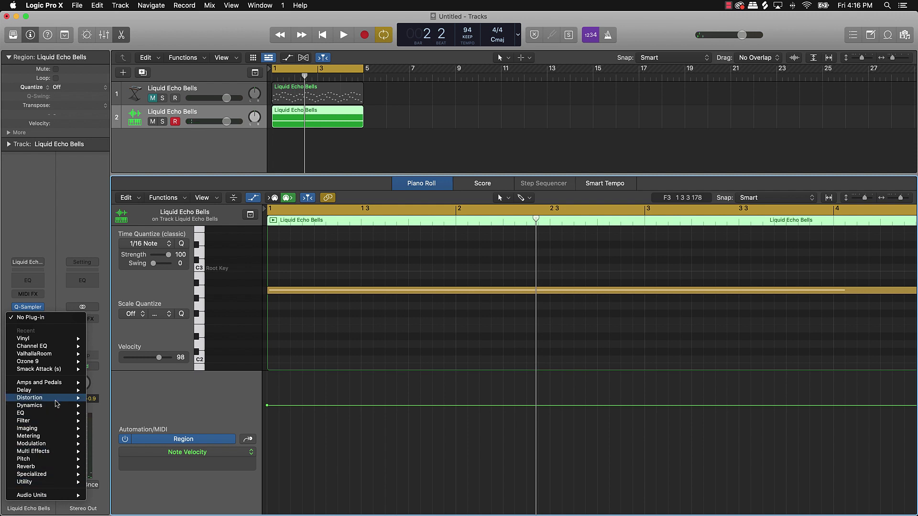
pyautogui.moveTo(51, 453)
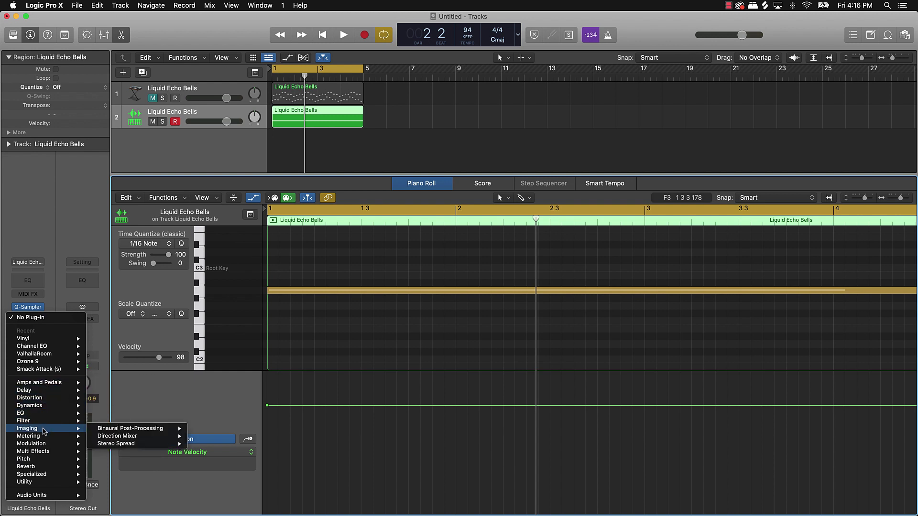
pyautogui.moveTo(46, 429)
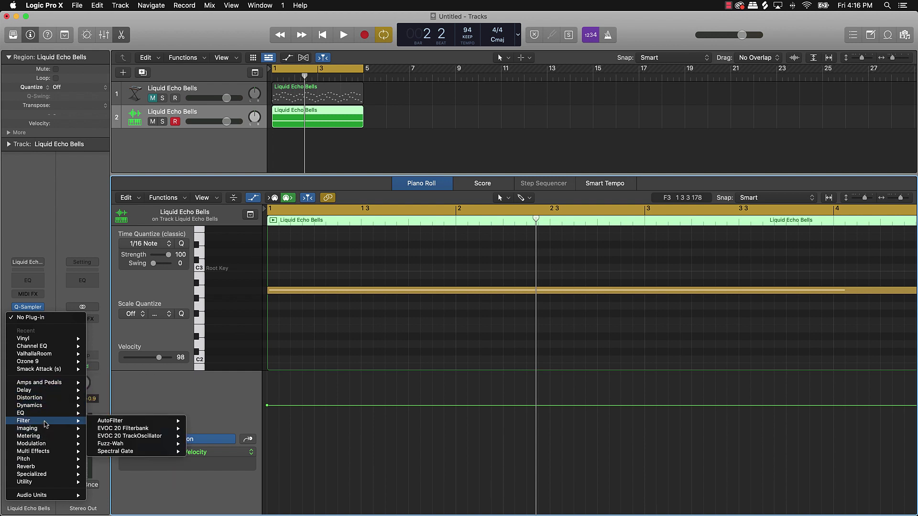
pyautogui.moveTo(111, 422)
pyautogui.click(207, 421)
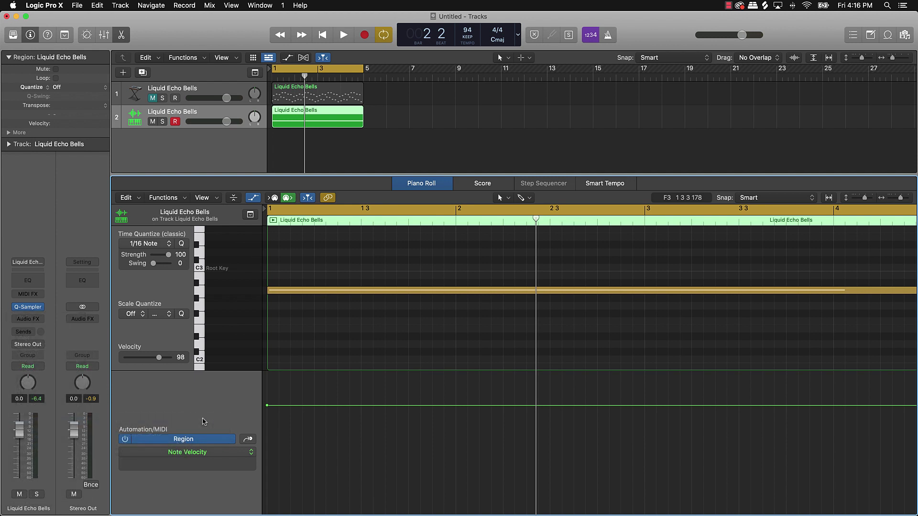
pyautogui.press('space')
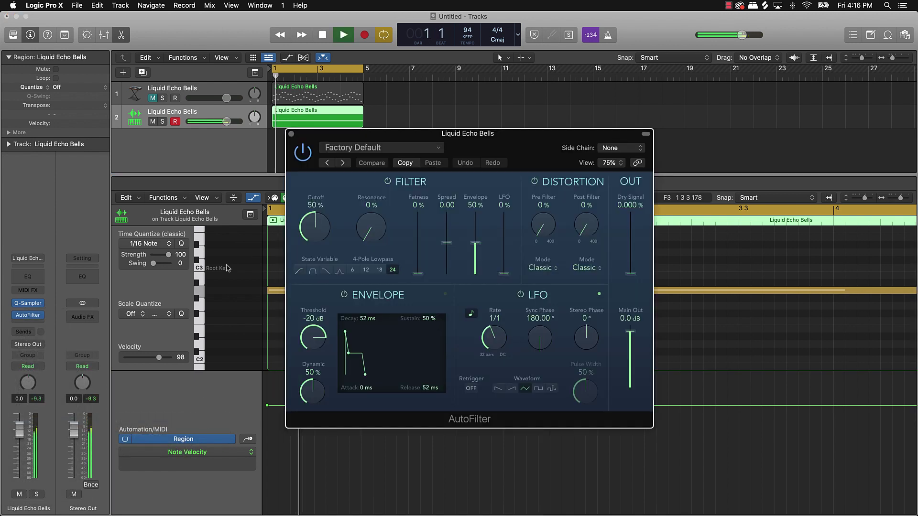
pyautogui.click(344, 163)
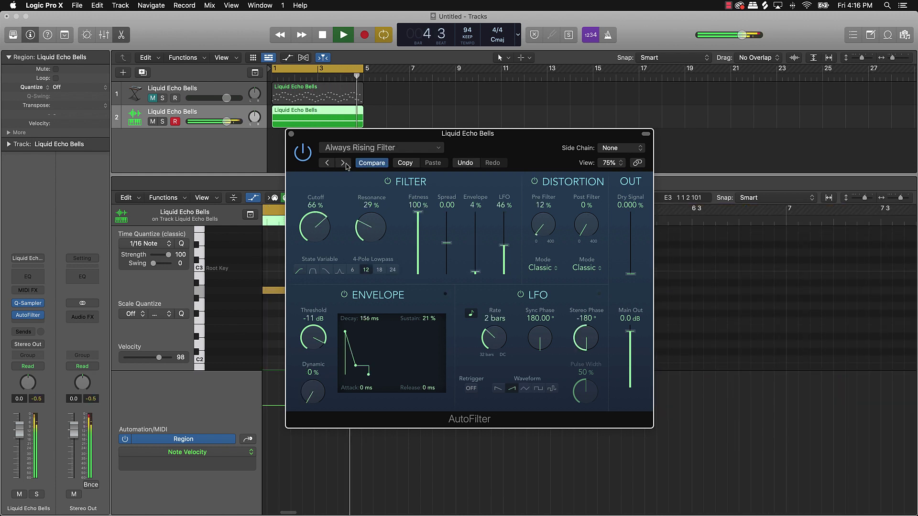
pyautogui.click(343, 163)
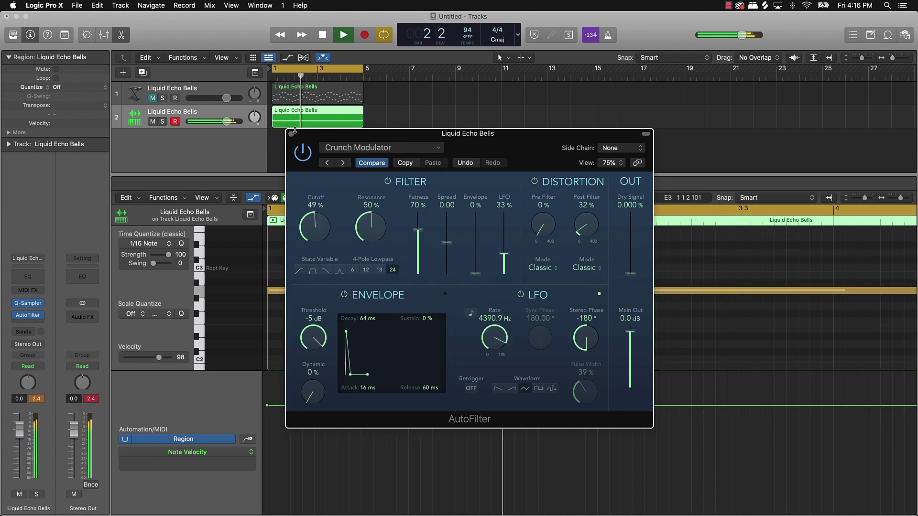
# Insert a Channel EQ on the bells and switch on its low-cut and high-cut bands
pyautogui.click(292, 134)
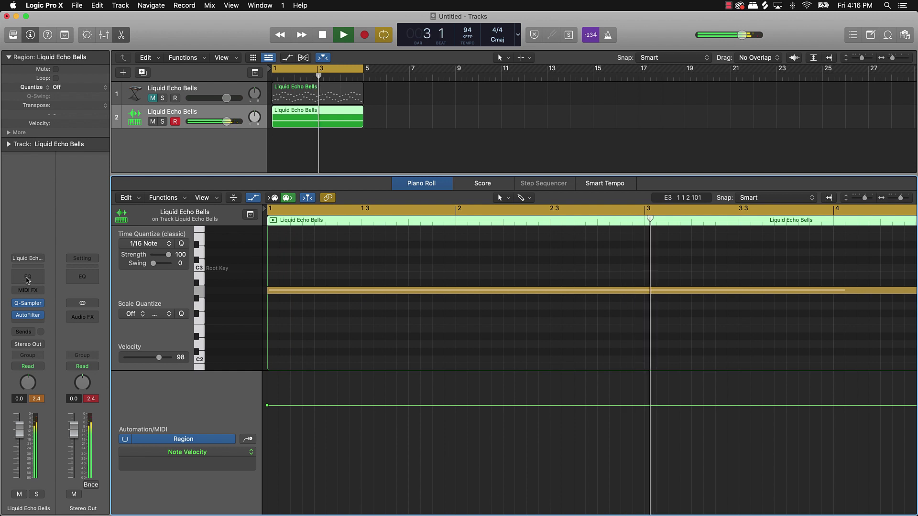
pyautogui.click(27, 276)
pyautogui.press('space')
pyautogui.click(319, 180)
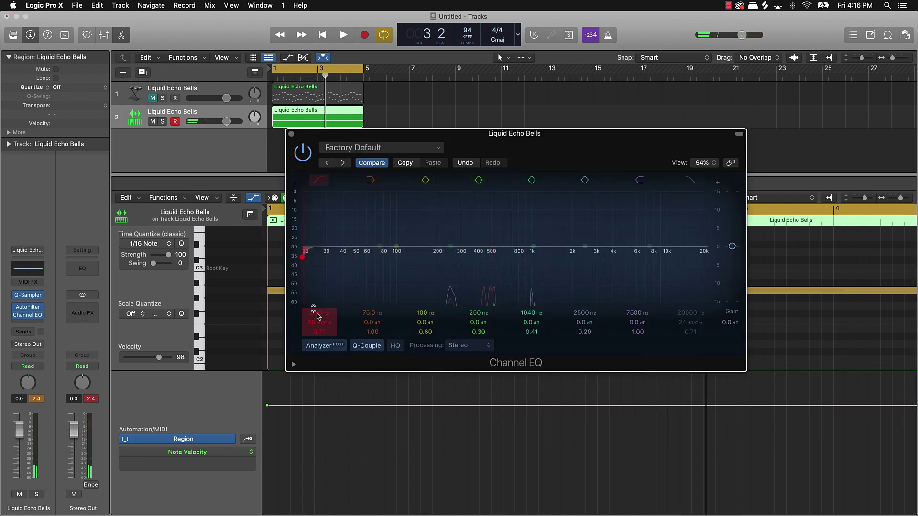
pyautogui.moveTo(317, 314); pyautogui.dragTo(317, 292)
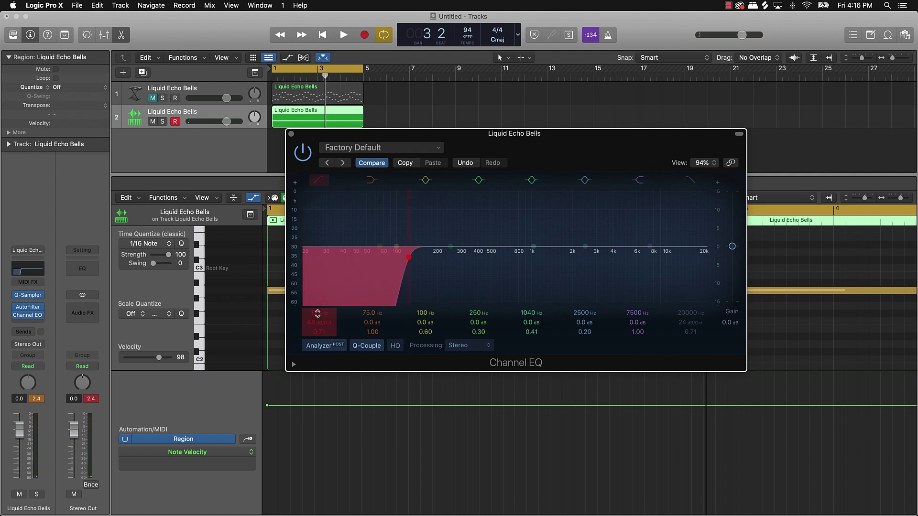
pyautogui.click(690, 180)
pyautogui.moveTo(704, 247); pyautogui.dragTo(586, 257)
pyautogui.press('space')
pyautogui.moveTo(694, 330); pyautogui.dragTo(690, 310)
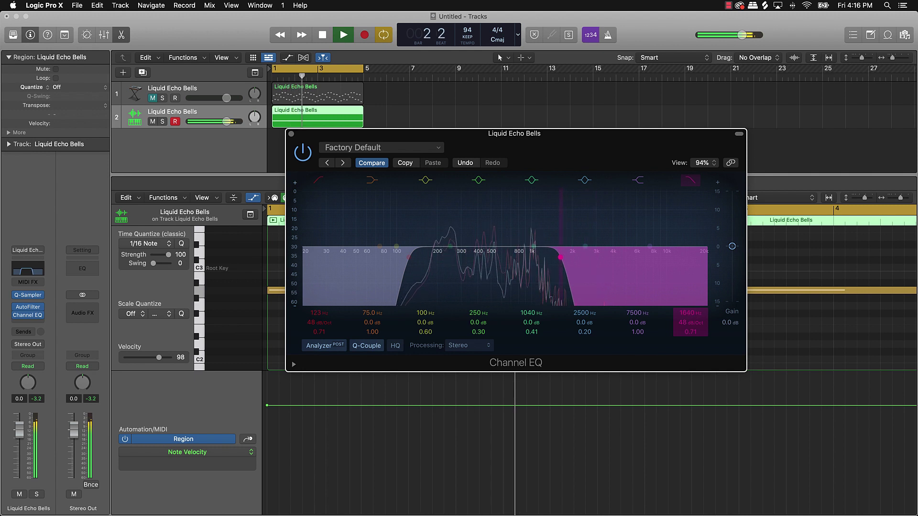
# Dip the 175 Hz band to -7.9 dB and settle the cuts at 123 Hz and 3540 Hz
pyautogui.moveTo(532, 248); pyautogui.dragTo(429, 291)
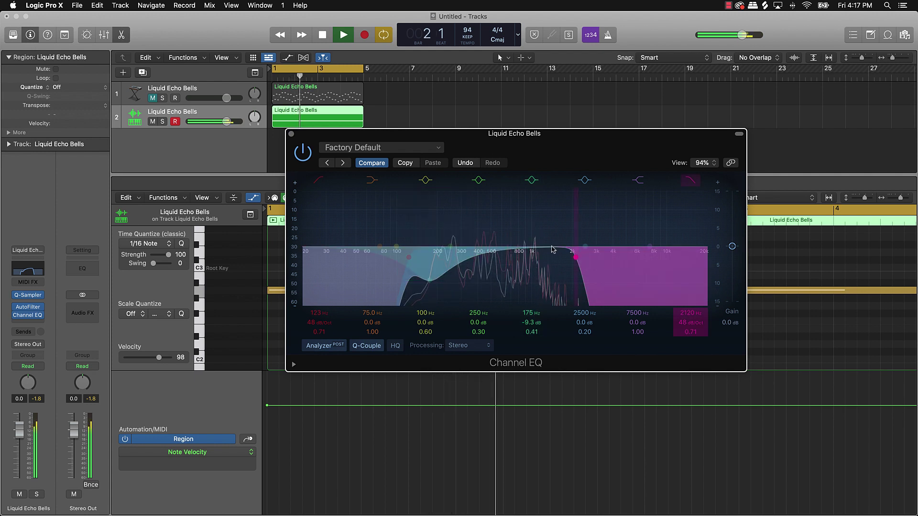
pyautogui.moveTo(429, 281); pyautogui.dragTo(429, 276)
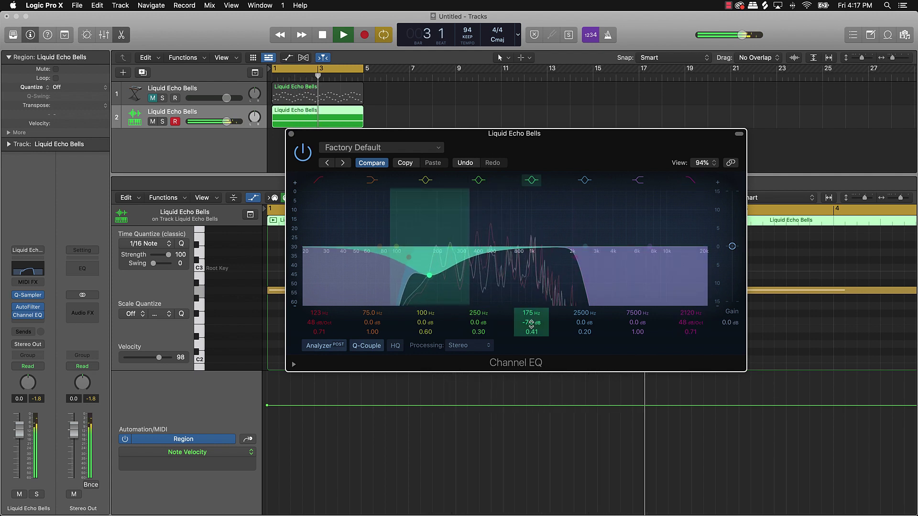
pyautogui.moveTo(451, 246); pyautogui.dragTo(574, 262)
pyautogui.moveTo(651, 310); pyautogui.dragTo(651, 291)
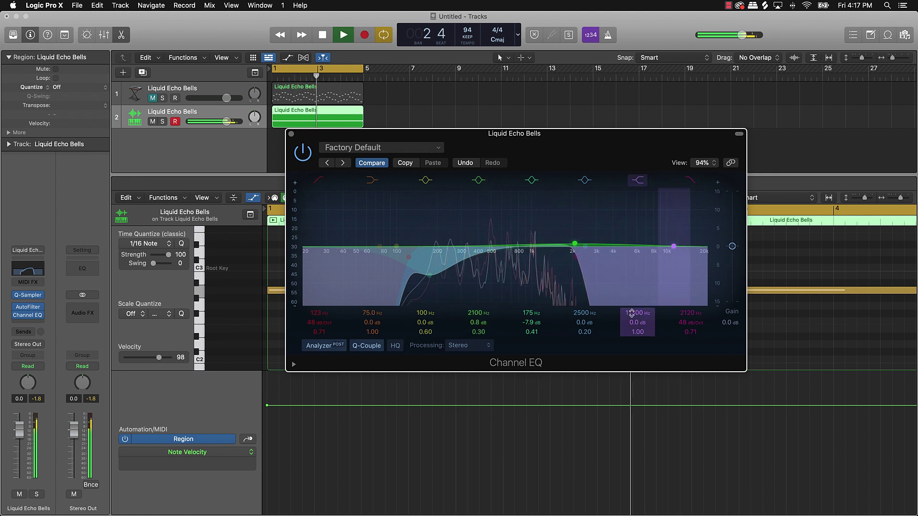
pyautogui.moveTo(576, 257); pyautogui.dragTo(606, 257)
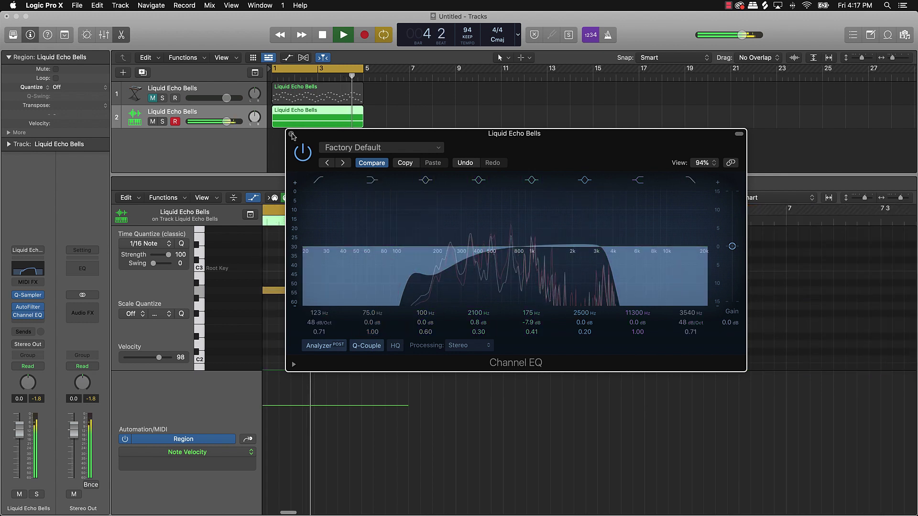
# Add an iZotope Vinyl effect after the Channel EQ on the bells channel
pyautogui.click(28, 315)
pyautogui.press('space')
pyautogui.click(36, 324)
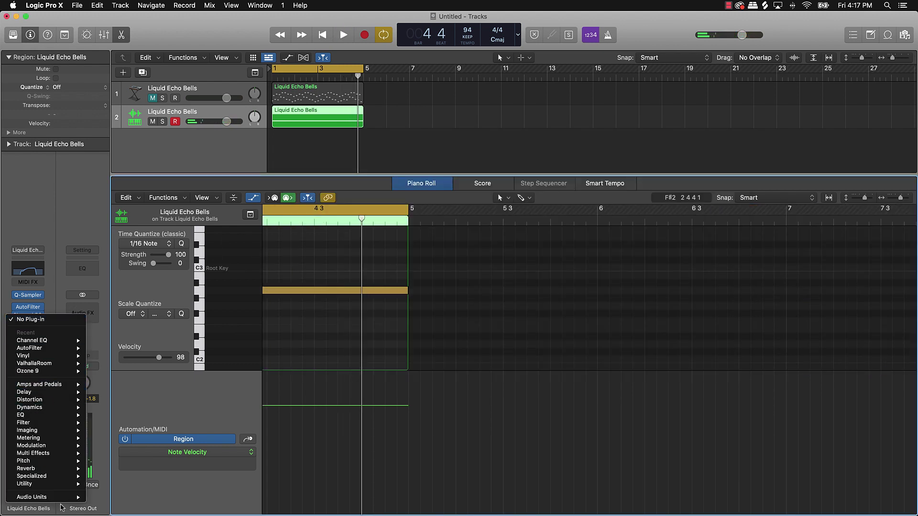
pyautogui.moveTo(62, 498)
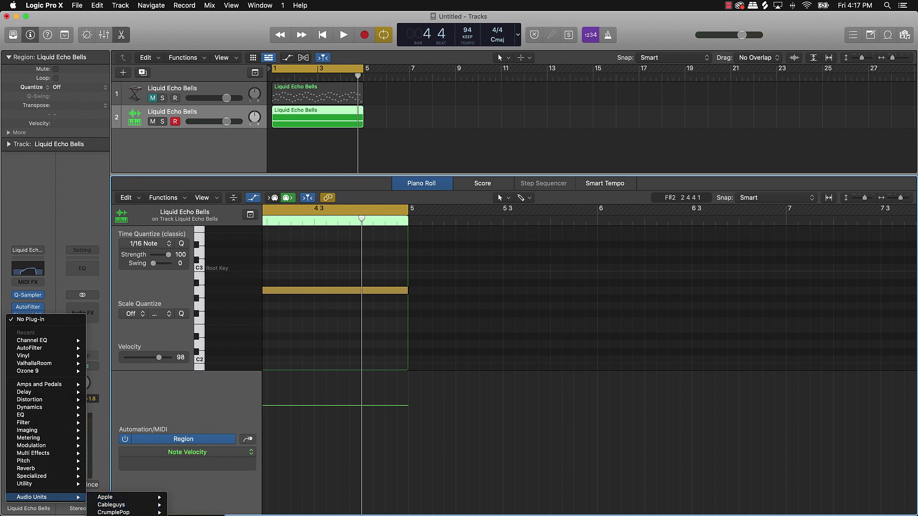
pyautogui.press('Escape')
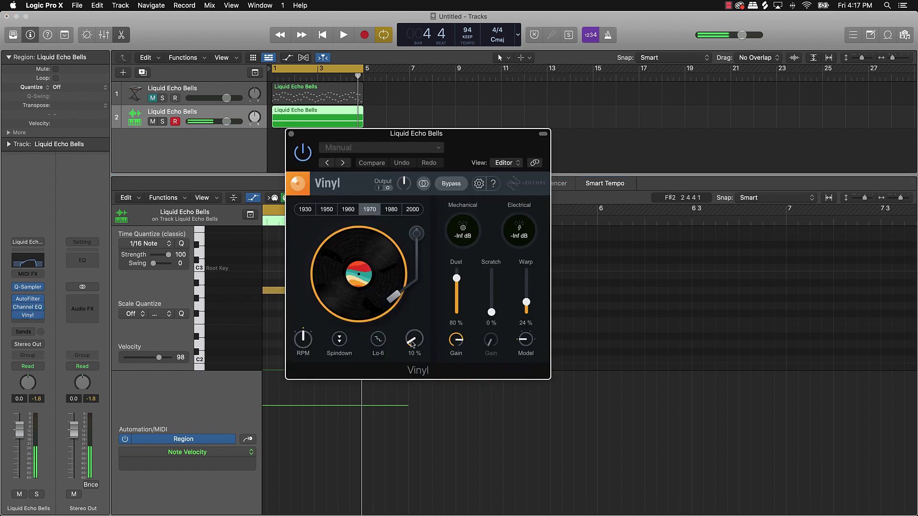
# Set Vinyl lo-fi to 0 %, remove the dust, Warp to 66 % and the 1930 era
pyautogui.keyDown('alt'); pyautogui.click(412, 343); pyautogui.keyUp('alt')
pyautogui.moveTo(456, 283); pyautogui.dragTo(454, 366)
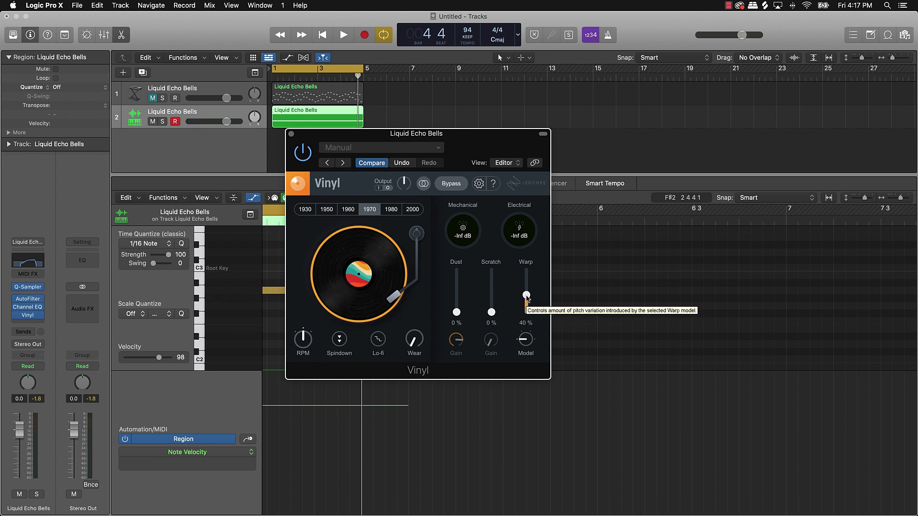
pyautogui.press('space')
pyautogui.moveTo(526, 296); pyautogui.dragTo(527, 276)
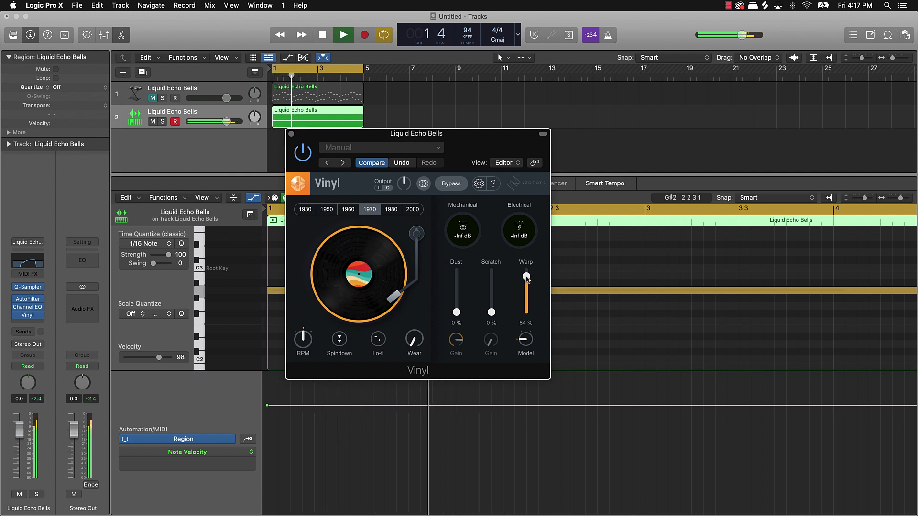
pyautogui.moveTo(526, 278); pyautogui.dragTo(527, 285)
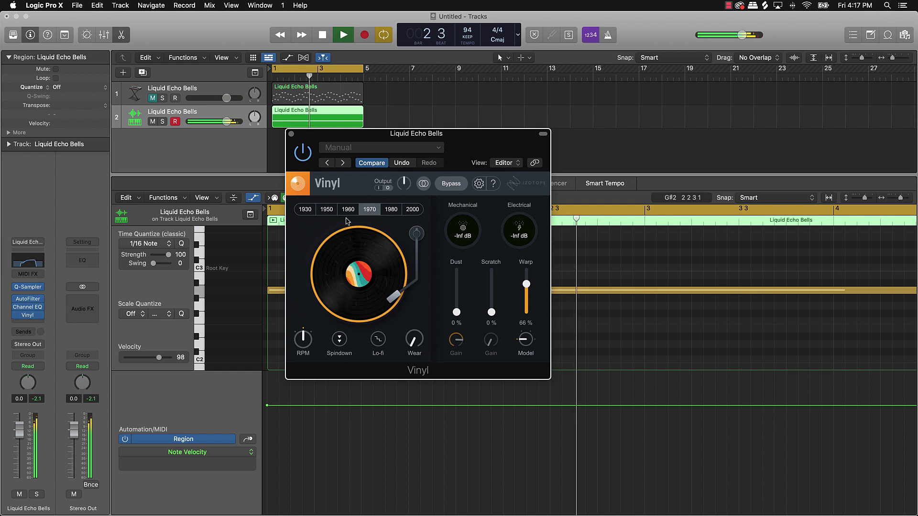
pyautogui.click(306, 209)
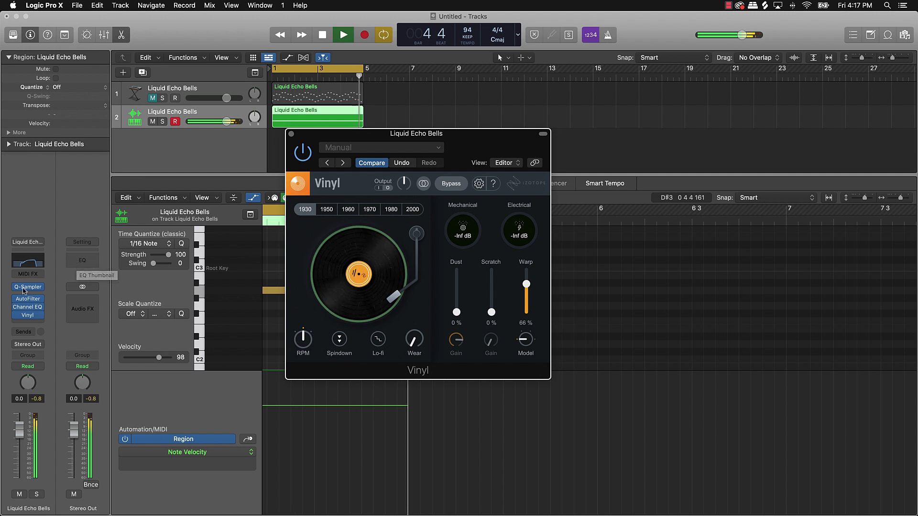
# Pull the EQ's 2100 Hz band down to 875 Hz at -9.5 dB, then close both plug-ins and stop playback
pyautogui.click(28, 307)
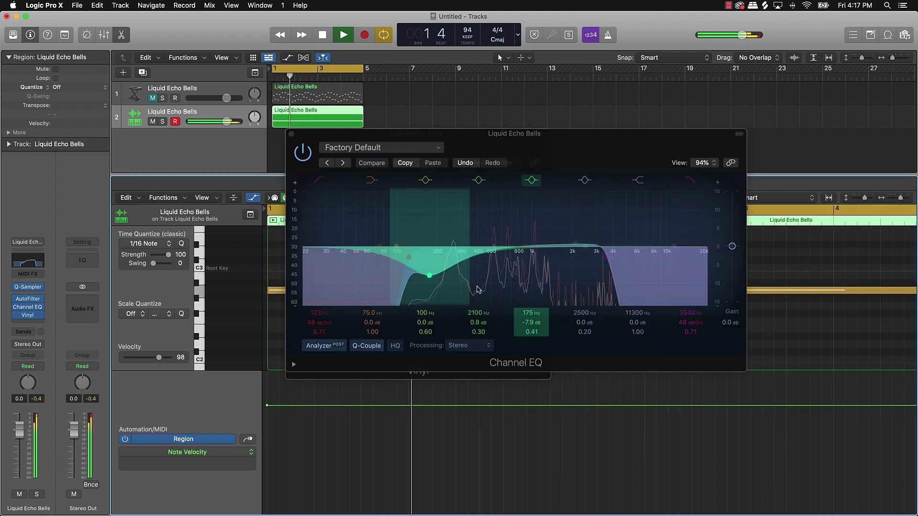
pyautogui.moveTo(574, 246); pyautogui.dragTo(524, 291)
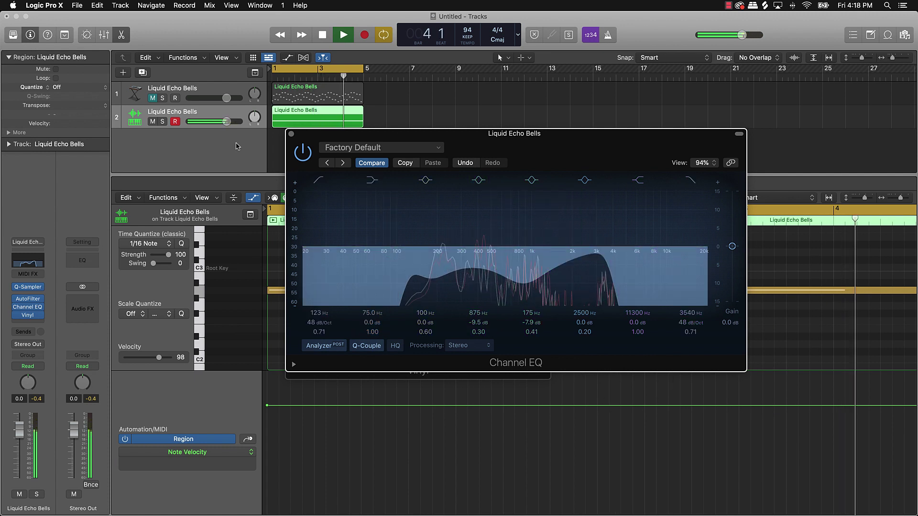
pyautogui.click(291, 134)
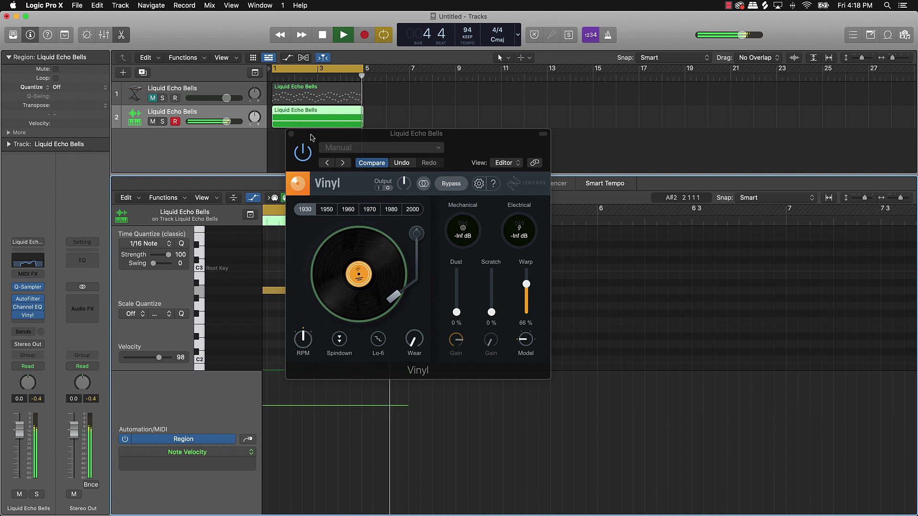
pyautogui.click(291, 134)
pyautogui.press('space')
pyautogui.click(401, 135)
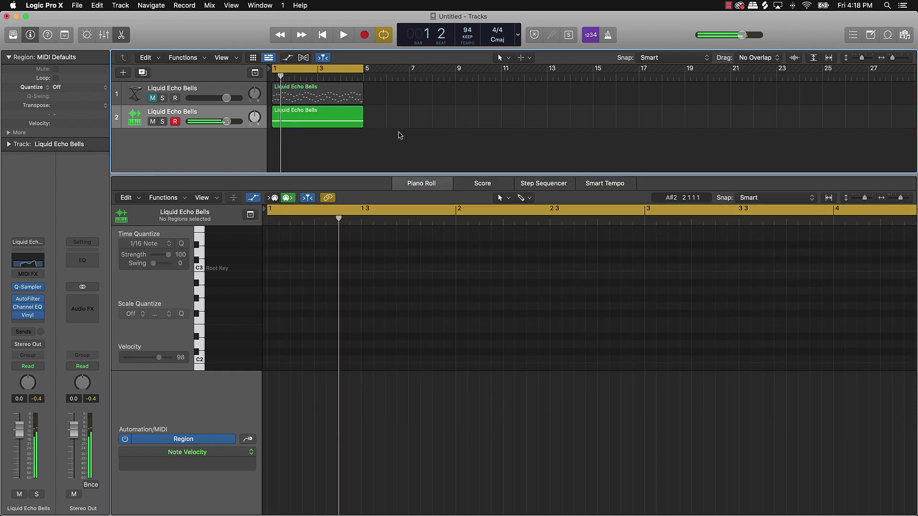
# Create a new software instrument track with a stereo Quick Sampler
pyautogui.click(121, 73)
pyautogui.click(327, 113)
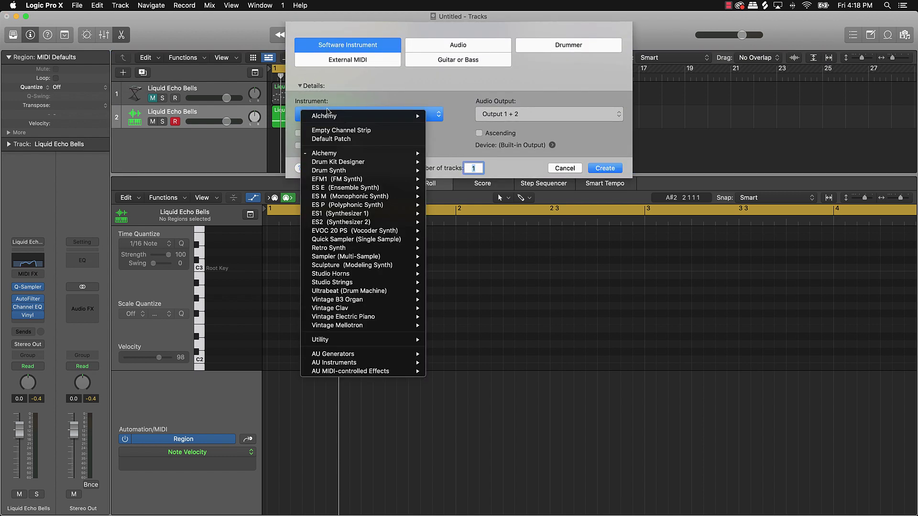
pyautogui.moveTo(373, 241)
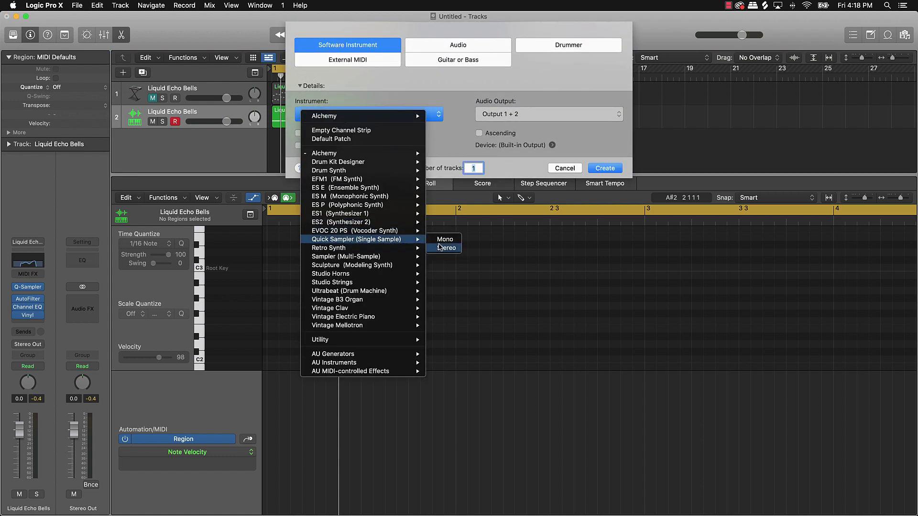
pyautogui.click(440, 247)
pyautogui.click(603, 169)
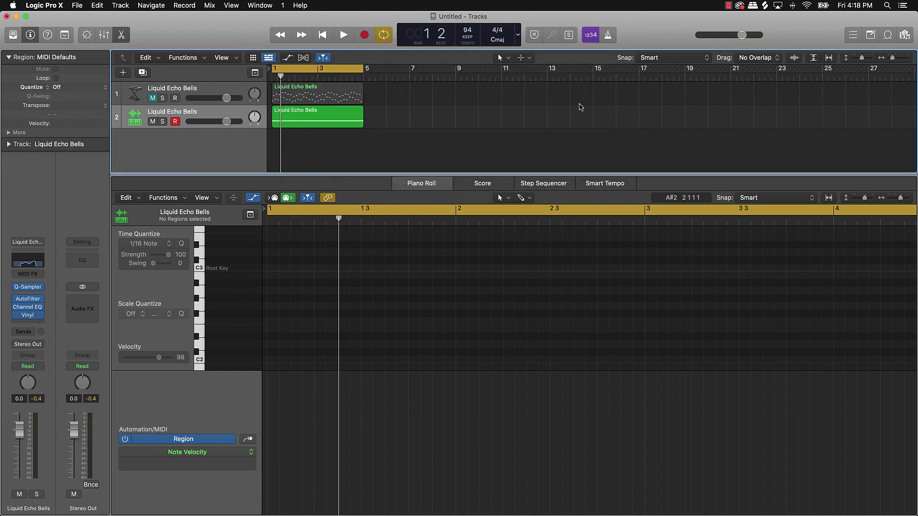
# Load the Bricks - Clap 1 preset into the sampler and close its window
pyautogui.click(366, 147)
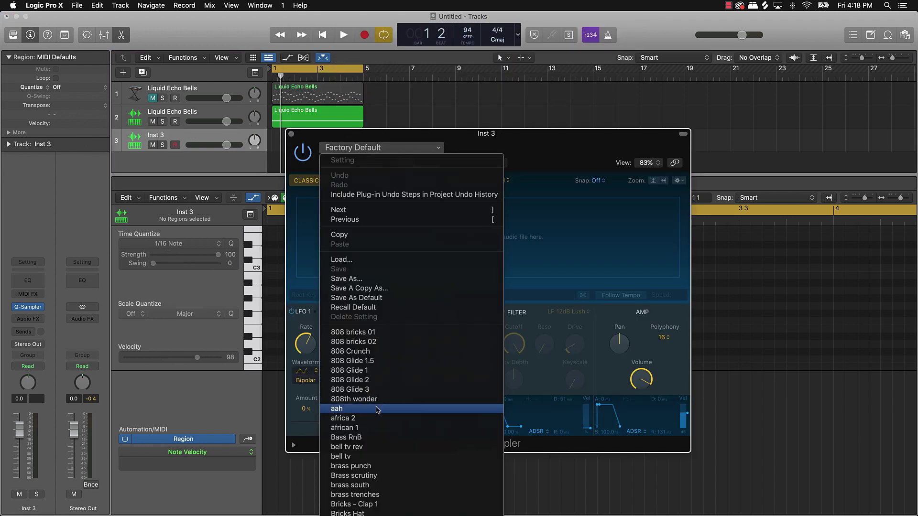
pyautogui.scroll(-3, 378, 402)
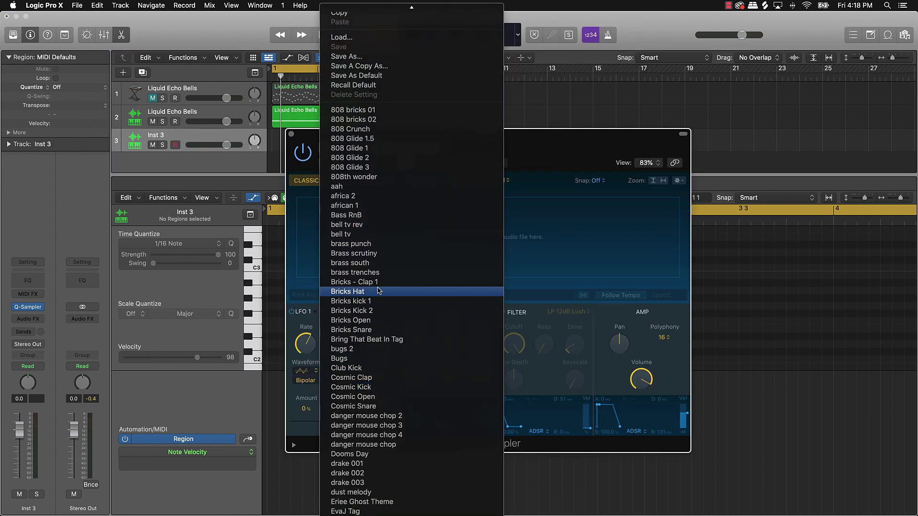
pyautogui.click(380, 283)
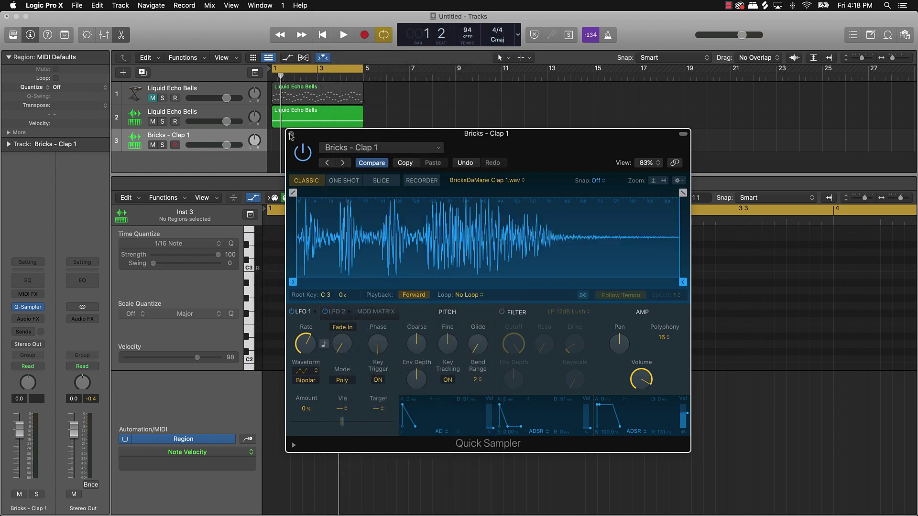
pyautogui.click(292, 135)
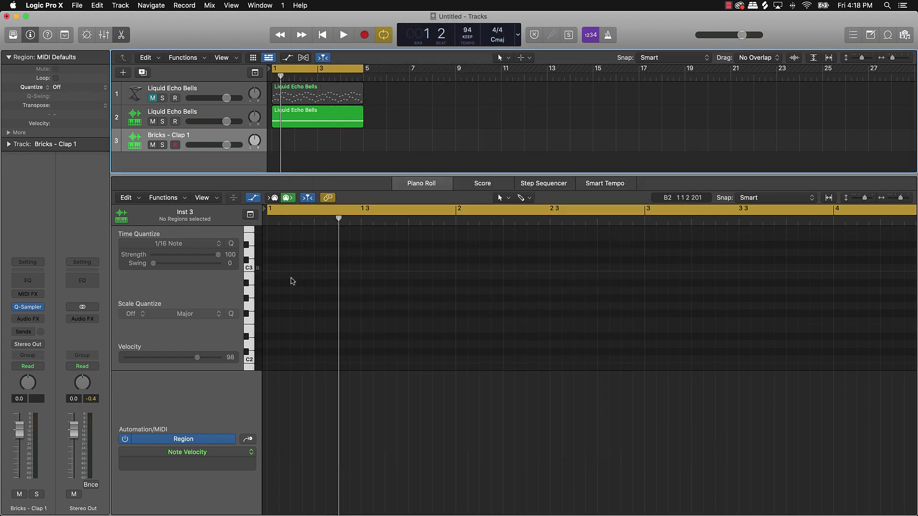
# Draw a velocity-127 C3 clap at bar 1 beat 3 and hide the velocity lane
pyautogui.click(251, 271)
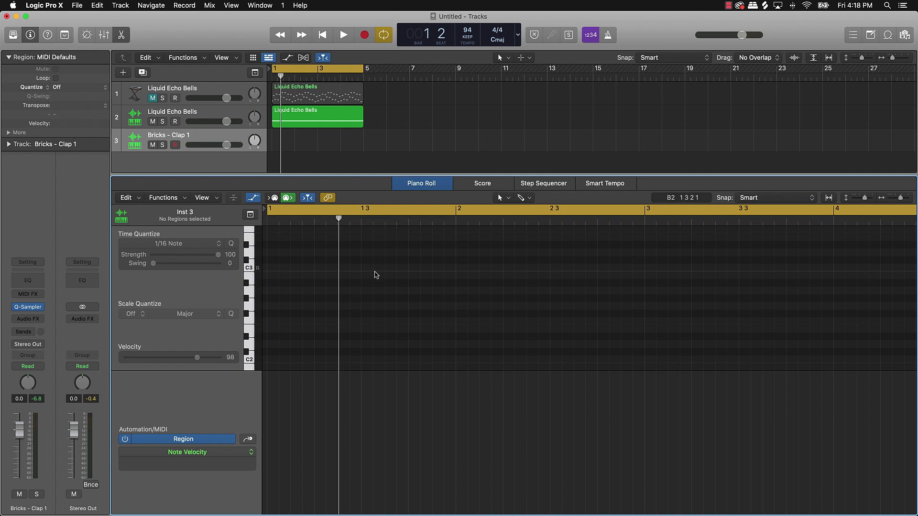
pyautogui.click(365, 268)
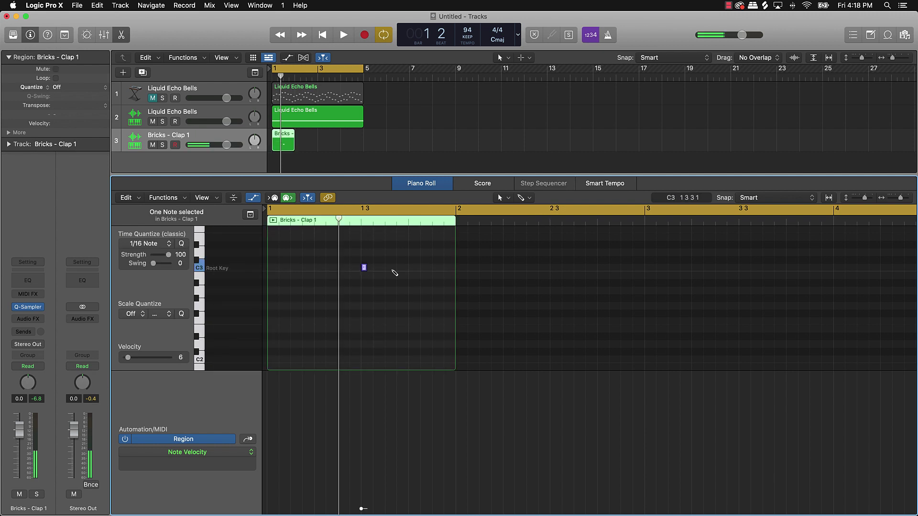
pyautogui.moveTo(363, 509); pyautogui.dragTo(384, 272)
pyautogui.click(377, 304)
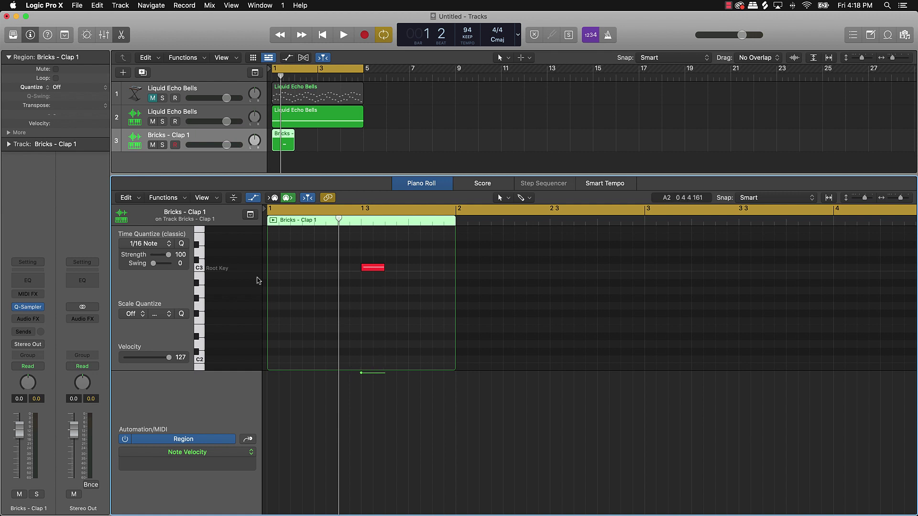
pyautogui.click(253, 198)
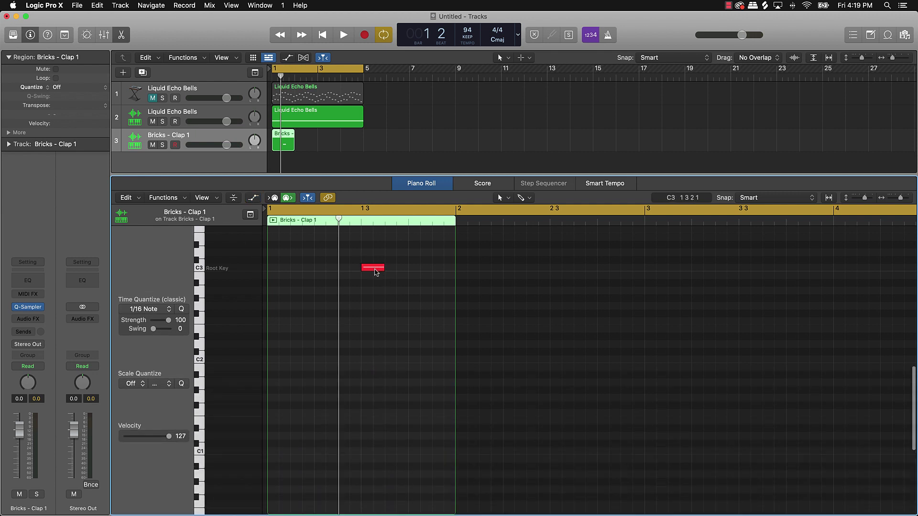
pyautogui.click(376, 269)
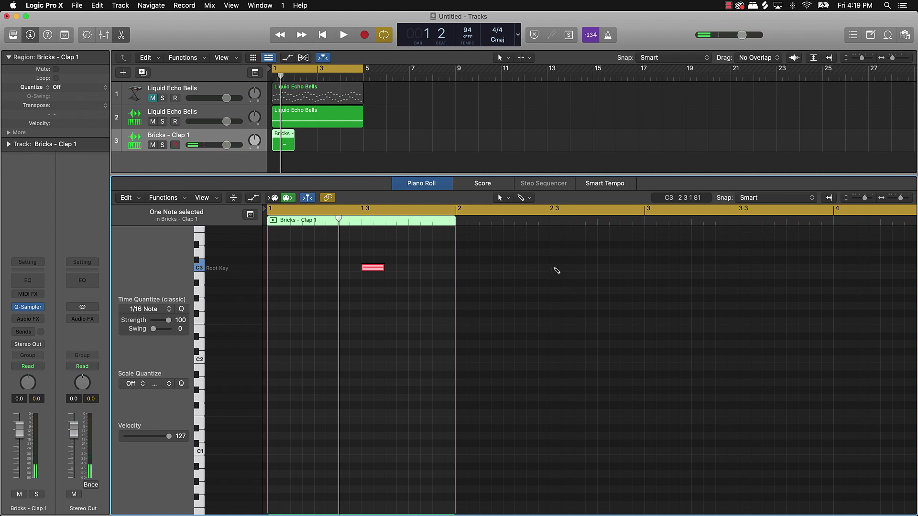
# Add C3 claps on beat 3 of bars 2, 3 and 4, then play the pattern
pyautogui.click(556, 269)
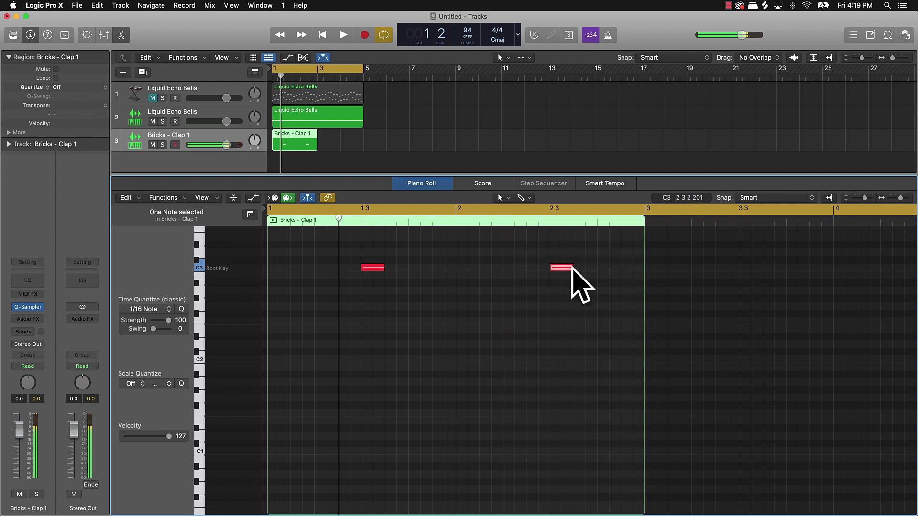
pyautogui.click(746, 269)
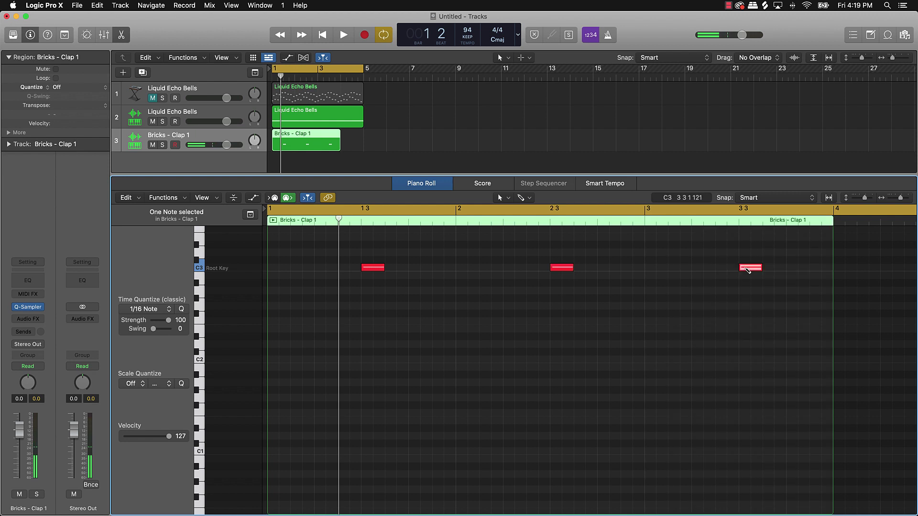
pyautogui.hscroll(6, 717, 277)
pyautogui.click(662, 268)
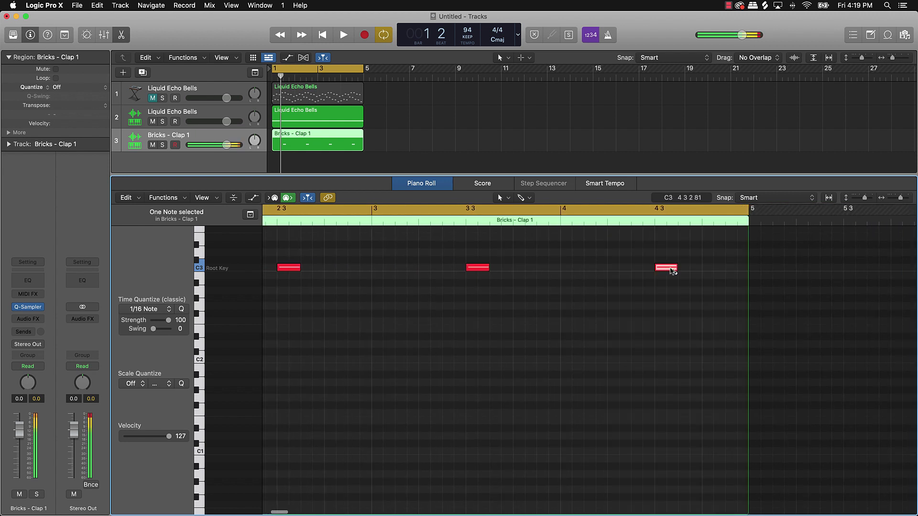
pyautogui.press('space')
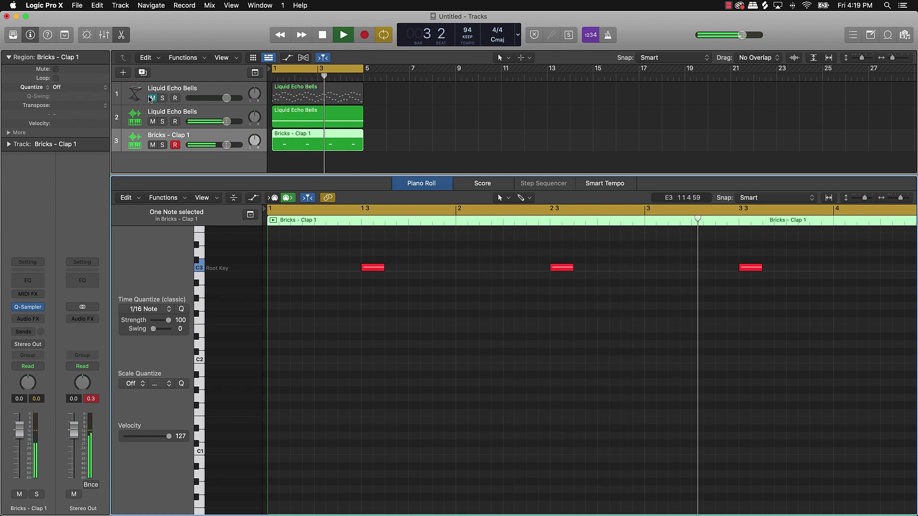
pyautogui.press('space')
# Create a Quick Sampler track with the Bricks Hat preset and show its Step Sequencer
pyautogui.click(123, 72)
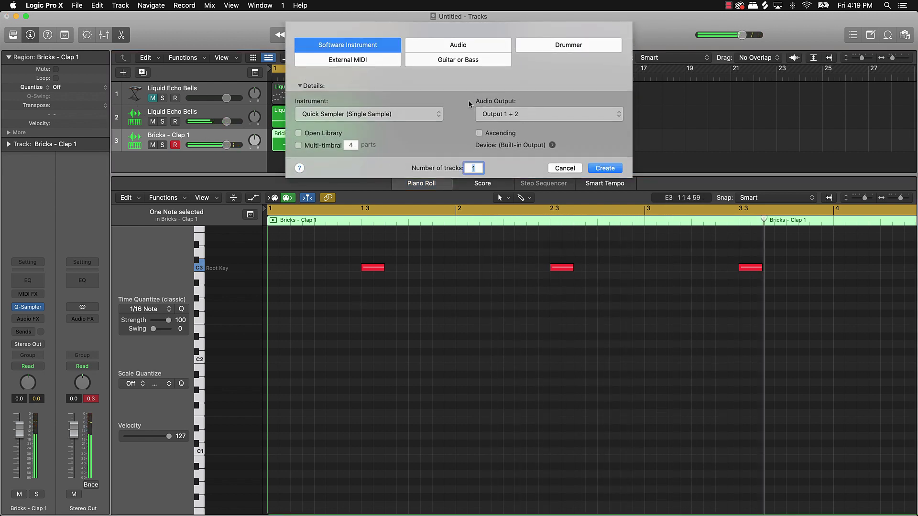
pyautogui.click(603, 169)
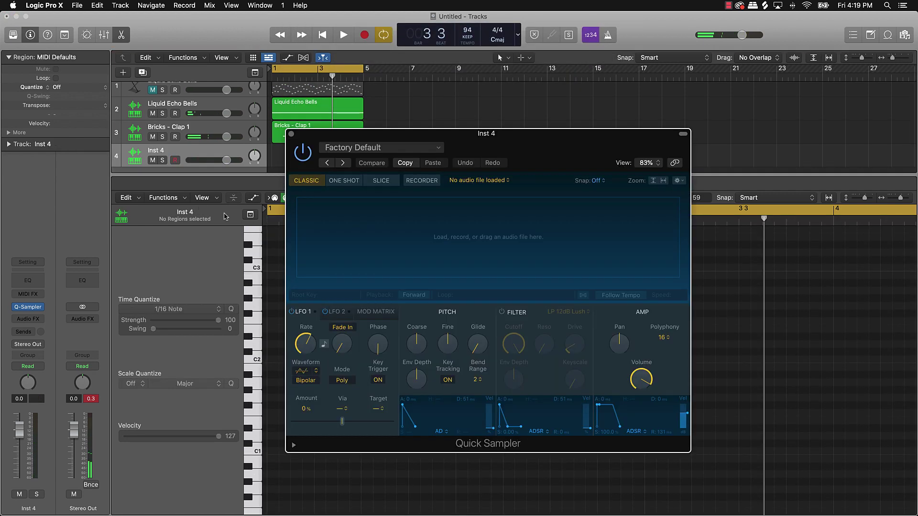
pyautogui.click(359, 149)
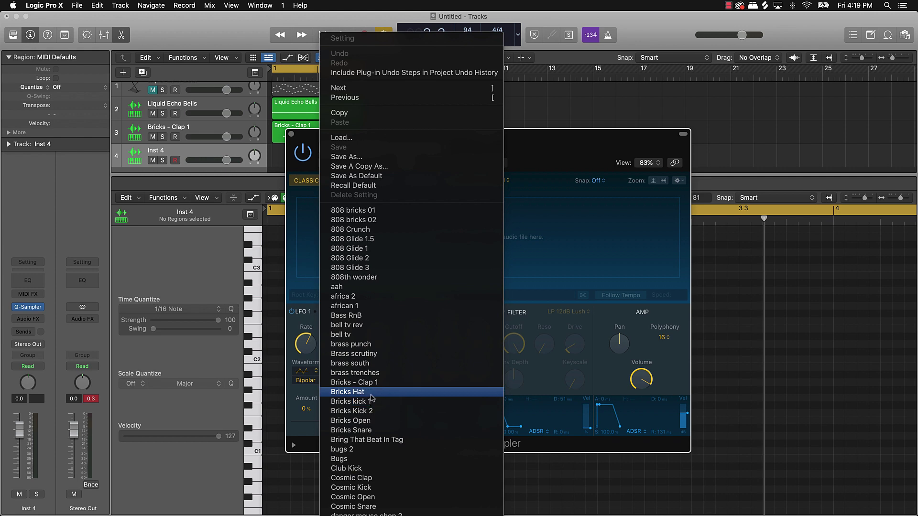
pyautogui.click(375, 398)
pyautogui.click(292, 135)
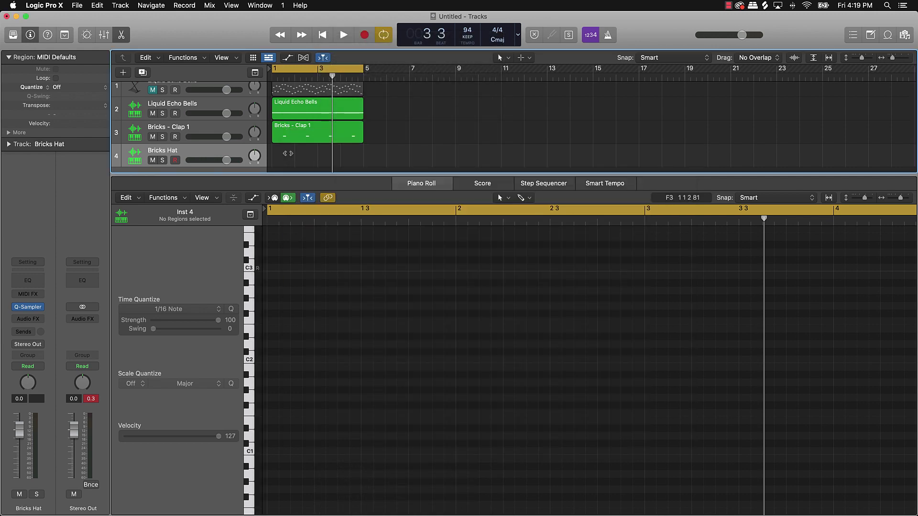
pyautogui.click(541, 185)
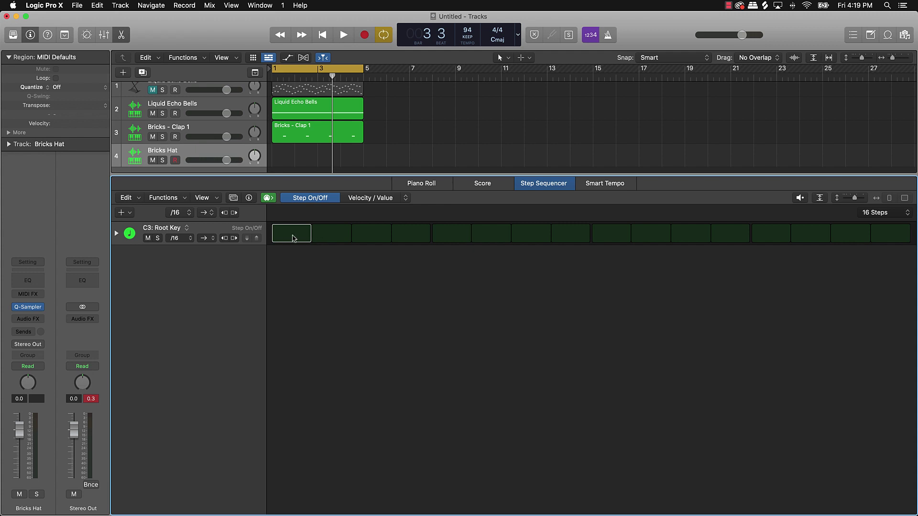
# Turn on hi-hat steps 1, 3, 5, 7, 9, 11, 13 and 15
pyautogui.press('Return')
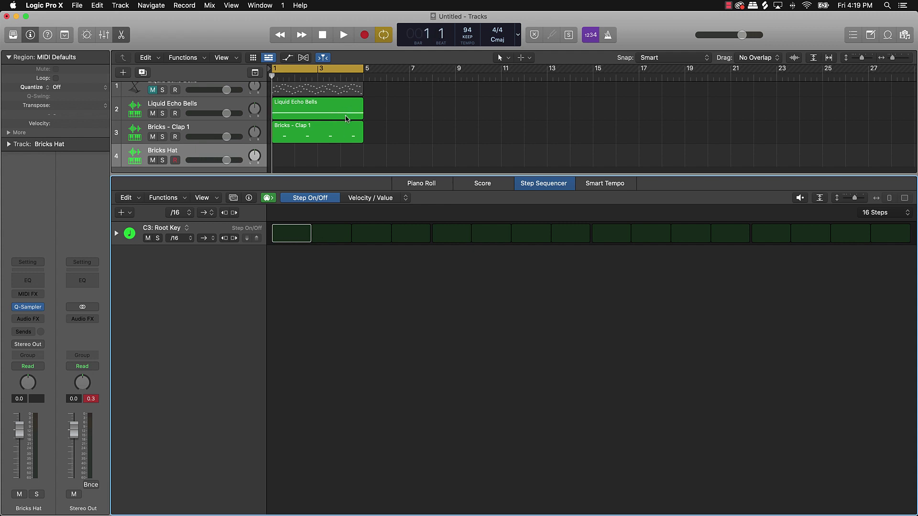
pyautogui.click(290, 226)
pyautogui.click(367, 235)
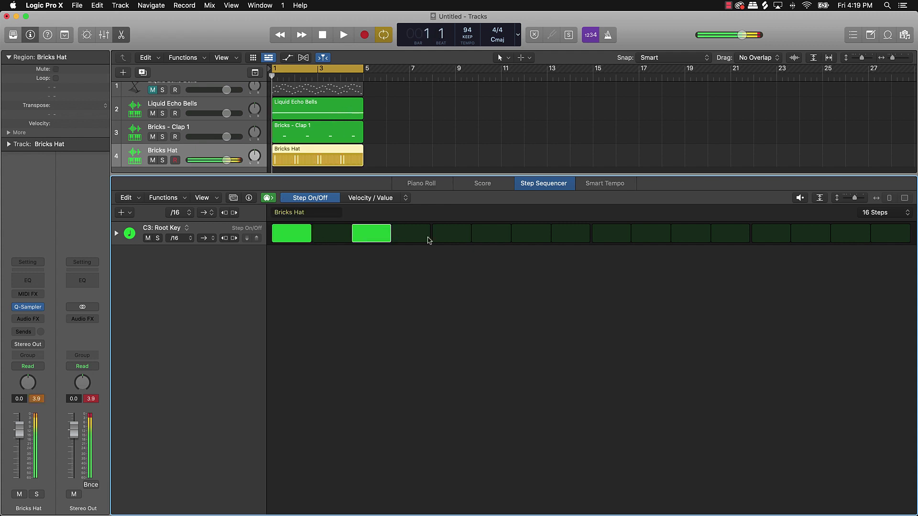
pyautogui.click(467, 239)
pyautogui.click(538, 236)
pyautogui.click(620, 238)
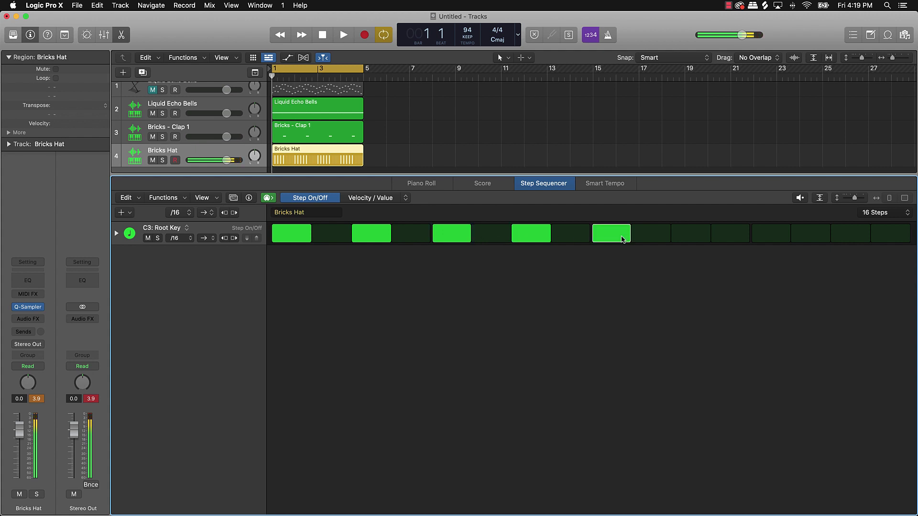
pyautogui.click(685, 239)
pyautogui.click(775, 238)
pyautogui.click(846, 236)
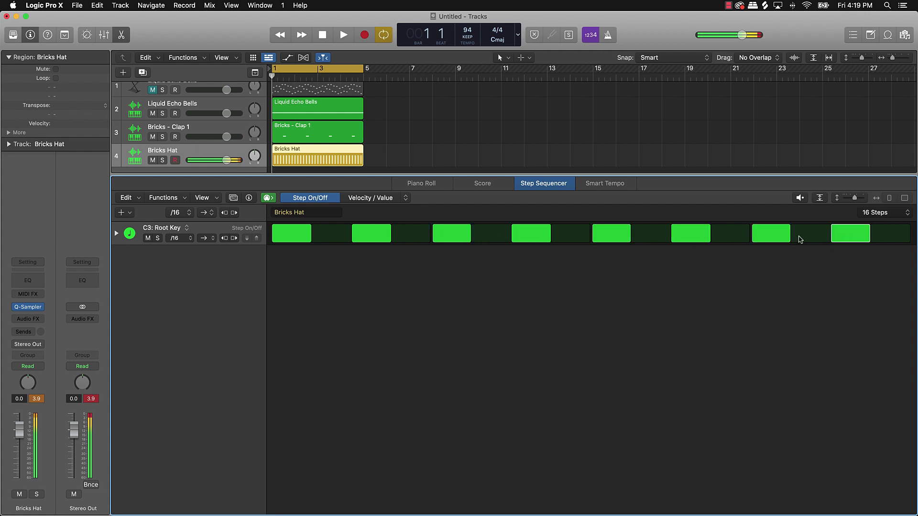
# Lengthen the pattern to 64 steps and add a few extra hi-hat hits during playback
pyautogui.click(877, 215)
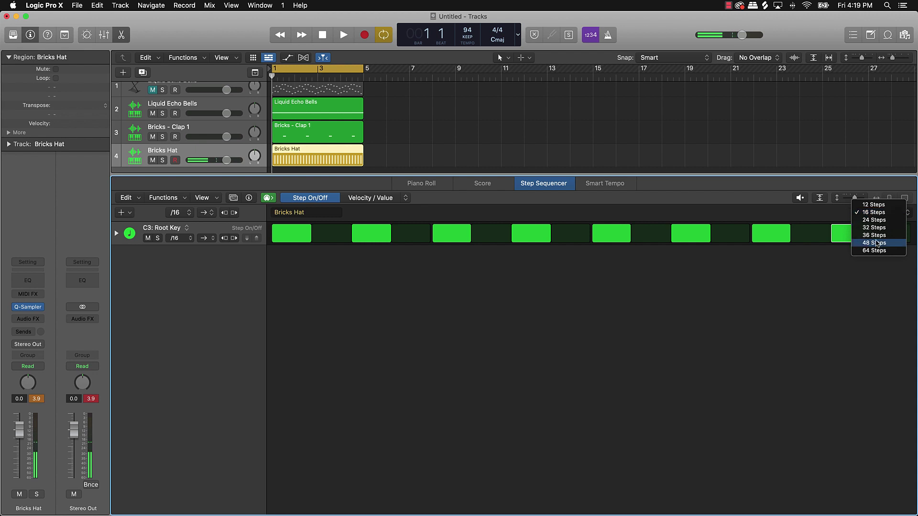
pyautogui.click(879, 253)
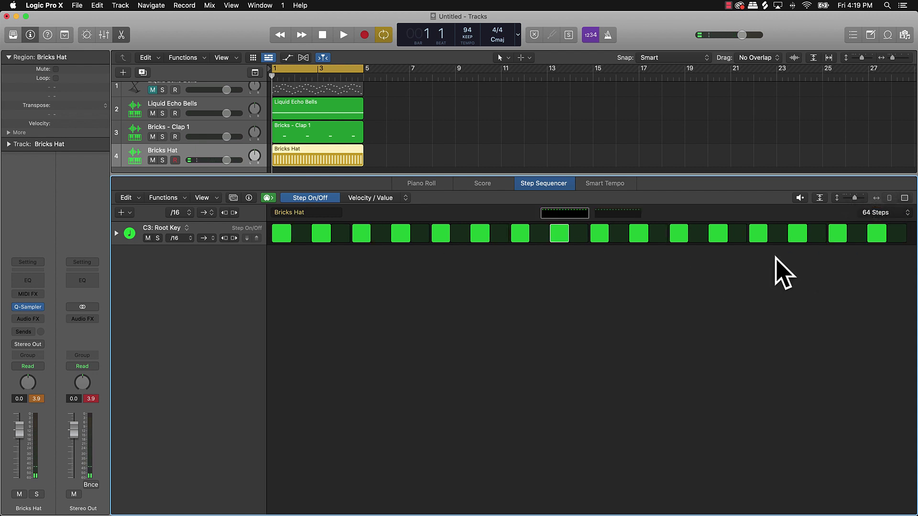
pyautogui.press('space')
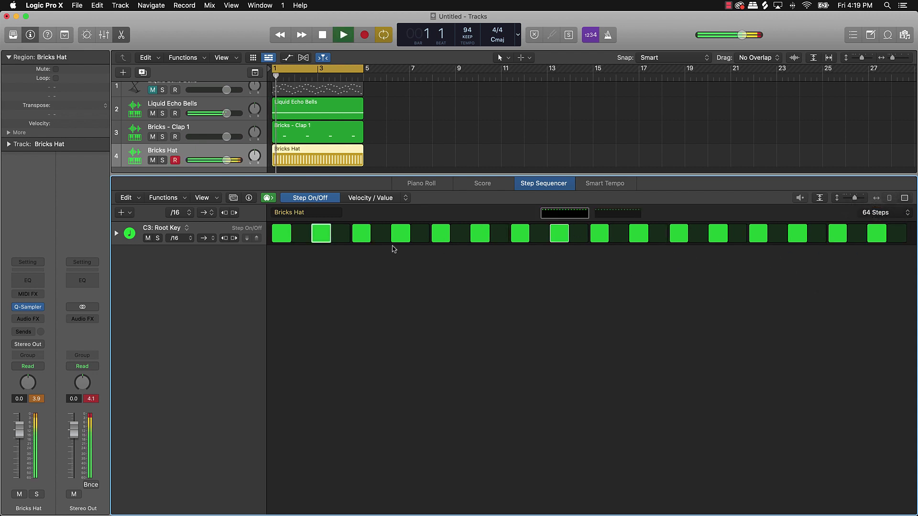
pyautogui.click(576, 236)
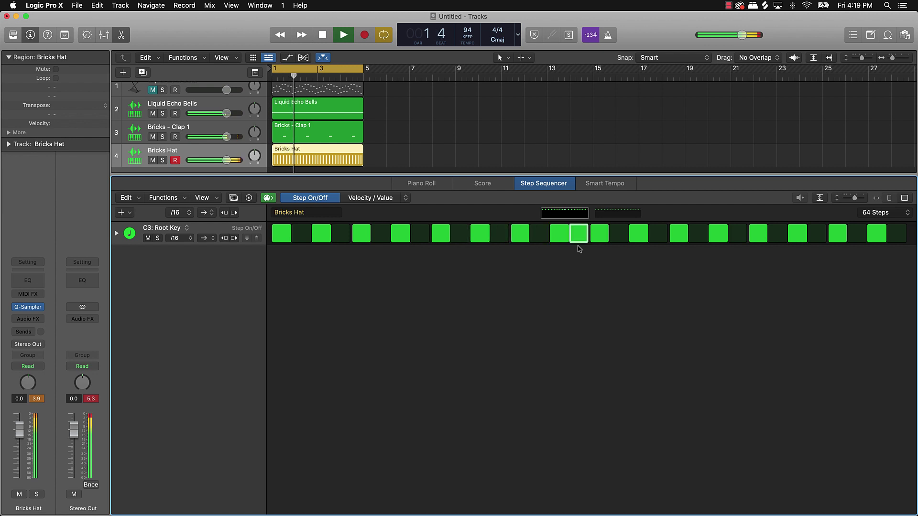
pyautogui.click(613, 216)
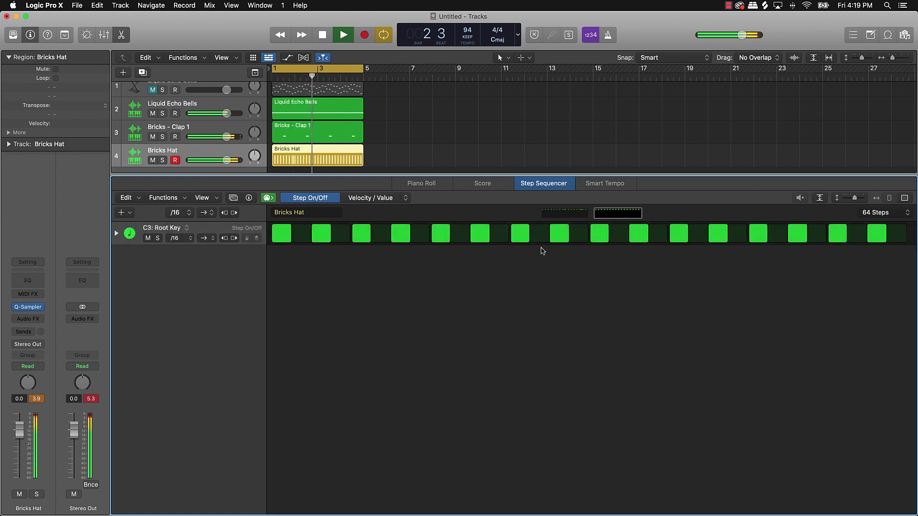
pyautogui.click(578, 236)
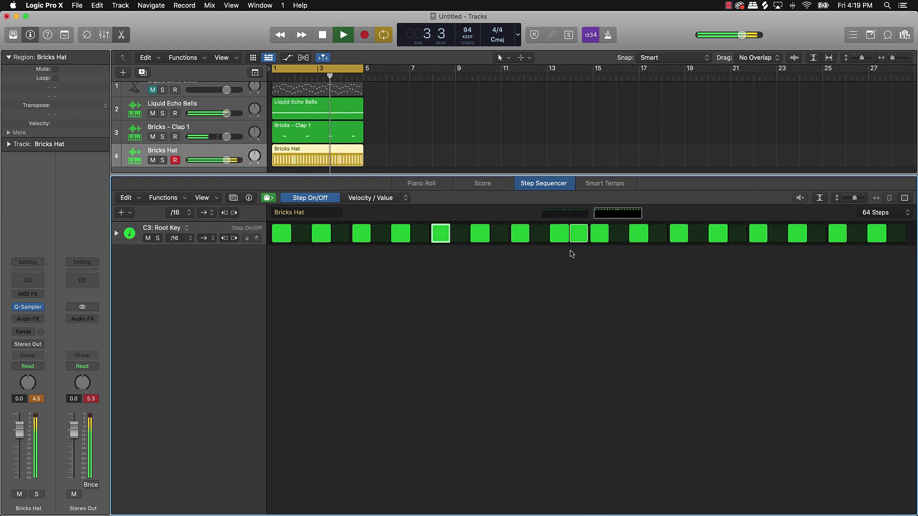
pyautogui.click(856, 235)
pyautogui.click(819, 234)
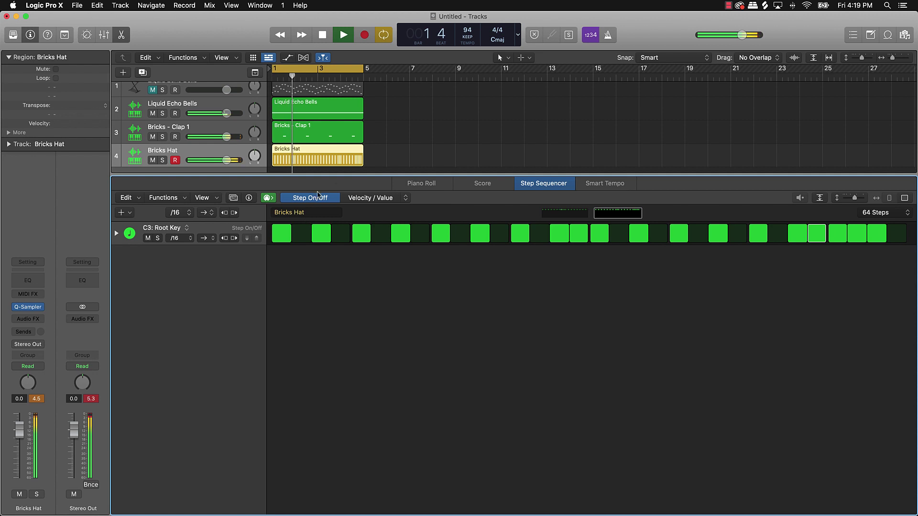
pyautogui.click(401, 144)
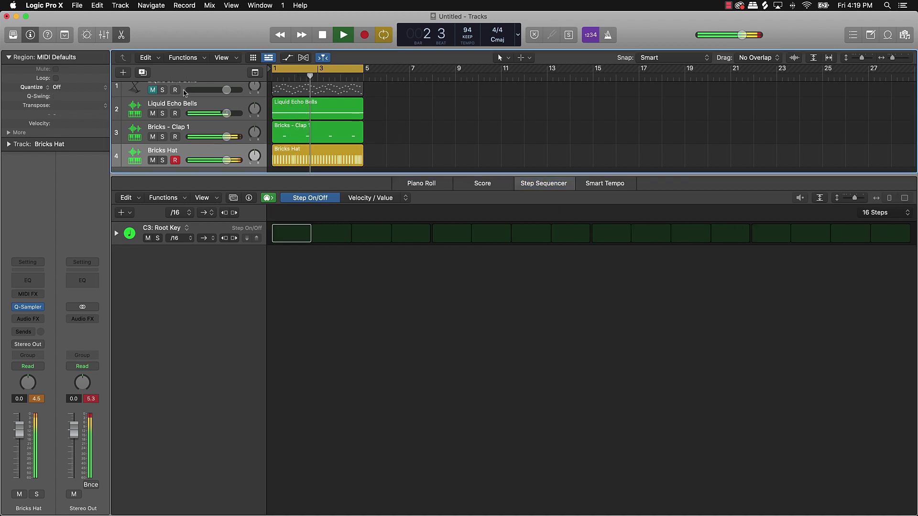
# Create a Quick Sampler track with the 808 bricks 01 preset and show its Piano Roll
pyautogui.click(123, 73)
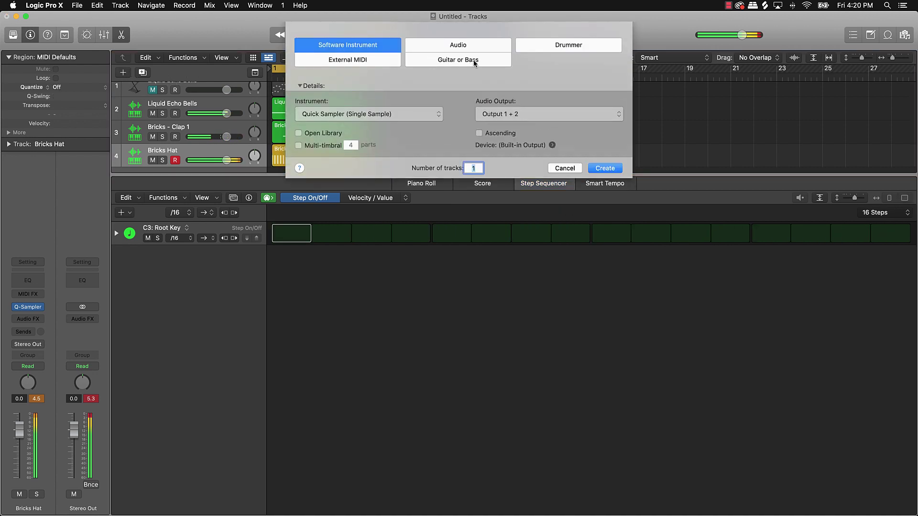
pyautogui.click(612, 172)
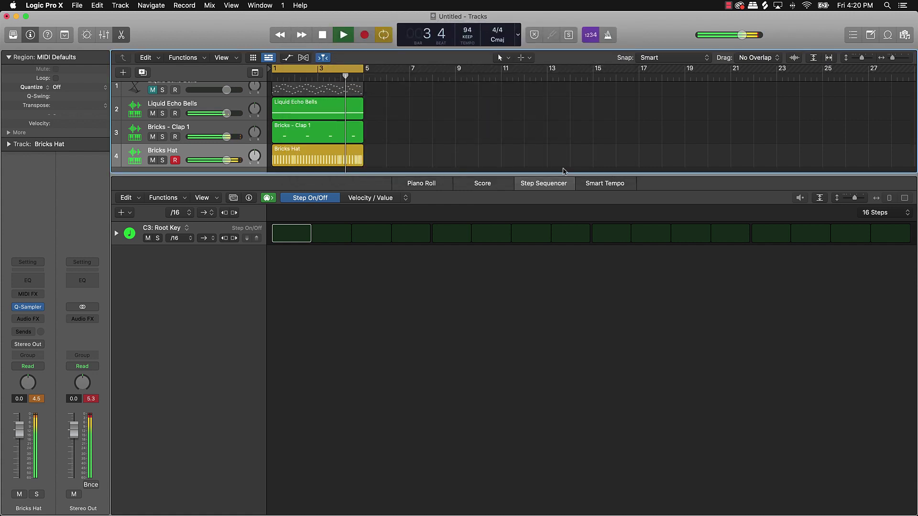
pyautogui.click(359, 147)
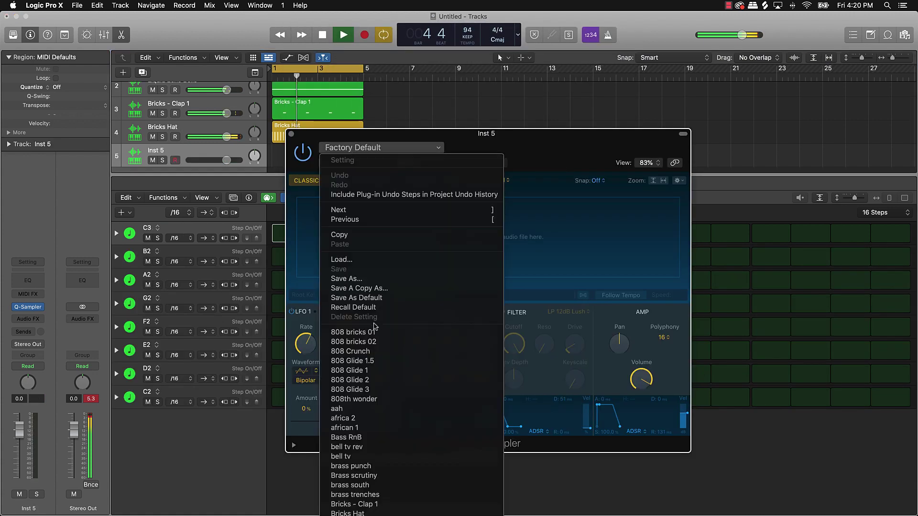
pyautogui.click(374, 332)
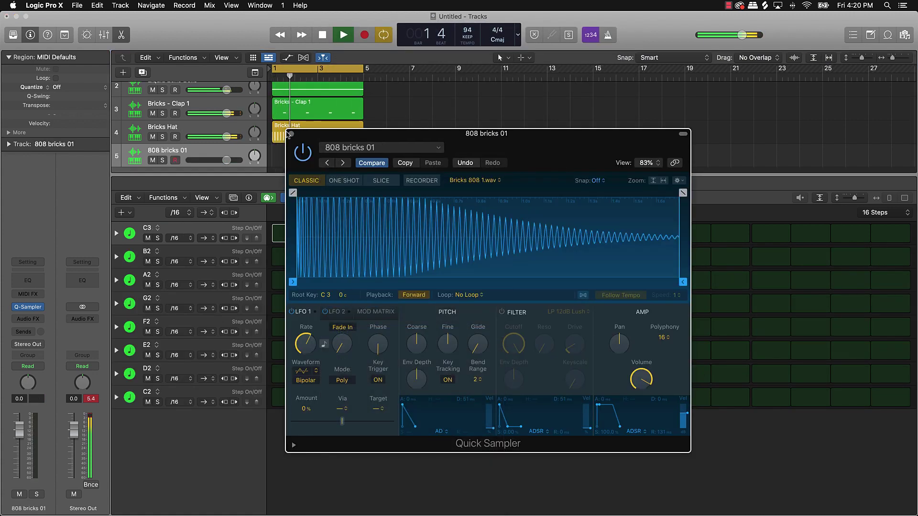
pyautogui.click(291, 134)
pyautogui.click(423, 183)
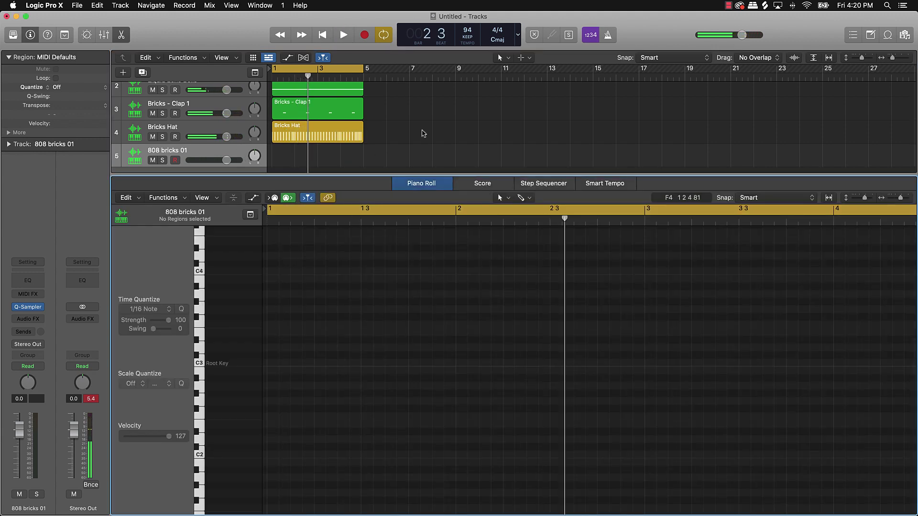
# Open Musical Typing with Cmd-K and audition 808 notes, shifting the range up to C3
pyautogui.press('super+k')
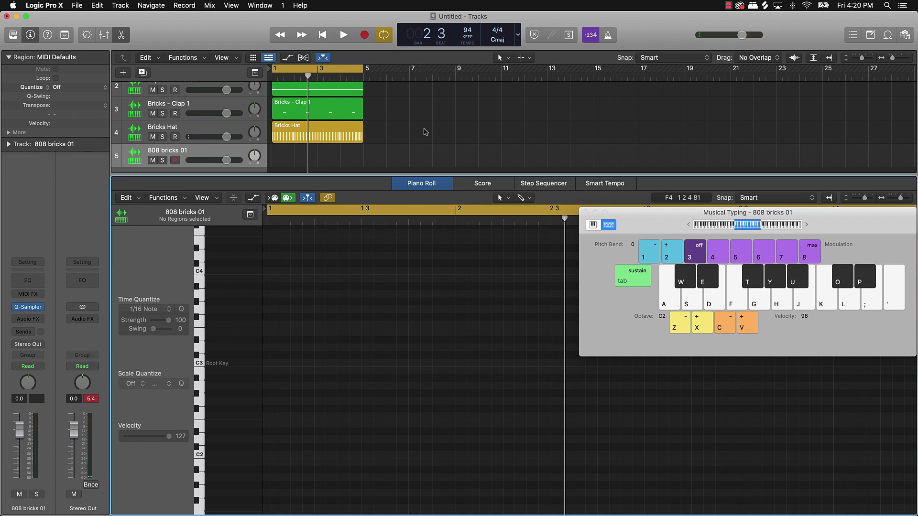
pyautogui.press('k')
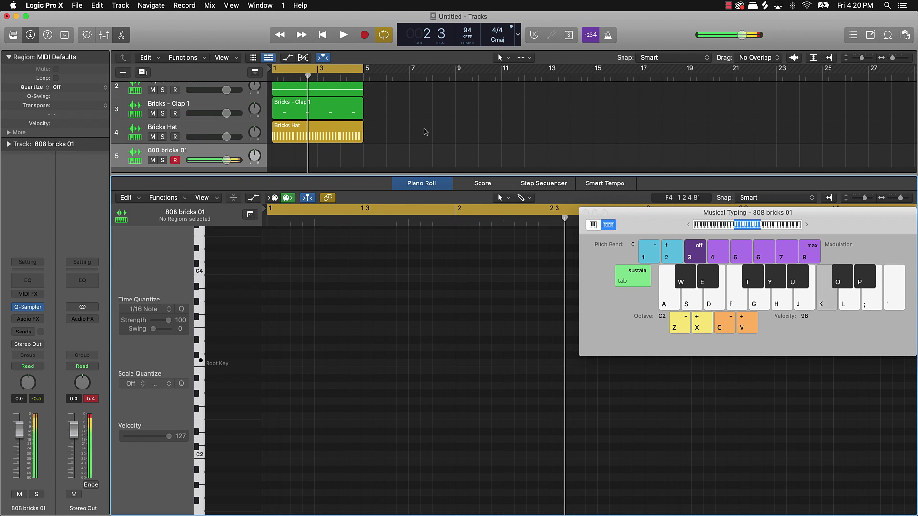
pyautogui.press('x')
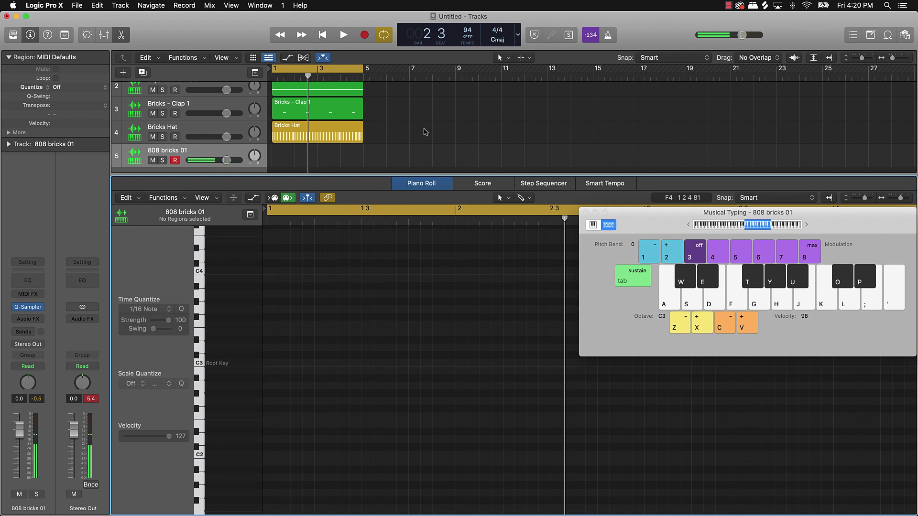
pyautogui.press('k')
pyautogui.press('l')
pyautogui.press("'")
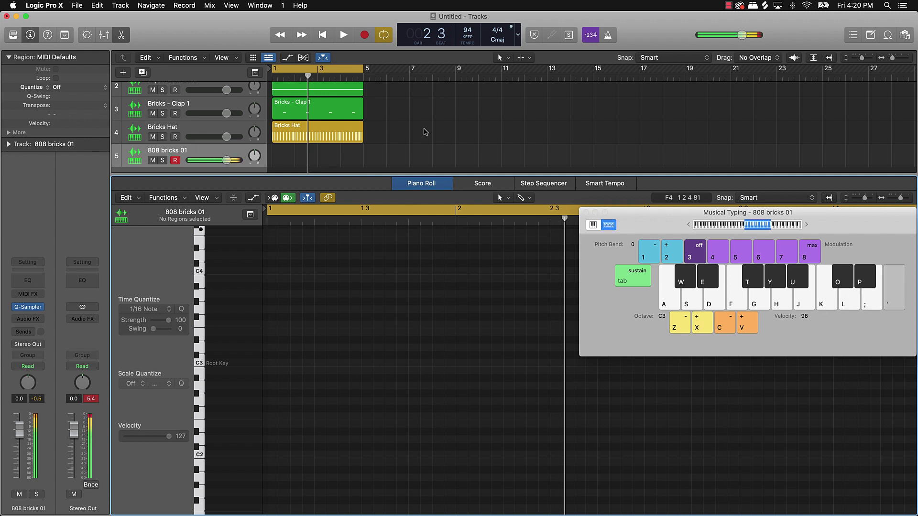
pyautogui.press('a')
pyautogui.press('s')
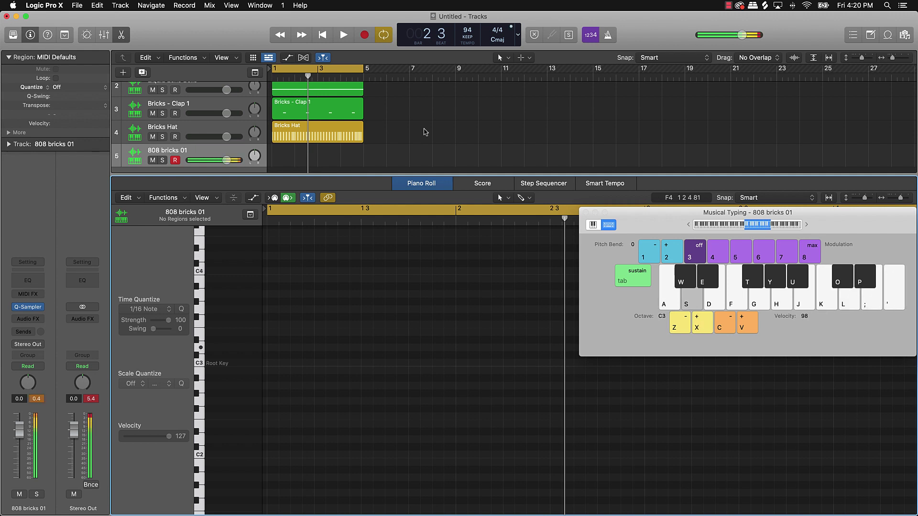
pyautogui.press('d')
# Audition 808 notes in the C4 octave, drop an octave, and start recording
pyautogui.press('x')
pyautogui.press('d')
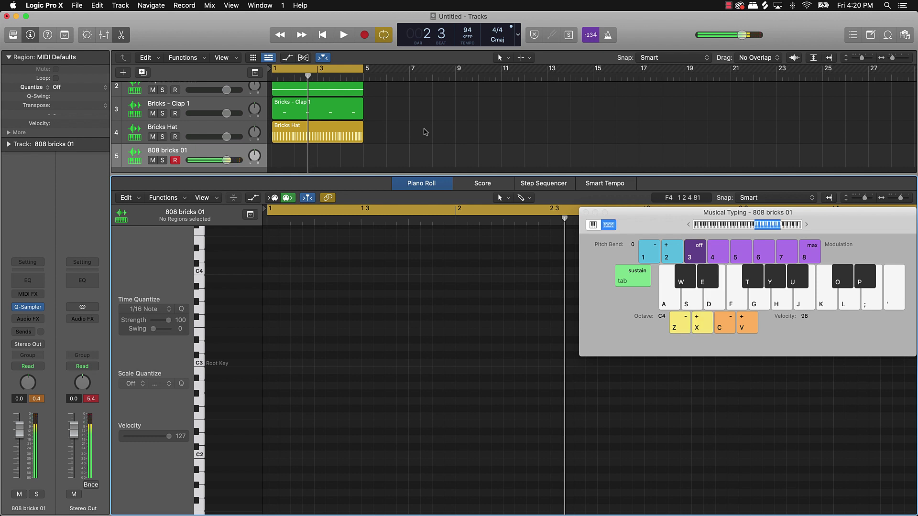
pyautogui.press('f')
pyautogui.press('t')
pyautogui.press('t')
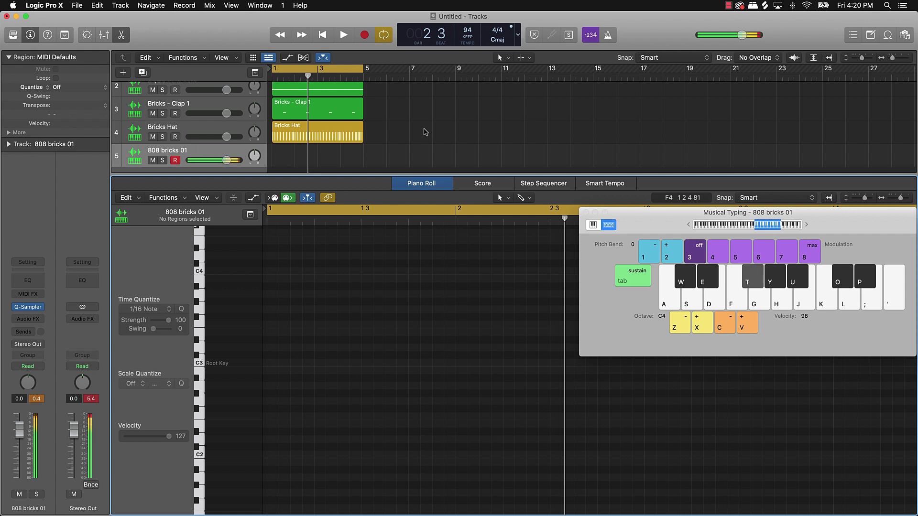
pyautogui.press('z')
pyautogui.press('z')
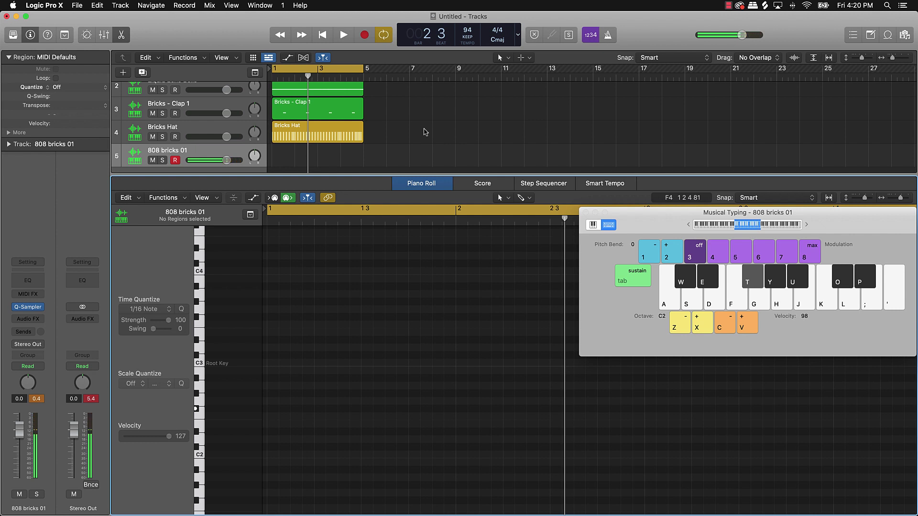
pyautogui.press('r')
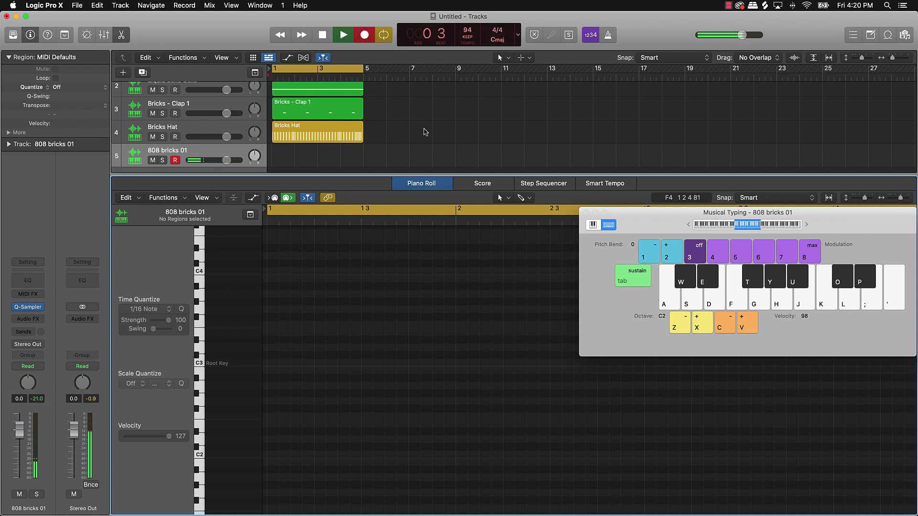
# Record four F#2 808 notes with the T key, then stop recording
pyautogui.press('t')
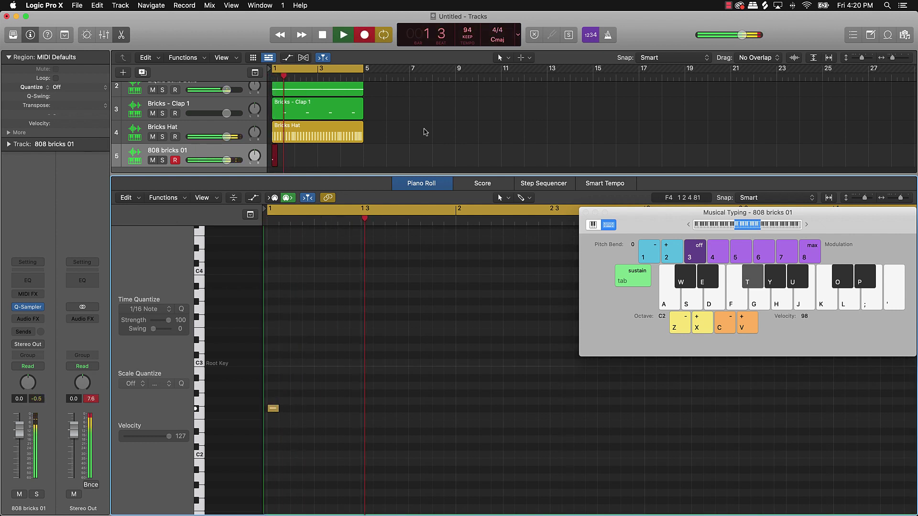
pyautogui.press('t')
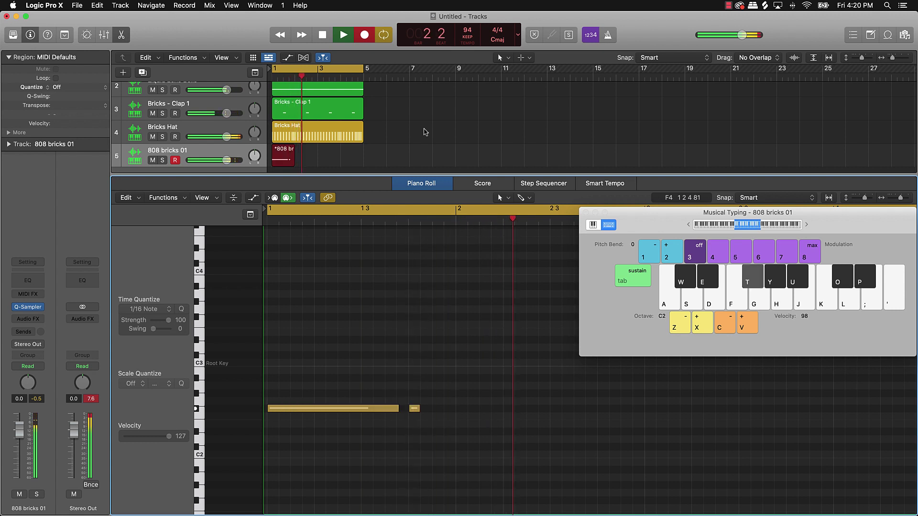
pyautogui.press('t')
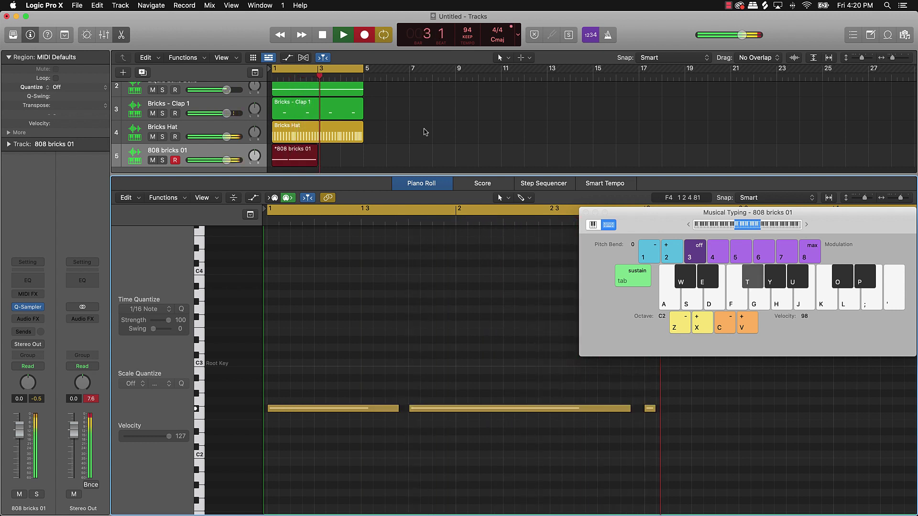
pyautogui.press('t')
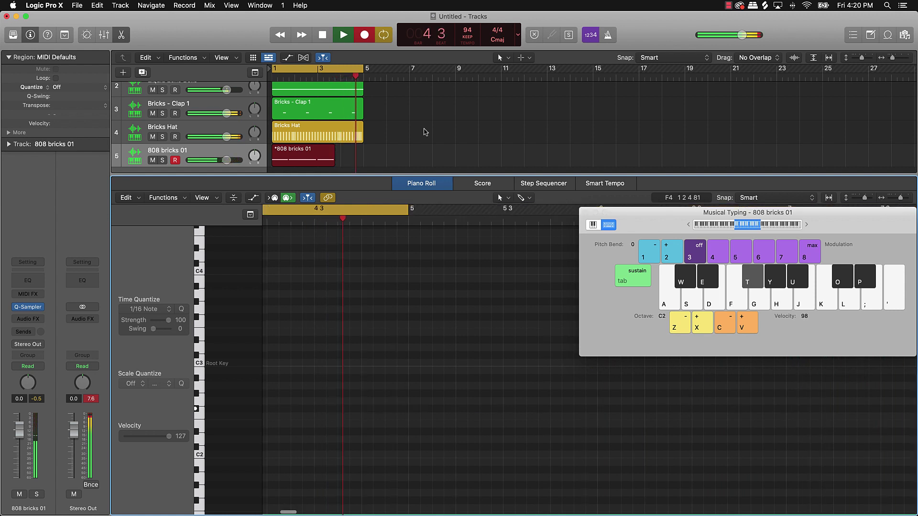
pyautogui.press('space')
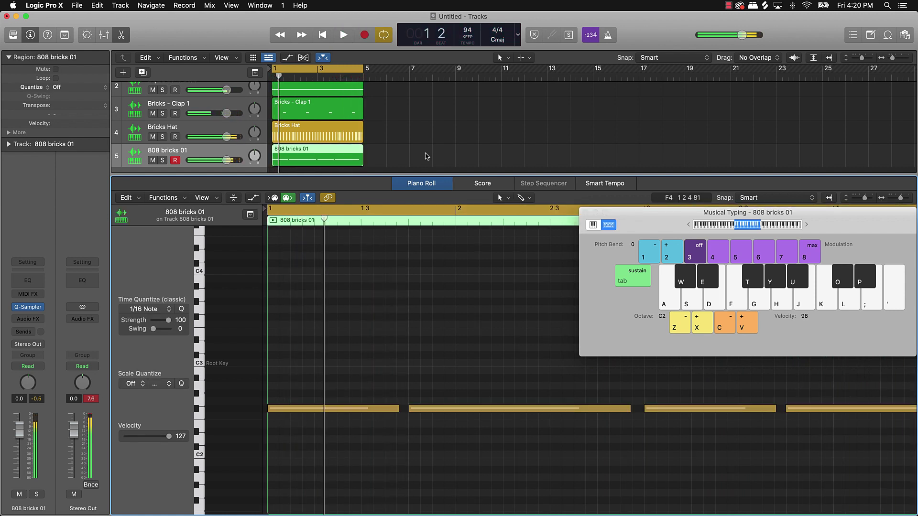
# Quantize all the recorded notes to 1/16, close Musical Typing, and deselect the region
pyautogui.press('super+a')
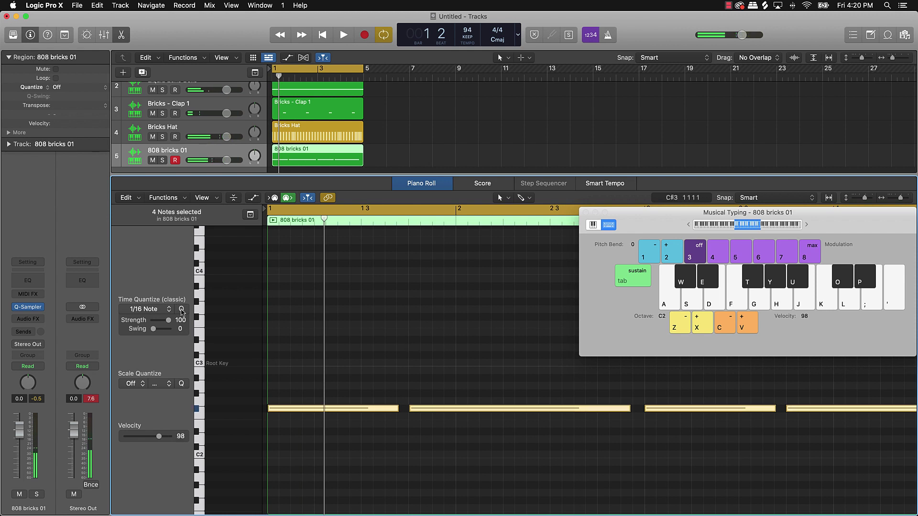
pyautogui.click(379, 321)
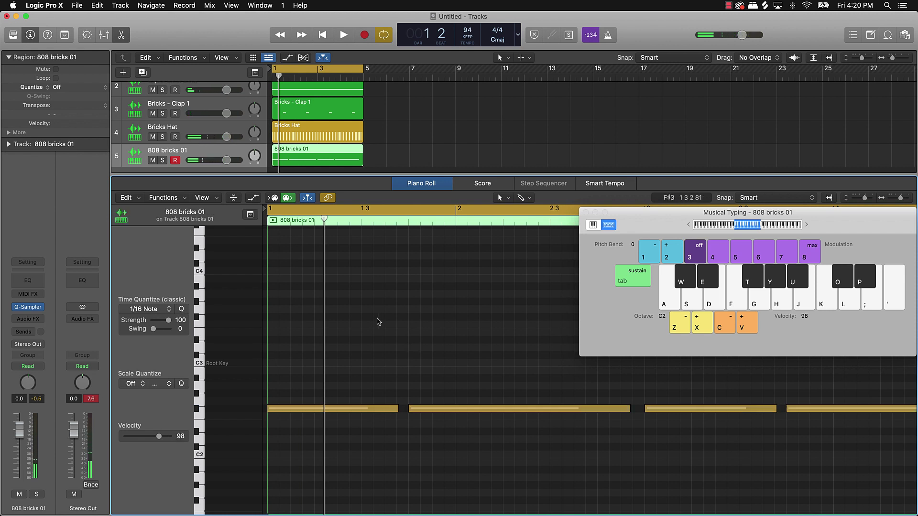
pyautogui.click(585, 213)
pyautogui.click(422, 132)
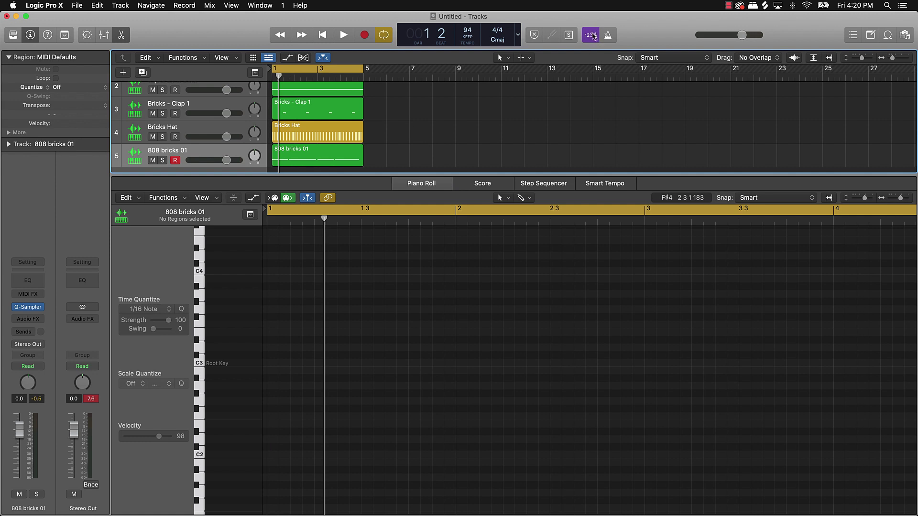
# Hide the editor, play the five-track beat through once, then select the second Liquid Echo Bells track
pyautogui.click(121, 35)
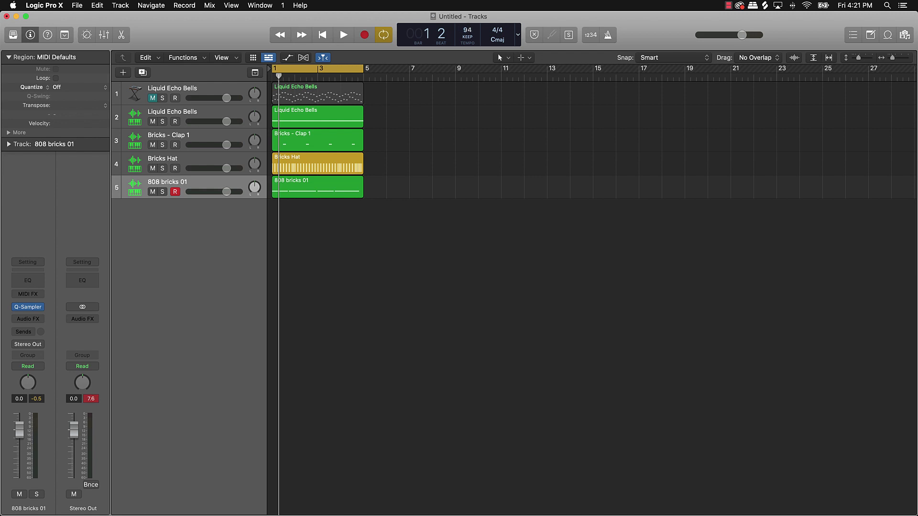
pyautogui.press('space')
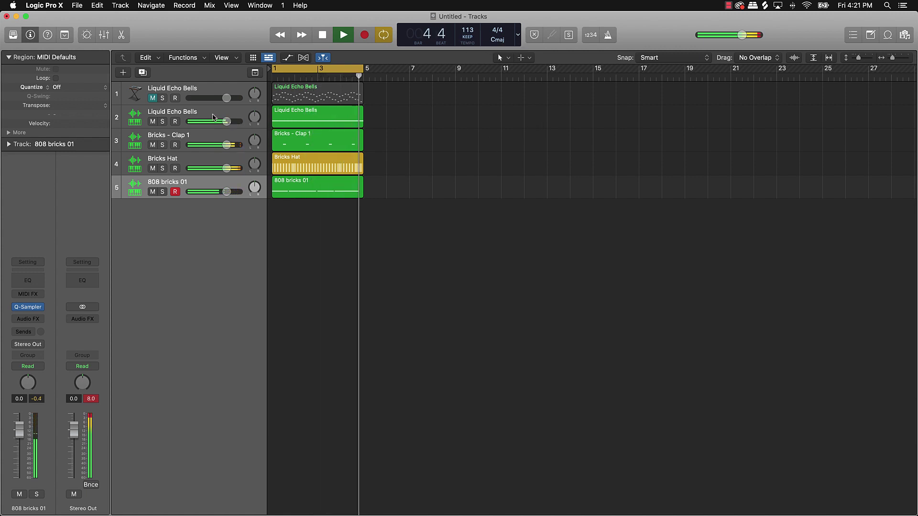
pyautogui.press('space')
pyautogui.click(212, 117)
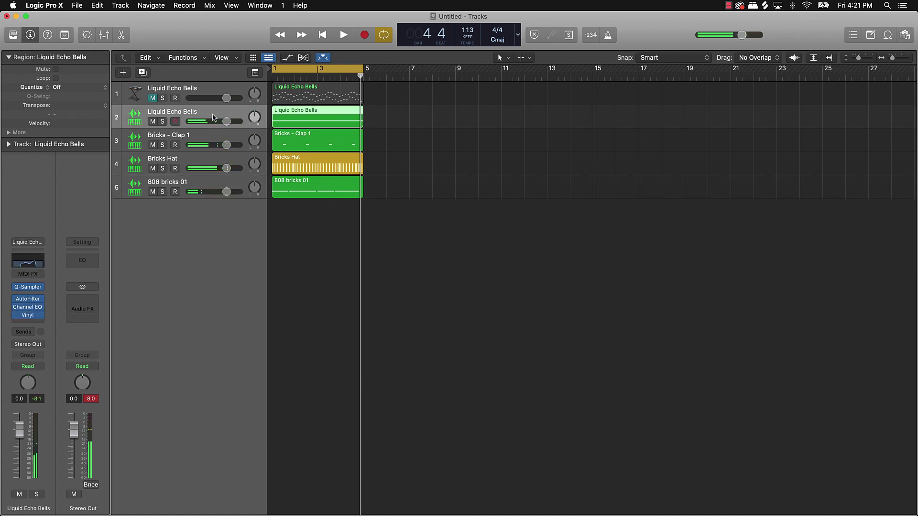
# Make a Quick Sampler track from the Liquid Echo Bells region, mute the original, and test notes
pyautogui.moveTo(314, 121); pyautogui.dragTo(194, 223)
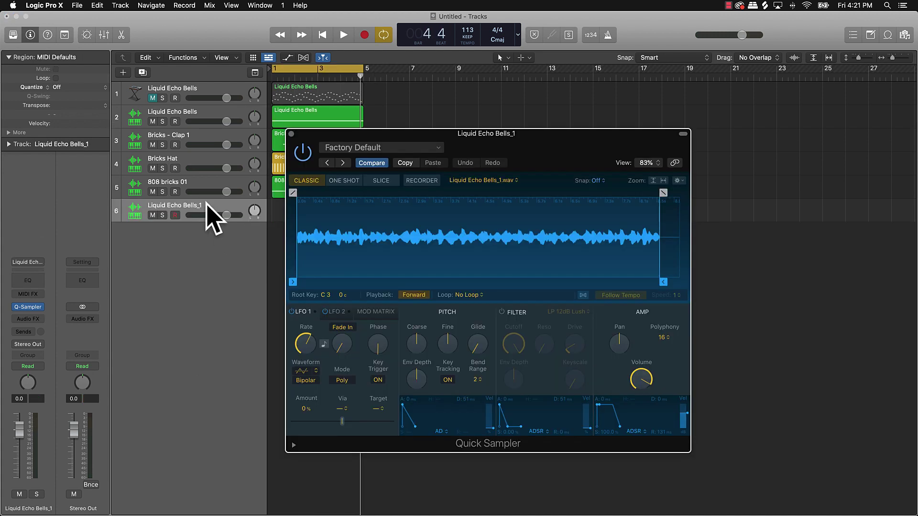
pyautogui.click(154, 122)
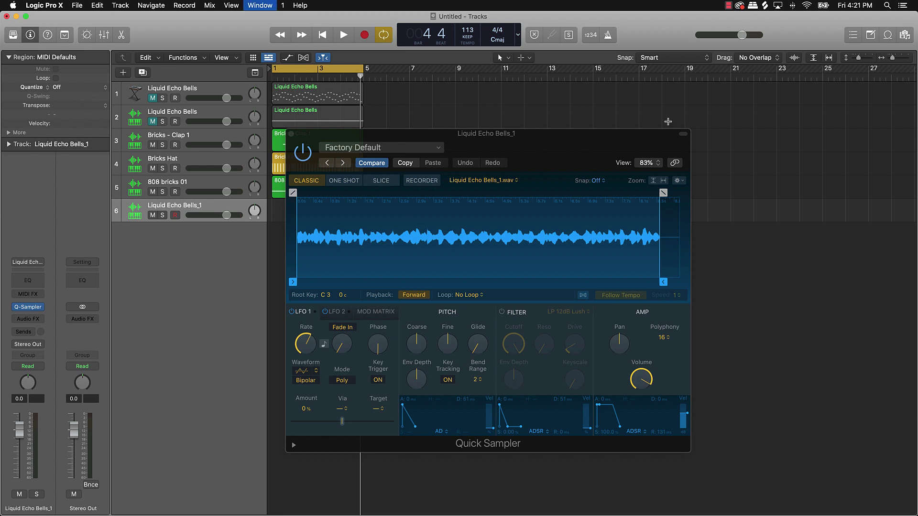
pyautogui.press('super+k')
pyautogui.press('k')
pyautogui.press('a')
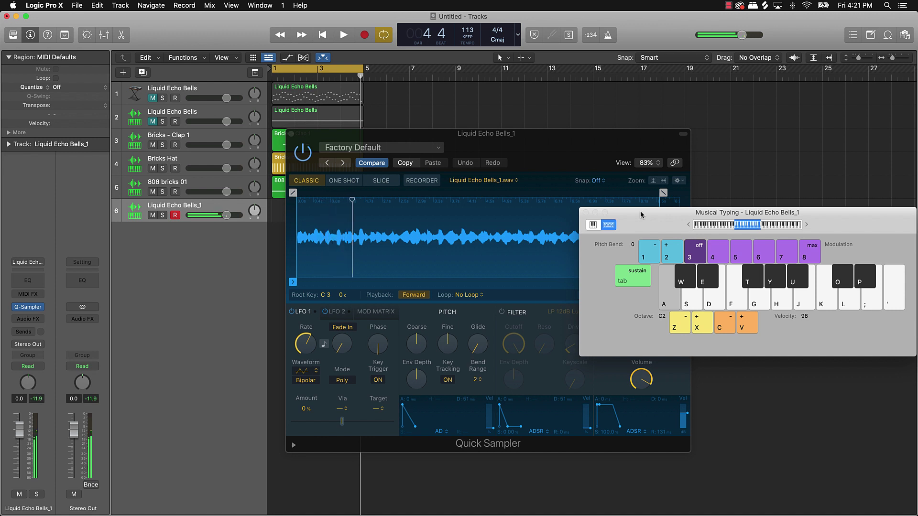
# Try the bells sample with Follow Tempo on, then switch Follow Tempo back off
pyautogui.moveTo(640, 215); pyautogui.dragTo(675, 338)
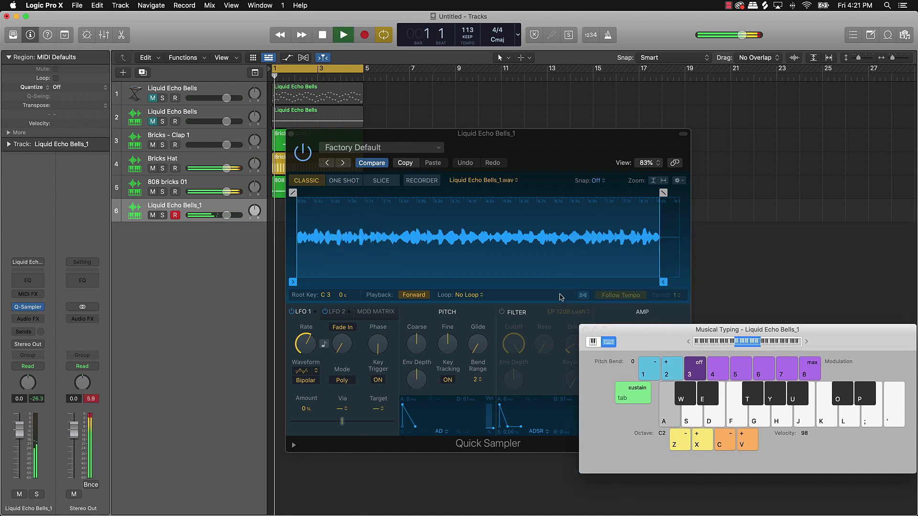
pyautogui.click(621, 295)
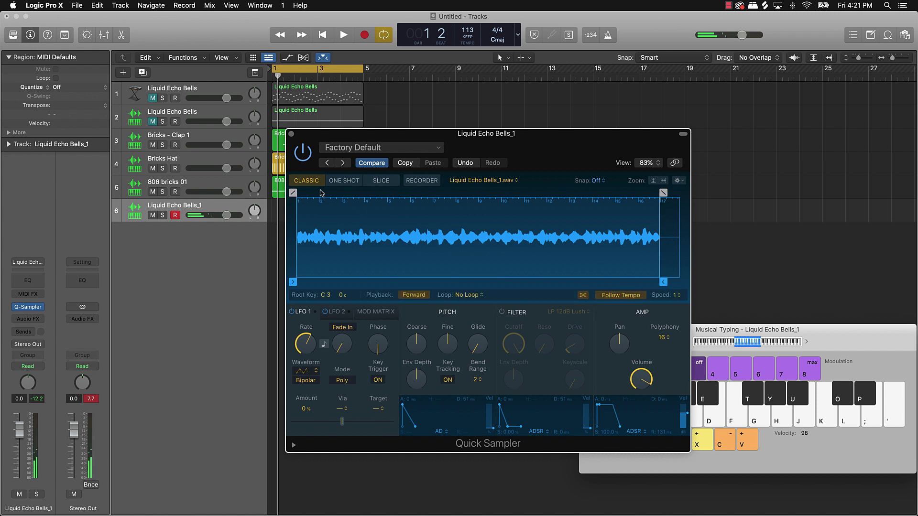
pyautogui.press('a')
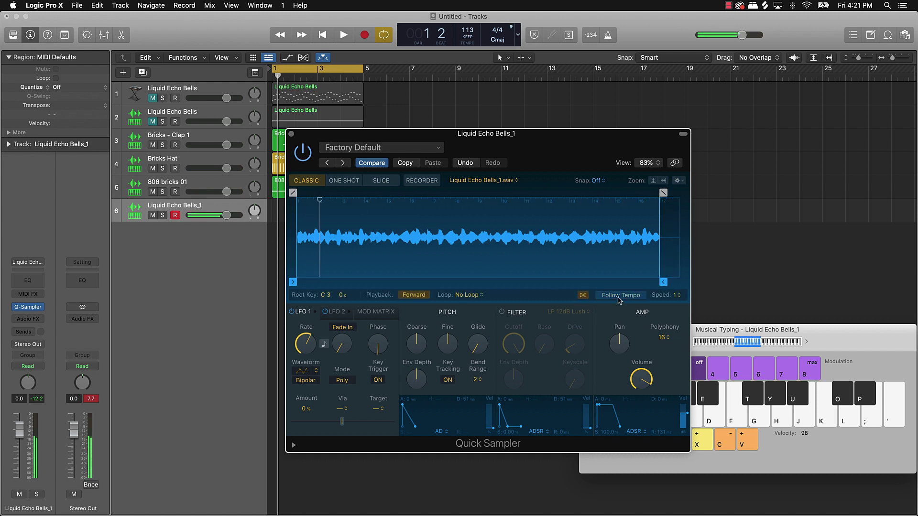
pyautogui.click(583, 296)
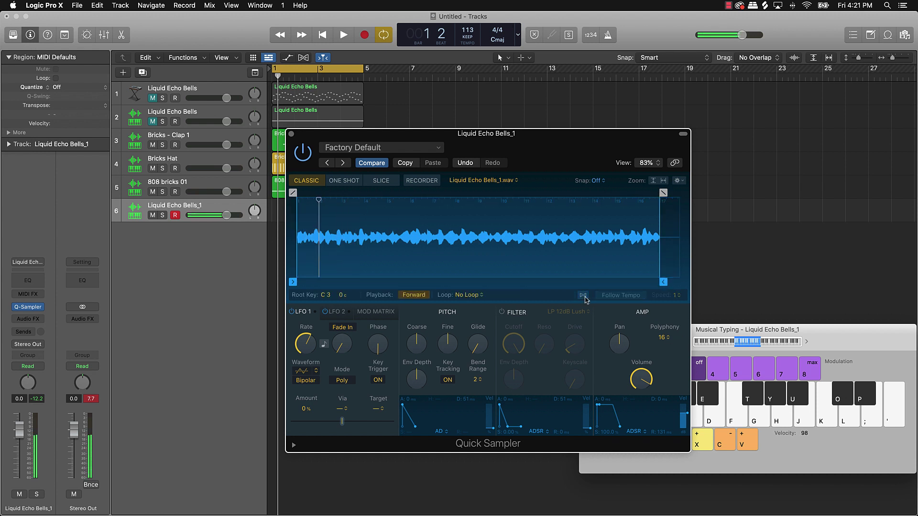
# Play the bells sample against the beat, then close the Quick Sampler window
pyautogui.press('space')
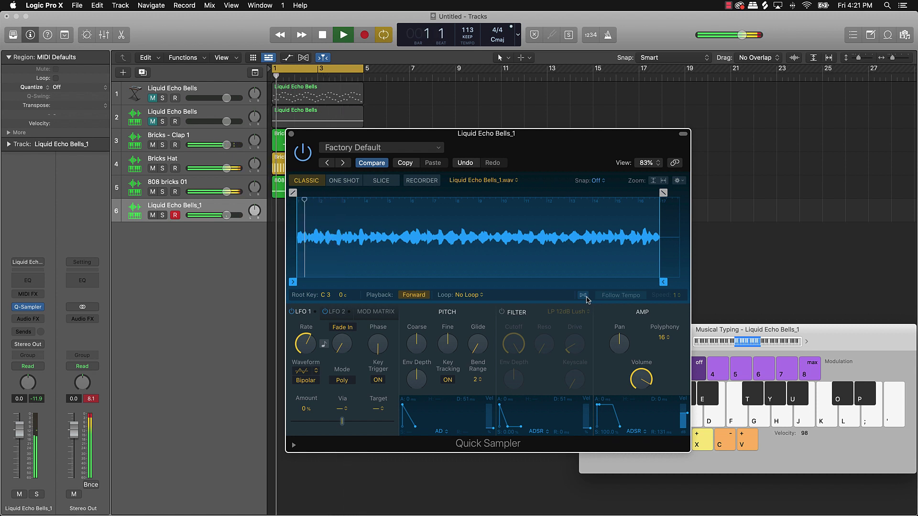
pyautogui.press('space')
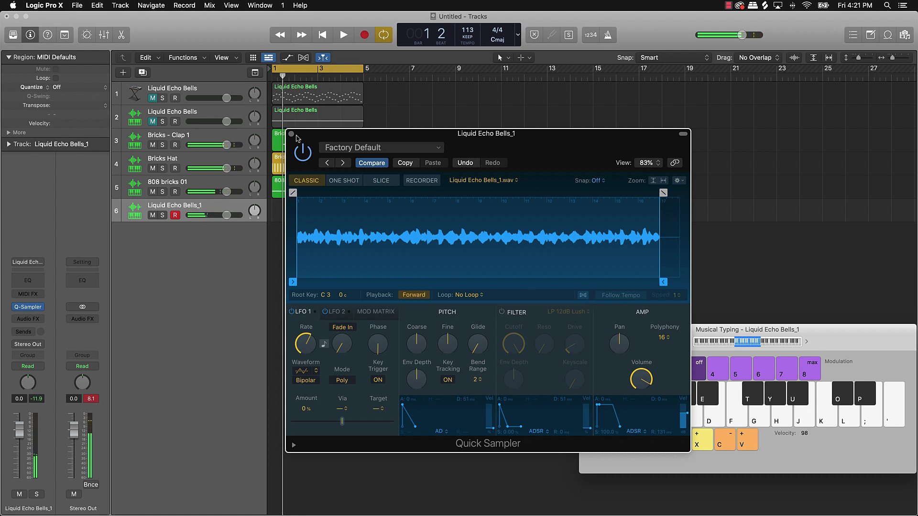
pyautogui.click(291, 134)
# Record four C2 bell notes with count-in onto Liquid Echo Bells_1 and open the region in the Piano Roll
pyautogui.press('space')
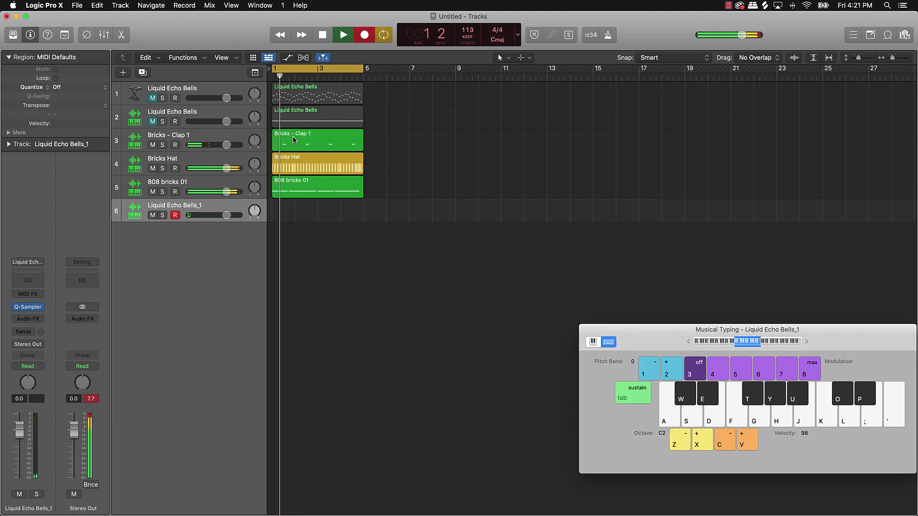
pyautogui.press('space')
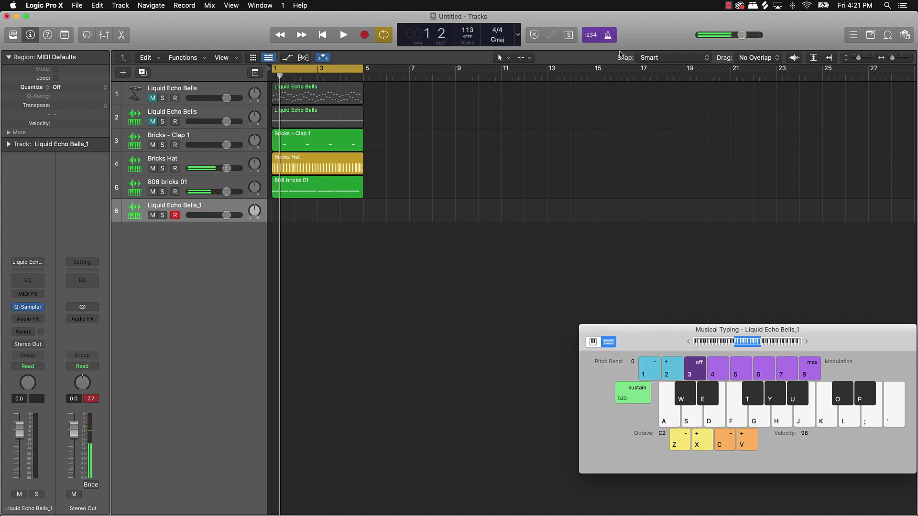
pyautogui.press('space')
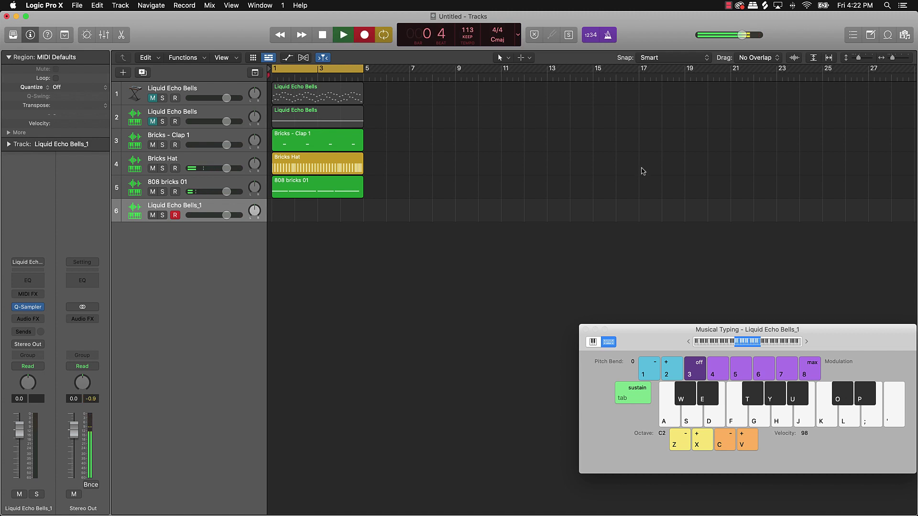
pyautogui.press('a')
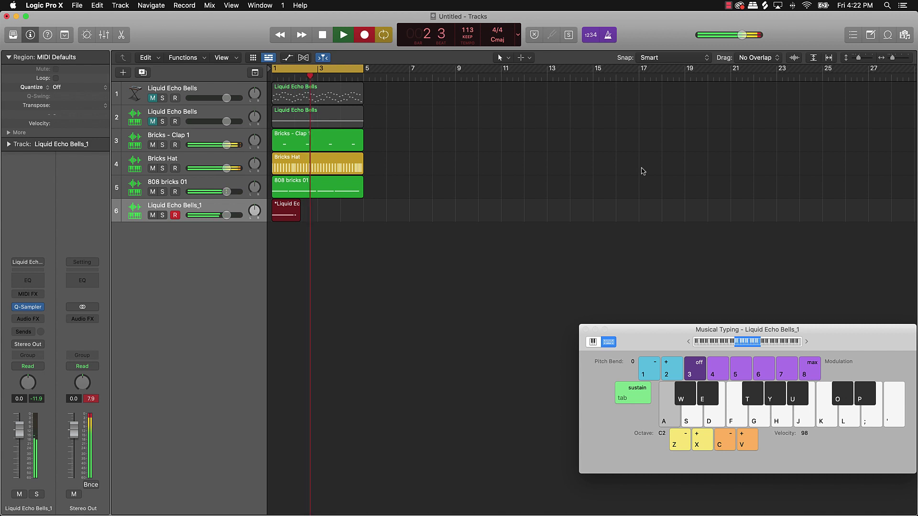
pyautogui.press('a')
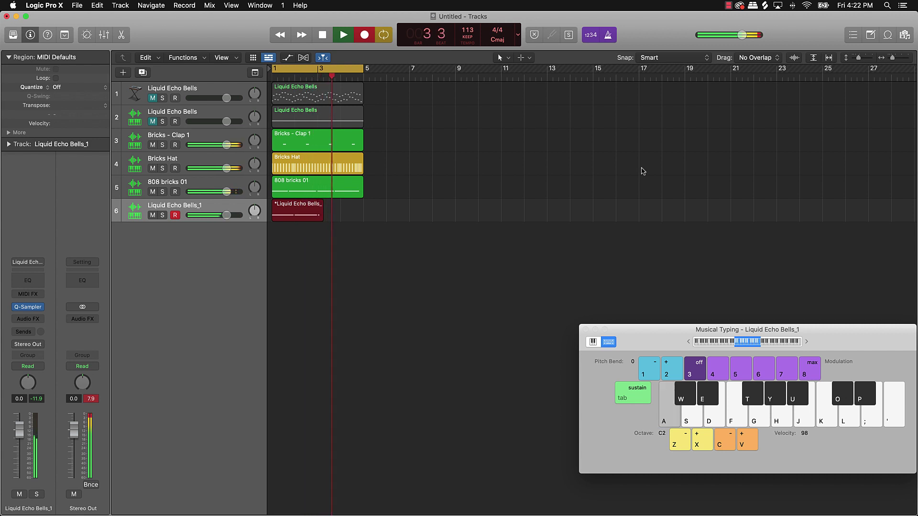
pyautogui.press('a')
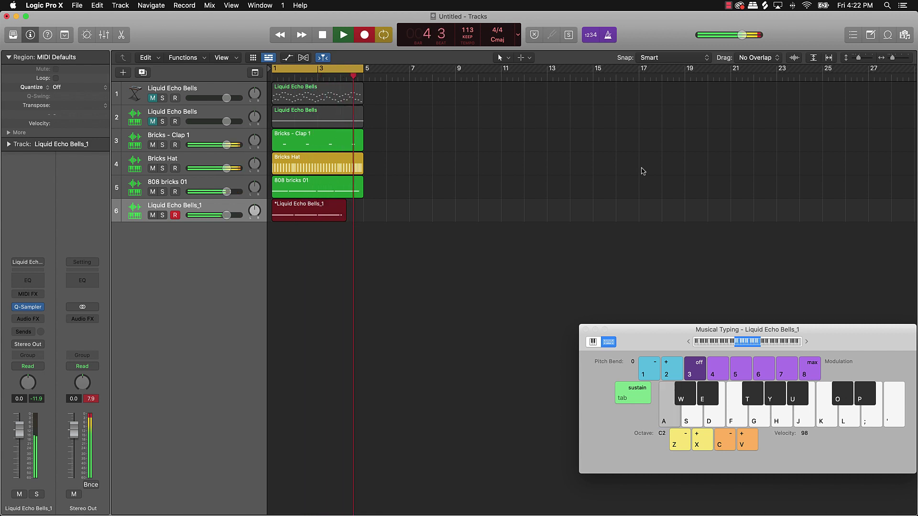
pyautogui.press('a')
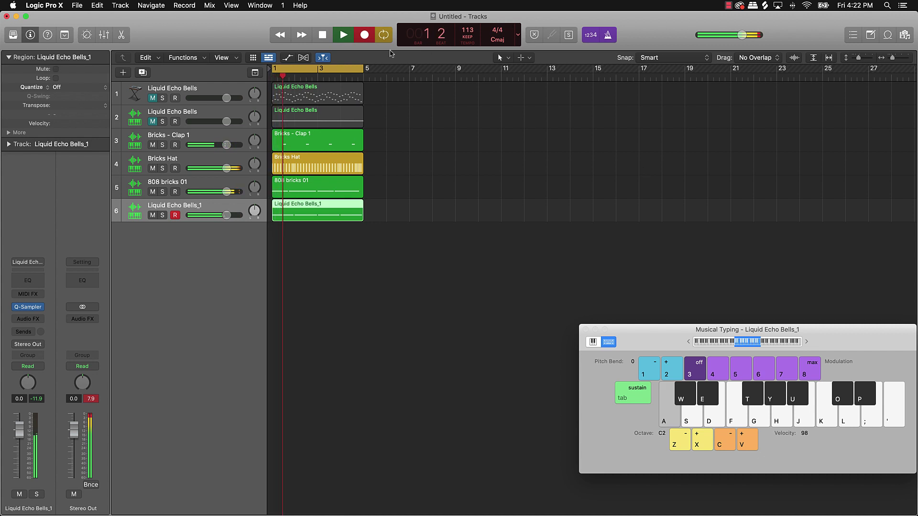
pyautogui.click(364, 34)
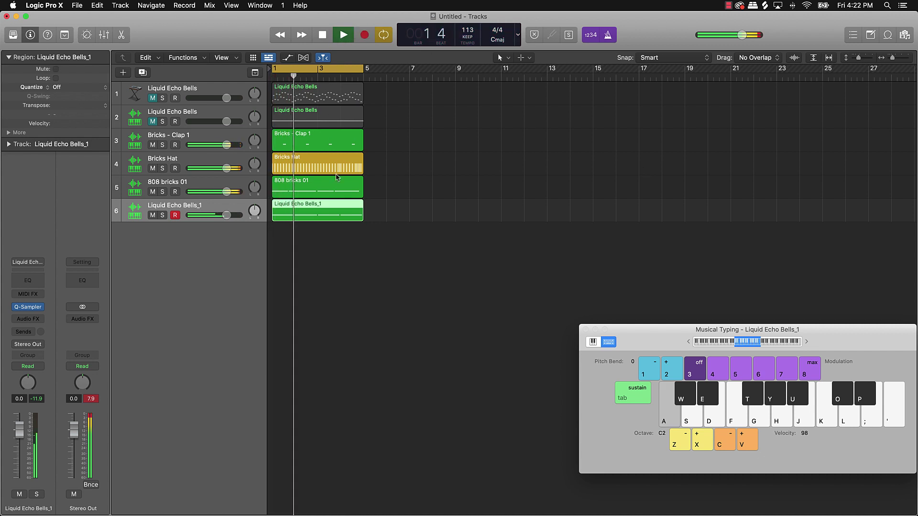
pyautogui.doubleClick(347, 217)
# Quantize all four bell notes to 1/16 Note
pyautogui.press('super+a')
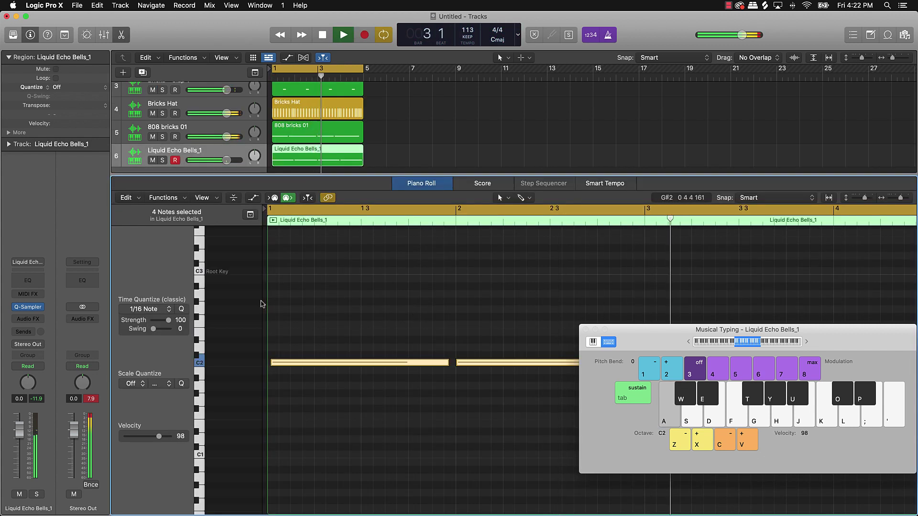
pyautogui.click(182, 308)
pyautogui.scroll(1, 209, 137)
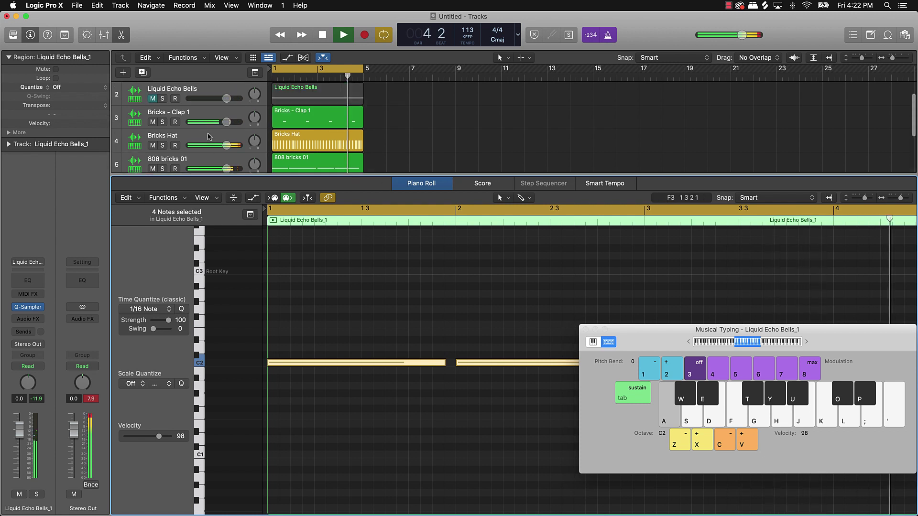
pyautogui.scroll(-1, 209, 136)
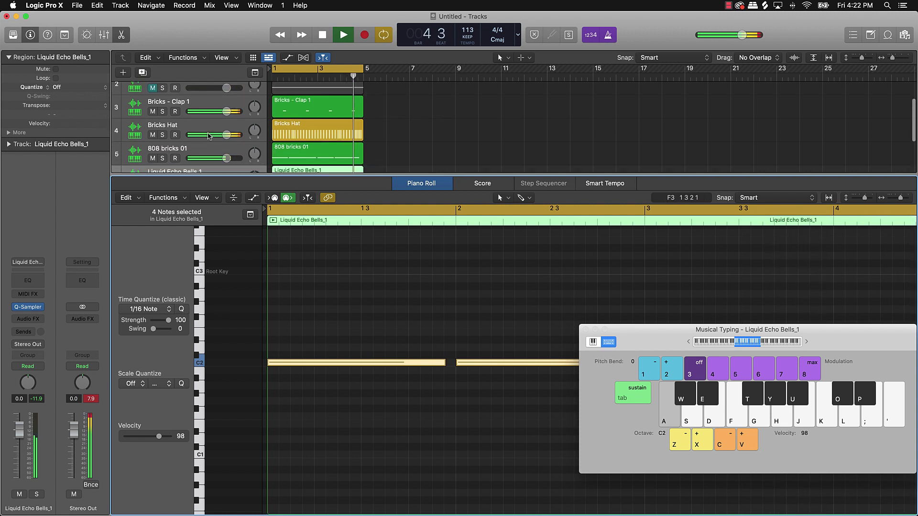
pyautogui.scroll(-2, 161, 161)
# Mute the Liquid Echo Bells_1 track, close Musical Typing and the Piano Roll, and stop playback
pyautogui.click(153, 156)
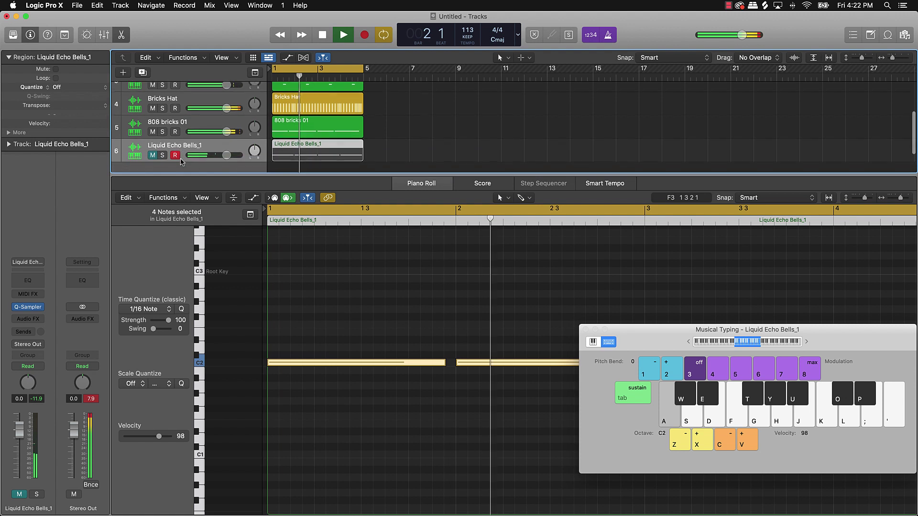
pyautogui.scroll(-1, 180, 162)
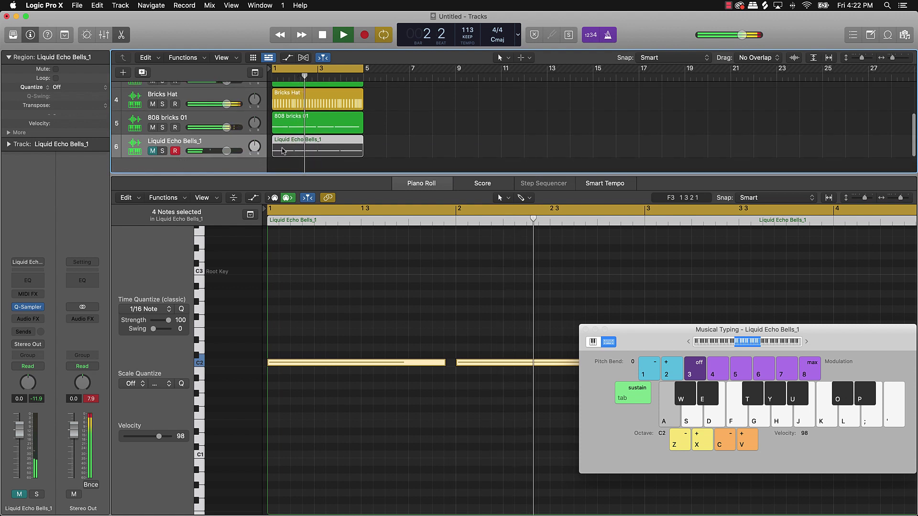
pyautogui.click(586, 330)
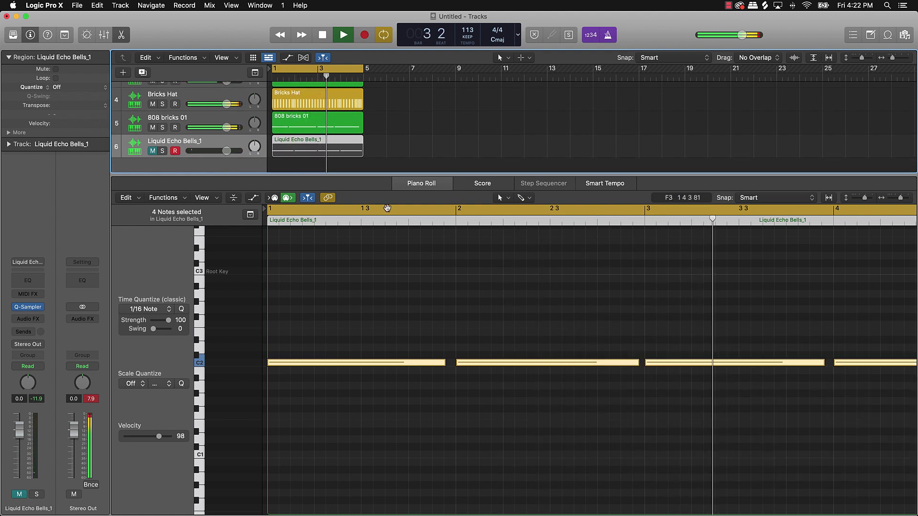
pyautogui.click(425, 107)
pyautogui.press('e')
pyautogui.press('space')
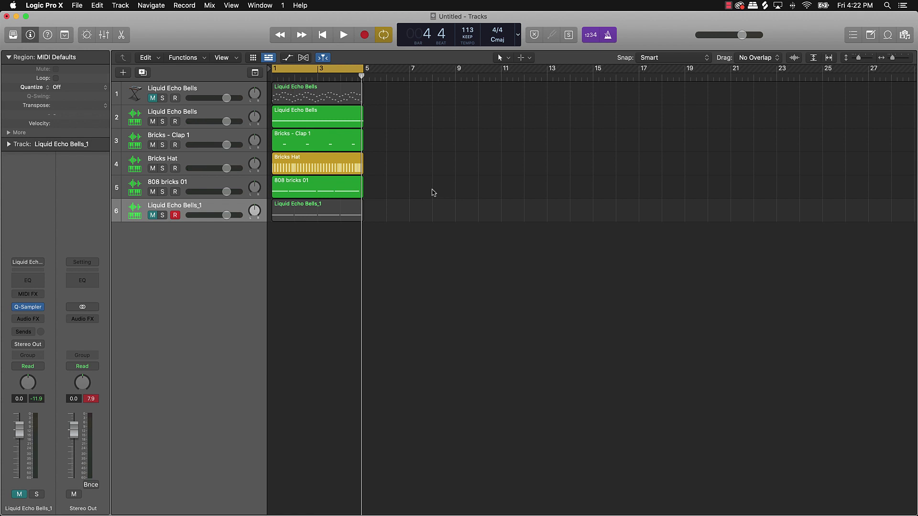
# Reopen the Piano Roll editor for track 6, Liquid Echo Bells_1
pyautogui.click(123, 37)
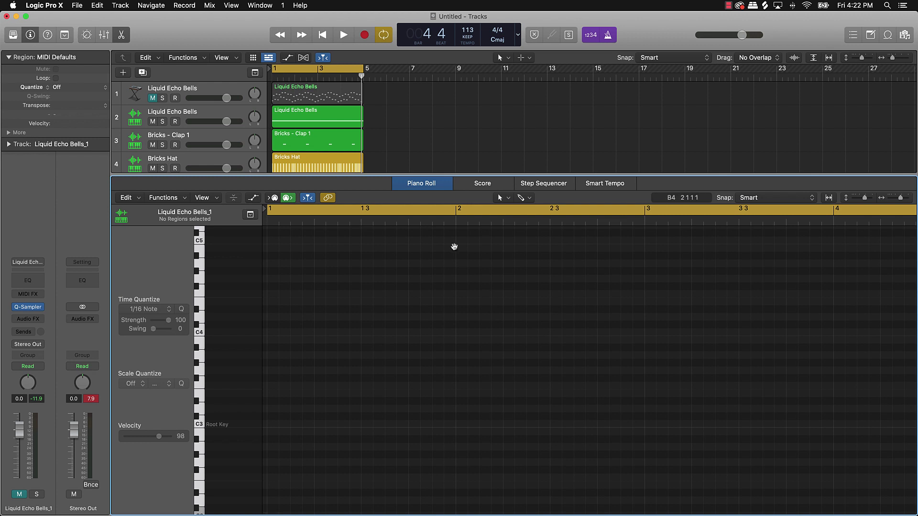